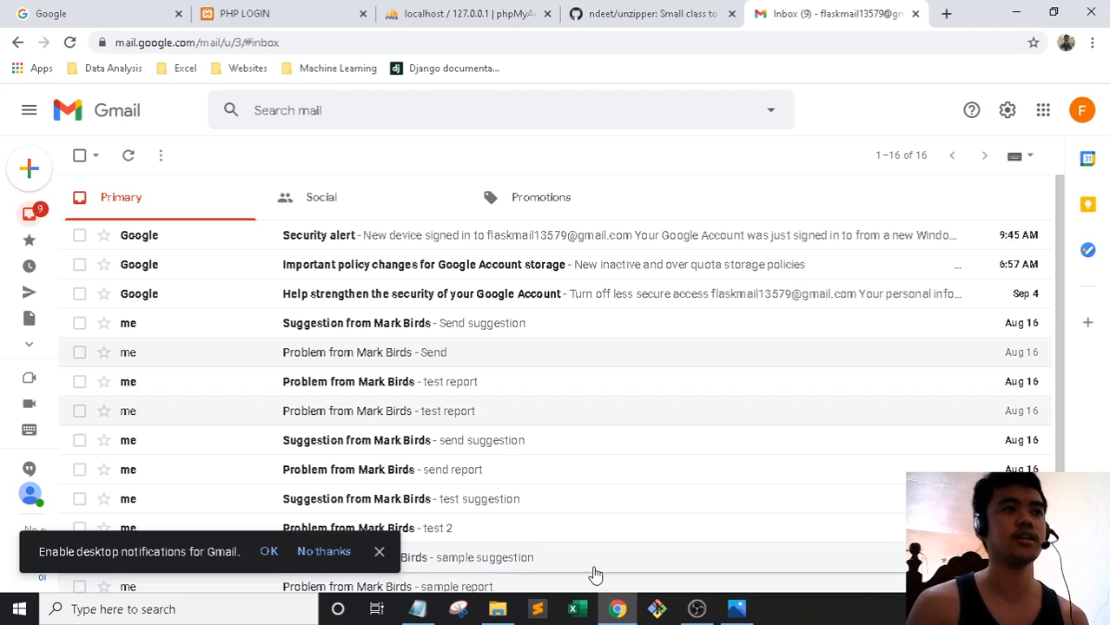
# Switch from the Gmail inbox tab to the Google homepage and focus its empty search box
pyautogui.click(122, 8)
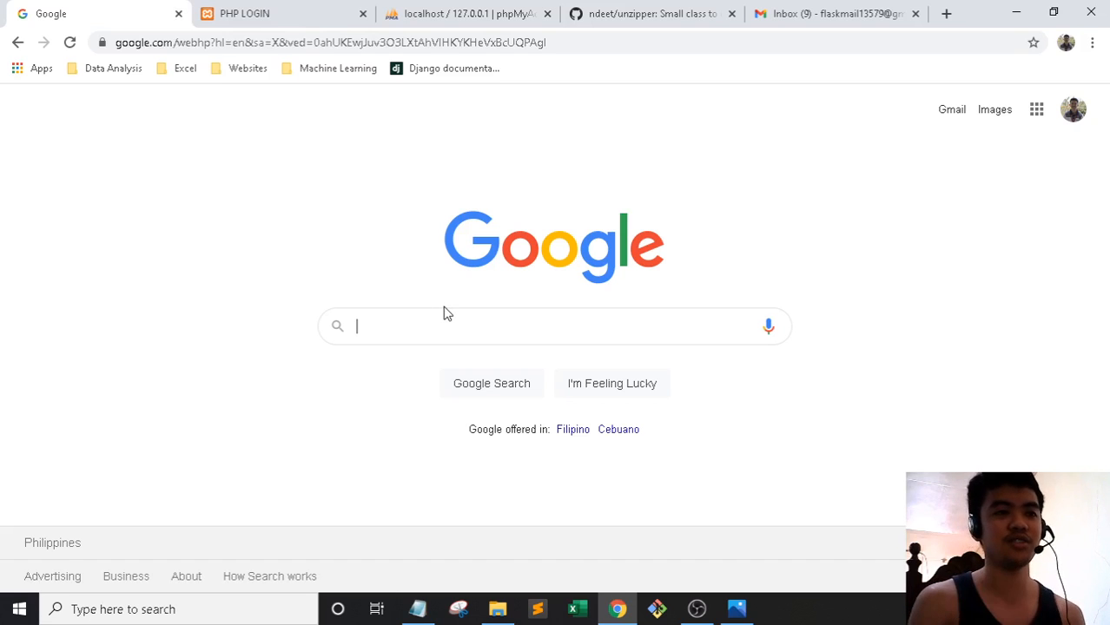
pyautogui.click(583, 328)
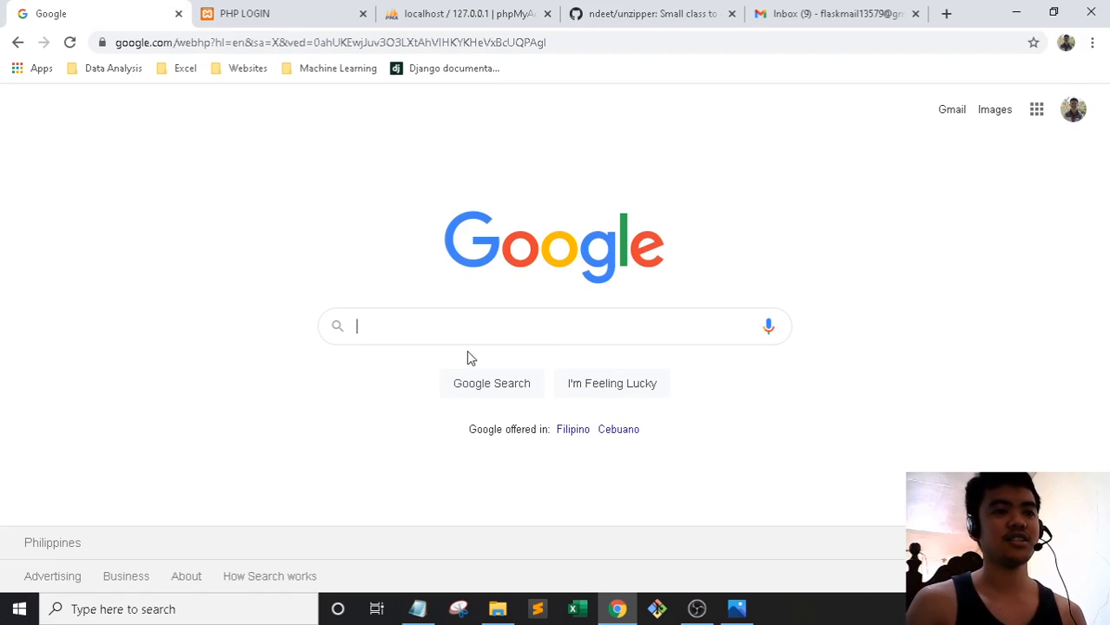
pyautogui.click(418, 608)
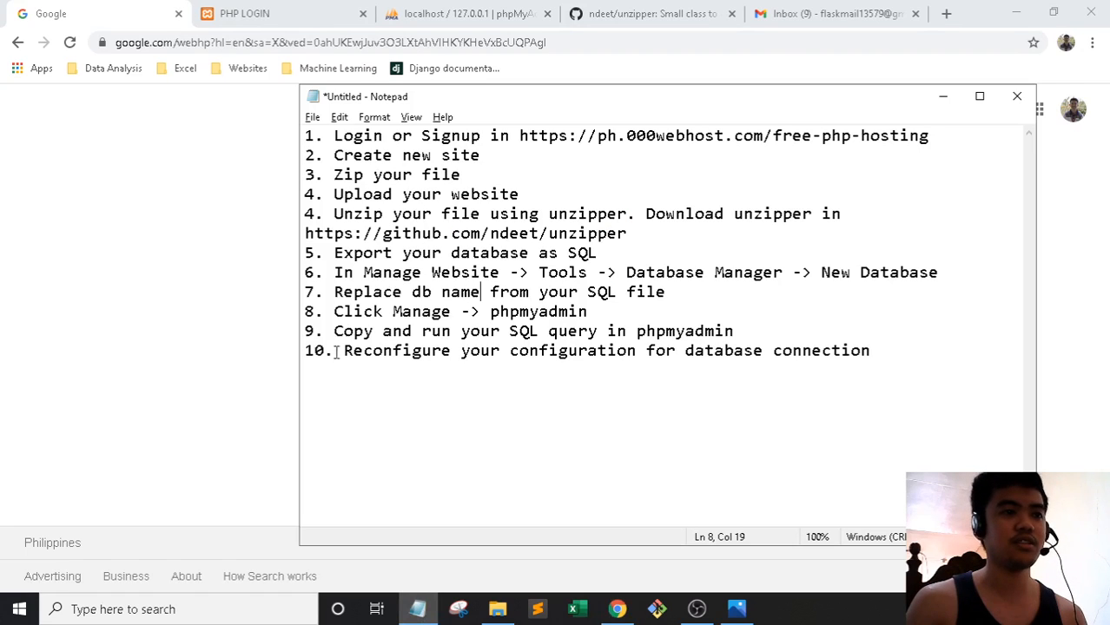
pyautogui.moveTo(889, 354); pyautogui.dragTo(285, 144)
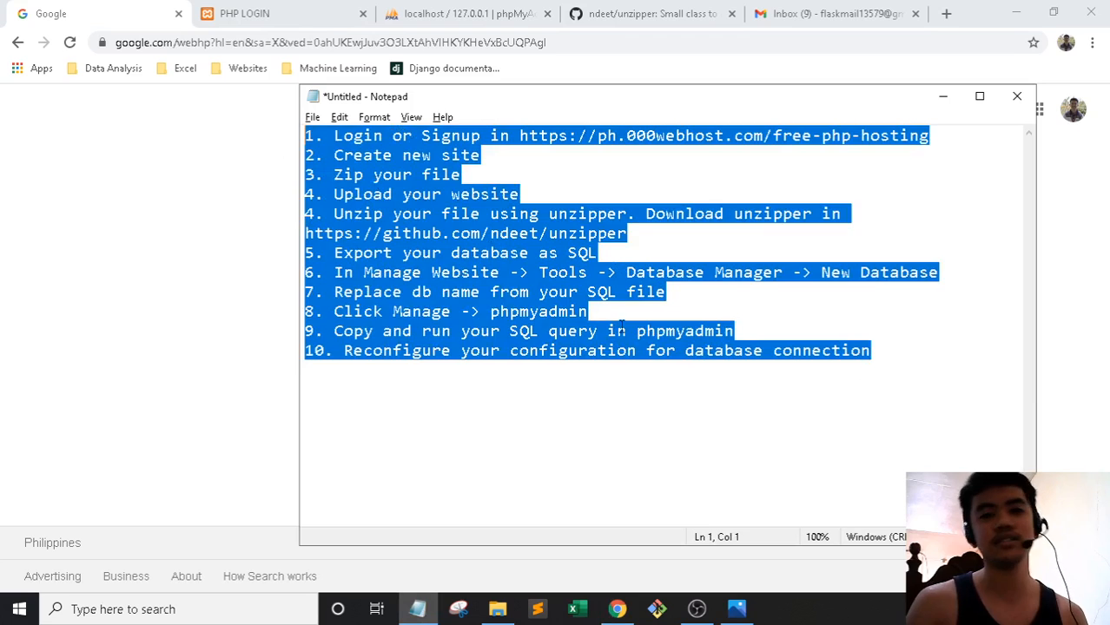
pyautogui.click(824, 439)
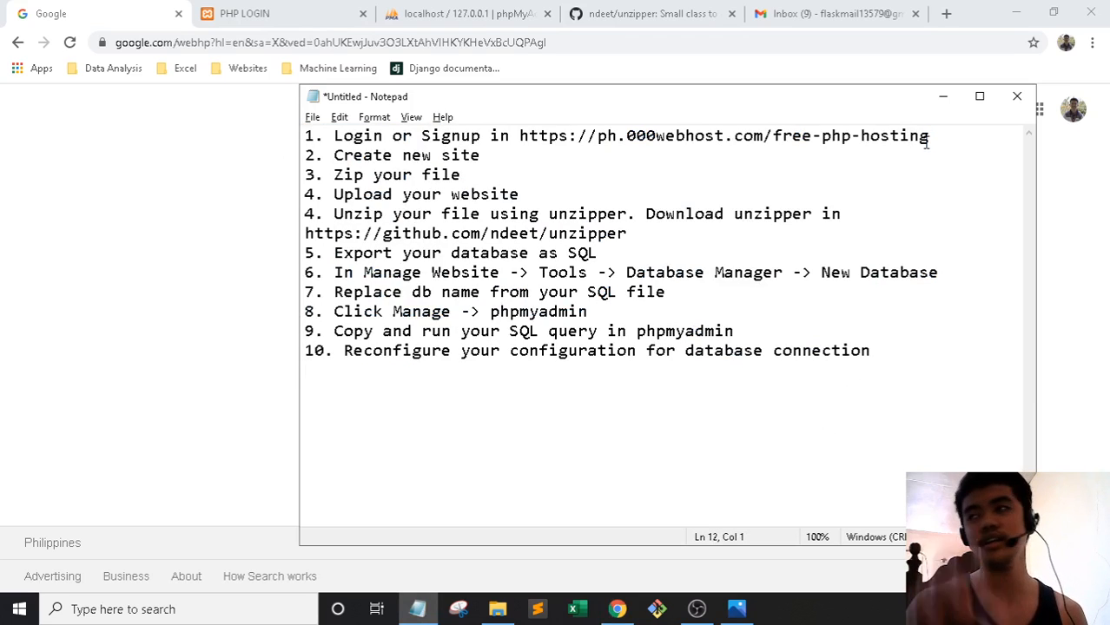
pyautogui.click(940, 98)
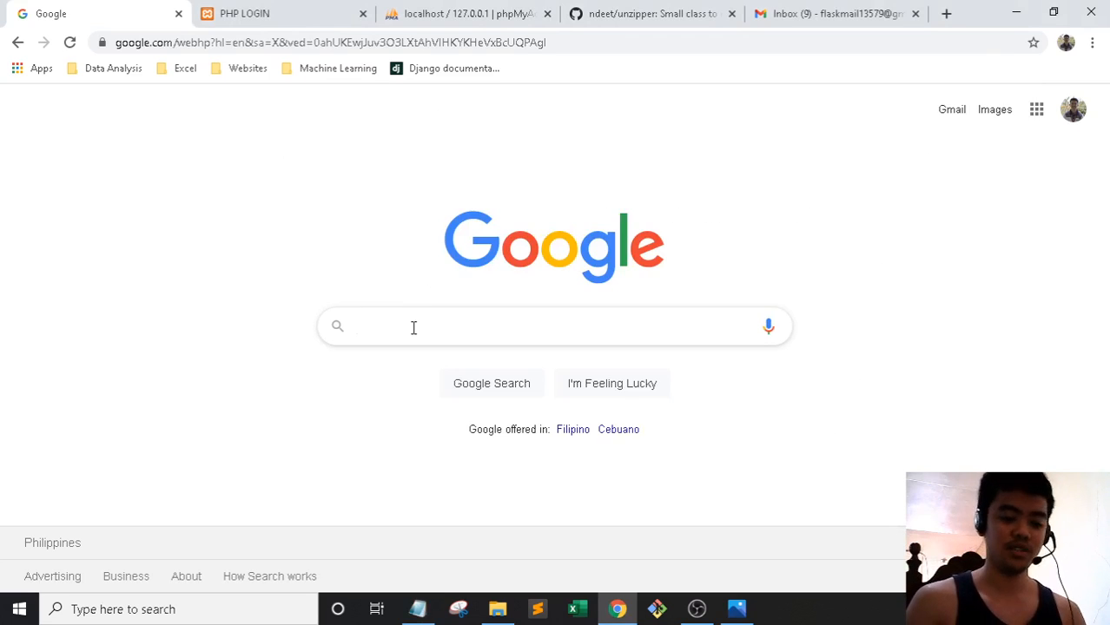
# Search Google for 'php free web hosting' and open 000webhost's Free PHP Hosting result
pyautogui.write('php free ')
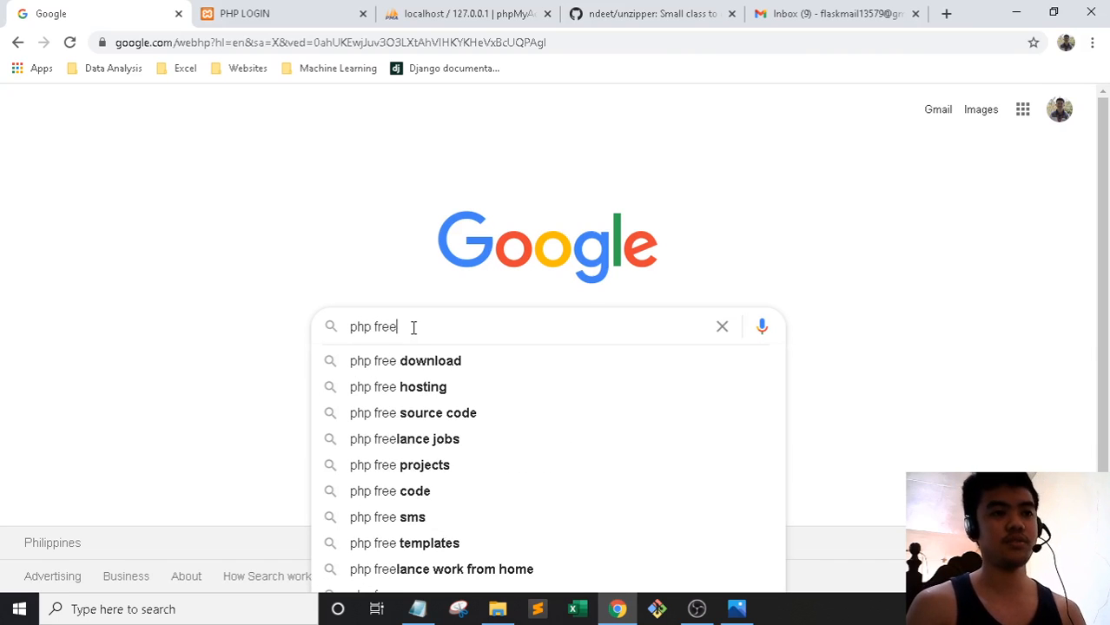
pyautogui.write('we')
pyautogui.press('Down')
pyautogui.press('Down')
pyautogui.press('Return')
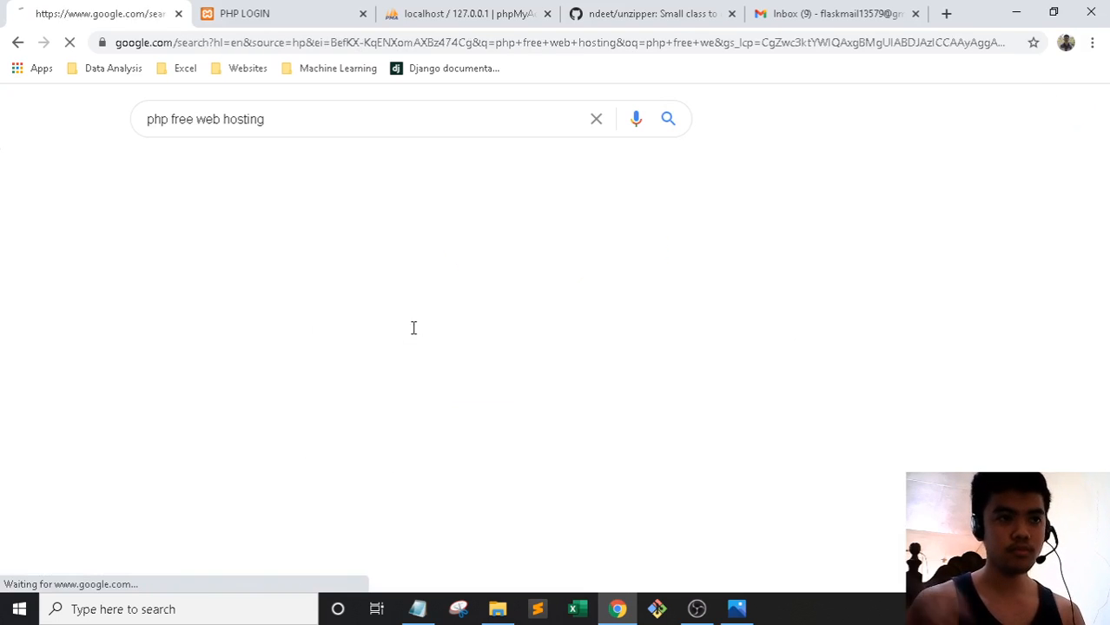
pyautogui.scroll(-4, 437, 324)
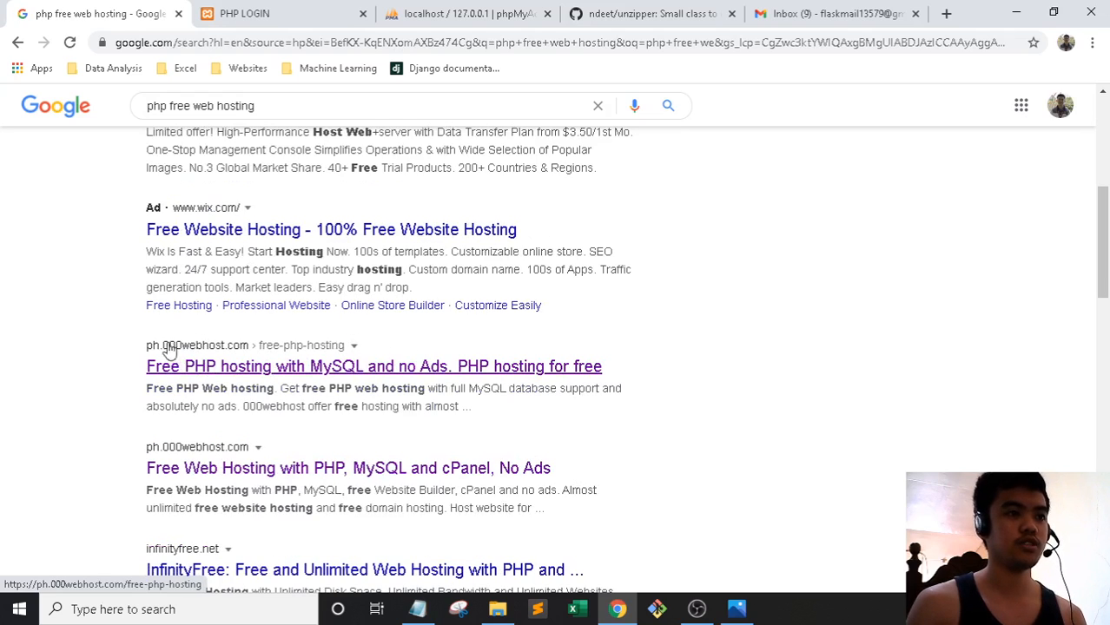
pyautogui.click(219, 372)
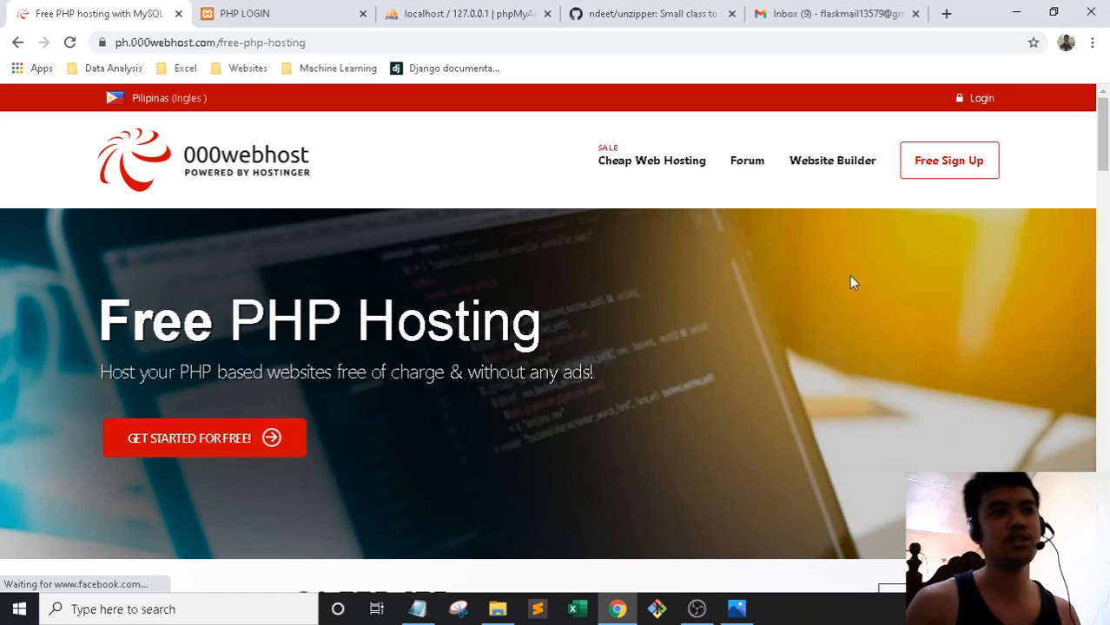
# Open 000webhost's free Sign Up form
pyautogui.click(983, 153)
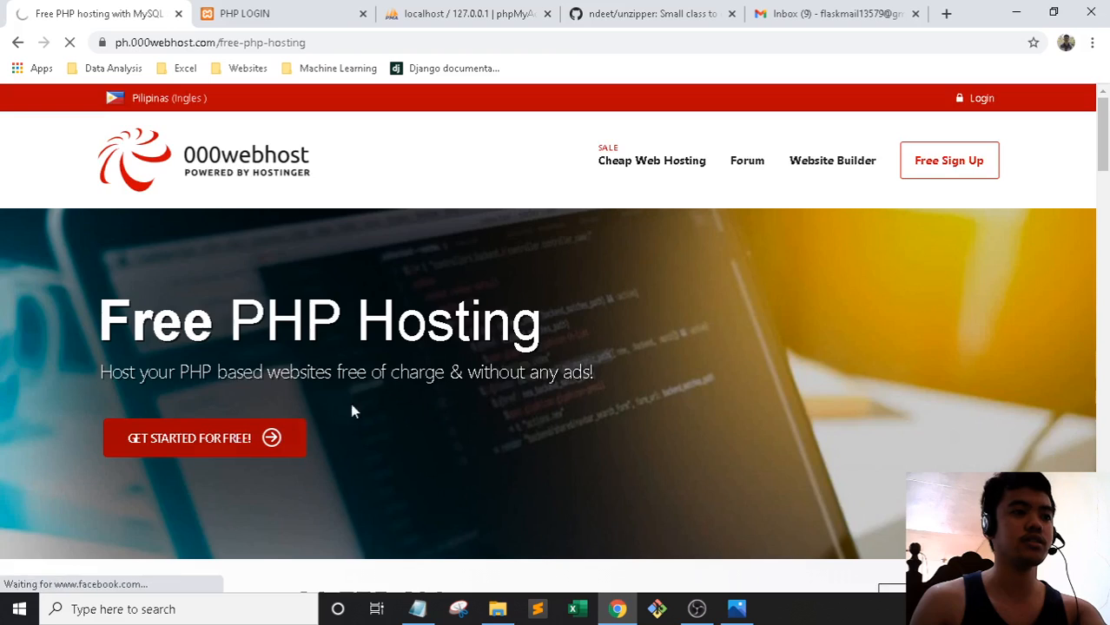
pyautogui.scroll(-8, 639, 364)
pyautogui.click(841, 346)
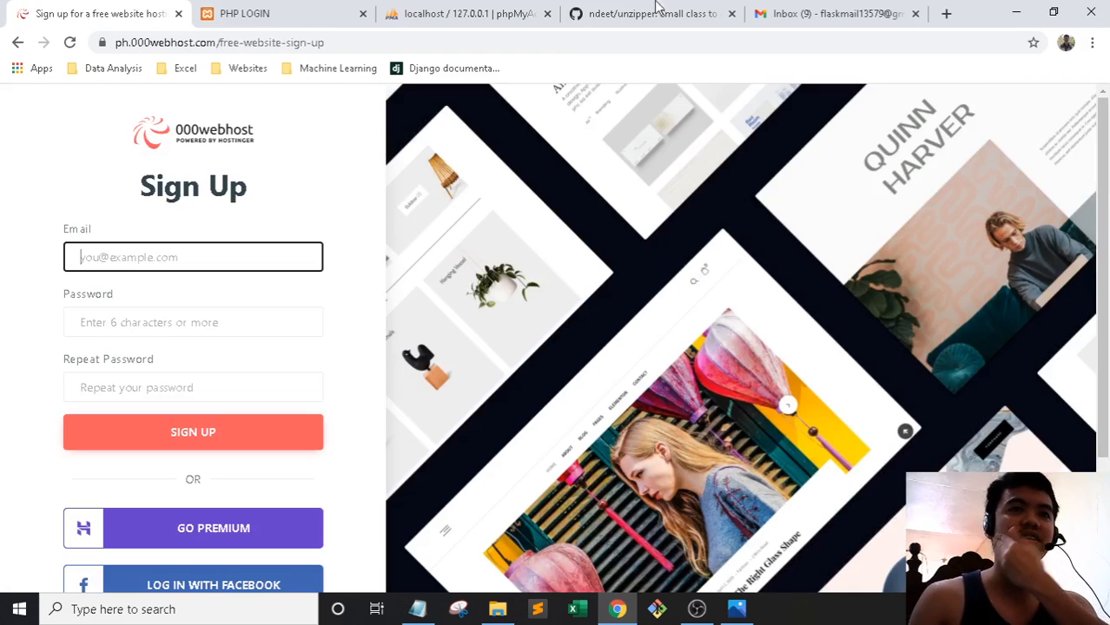
# Fill in the account's Gmail address, checking it against the Gmail inbox
pyautogui.click(762, 10)
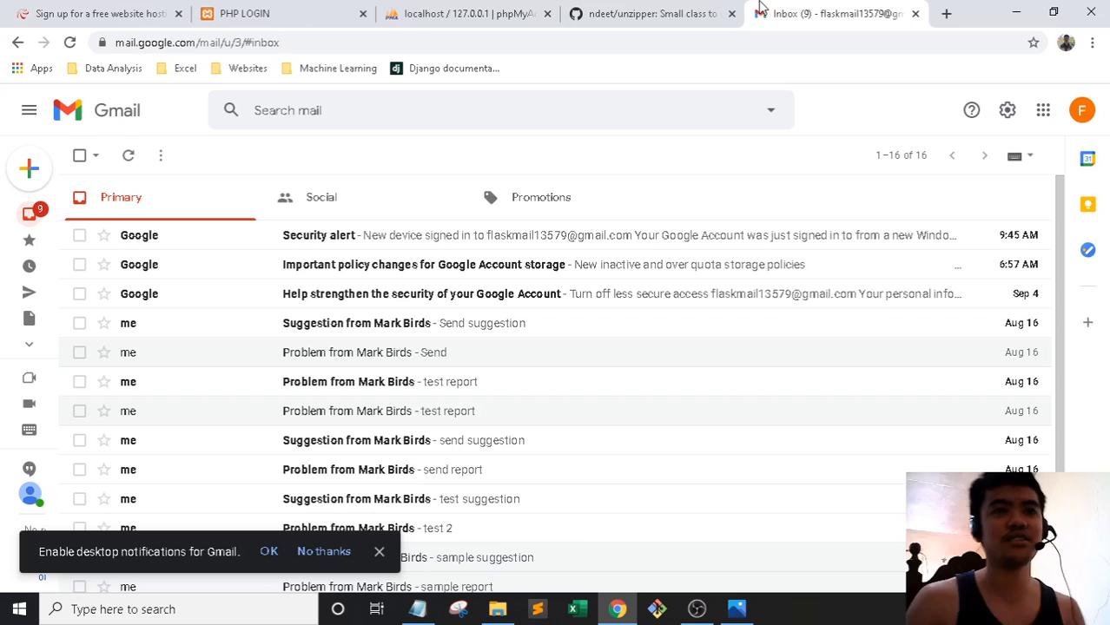
pyautogui.click(108, 11)
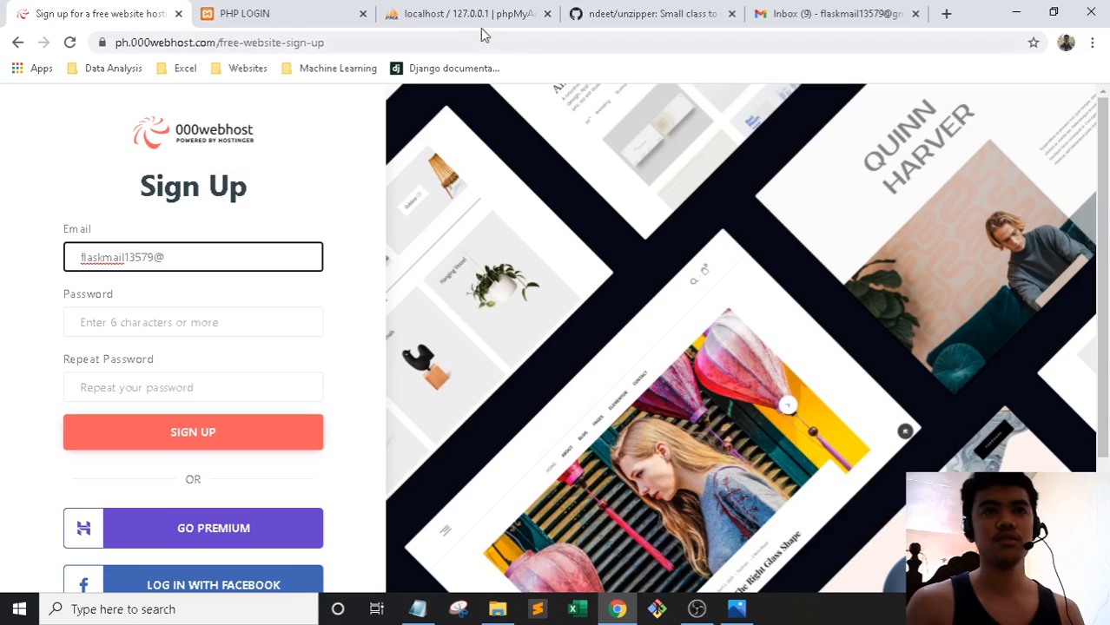
pyautogui.click(784, 10)
pyautogui.click(76, 8)
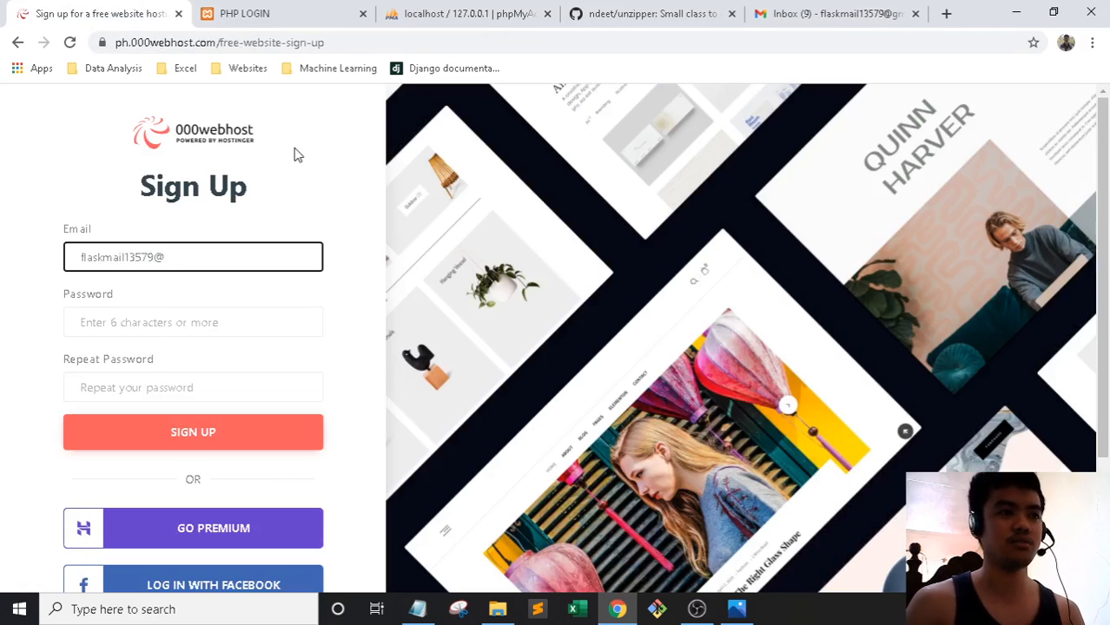
pyautogui.write('gmail.com')
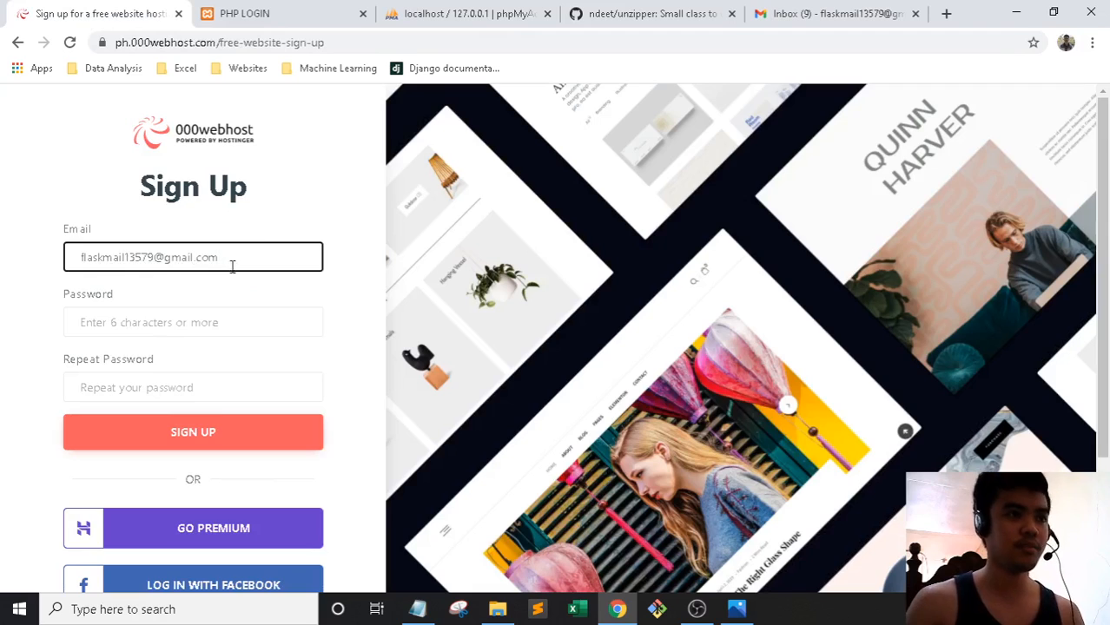
# Enter the password and repeat password and submit; it's rejected with 'Passwords do not match'
pyautogui.click(158, 322)
pyautogui.write('•••••')
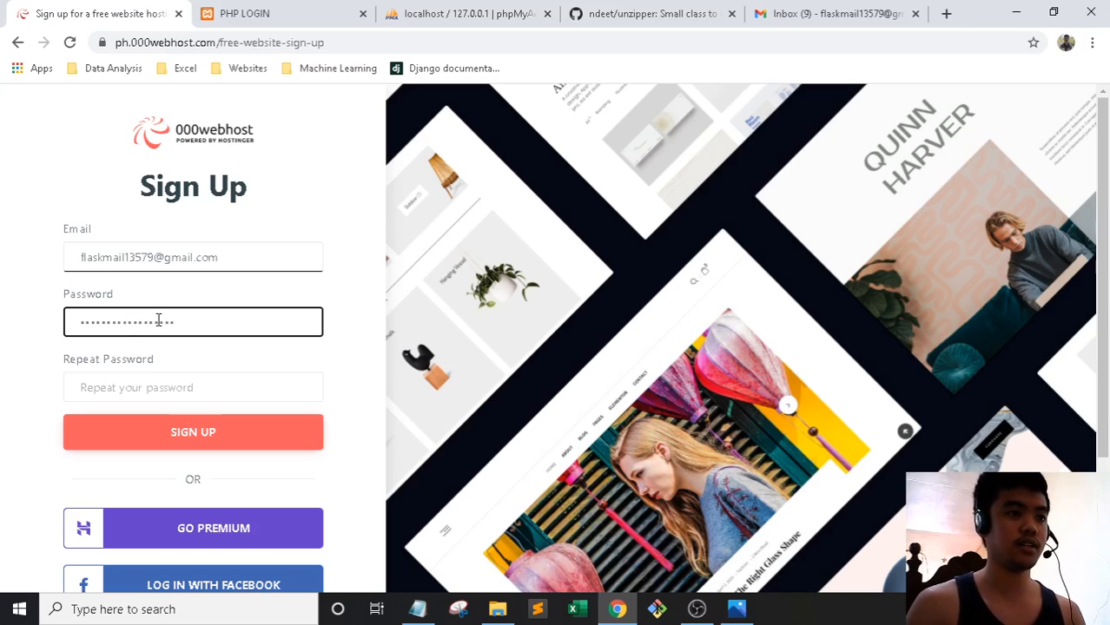
pyautogui.click(192, 426)
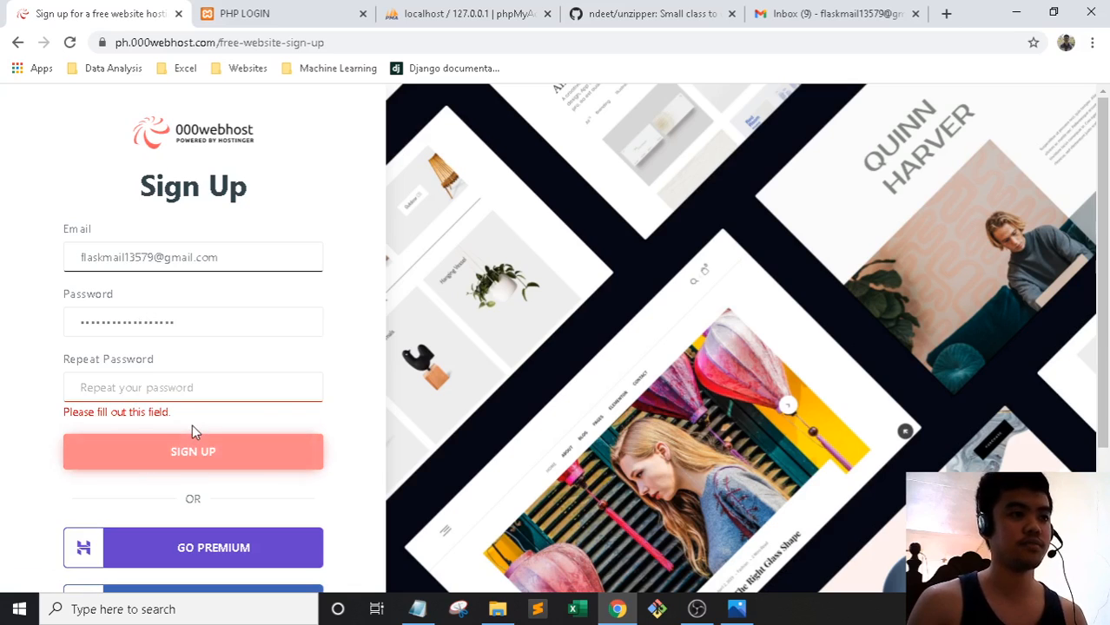
pyautogui.hotkey('shift', 'Tab')
pyautogui.press('Tab')
pyautogui.hotkey('ctrl', 'v')
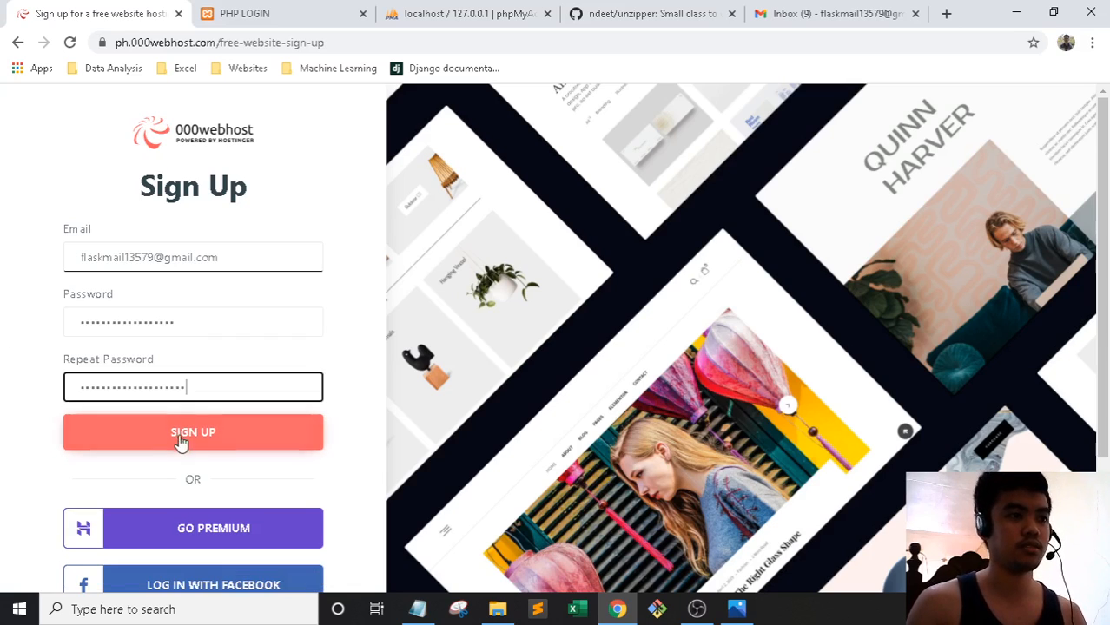
pyautogui.click(186, 443)
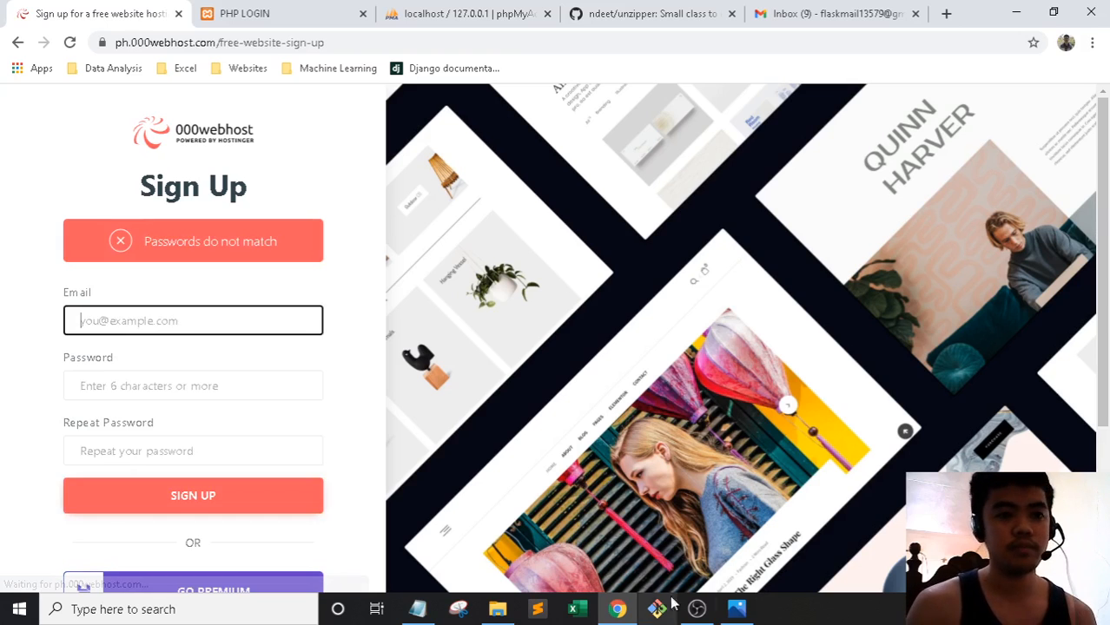
pyautogui.click(698, 610)
# Re-enter the account email using the saved autofill suggestion
pyautogui.click(698, 611)
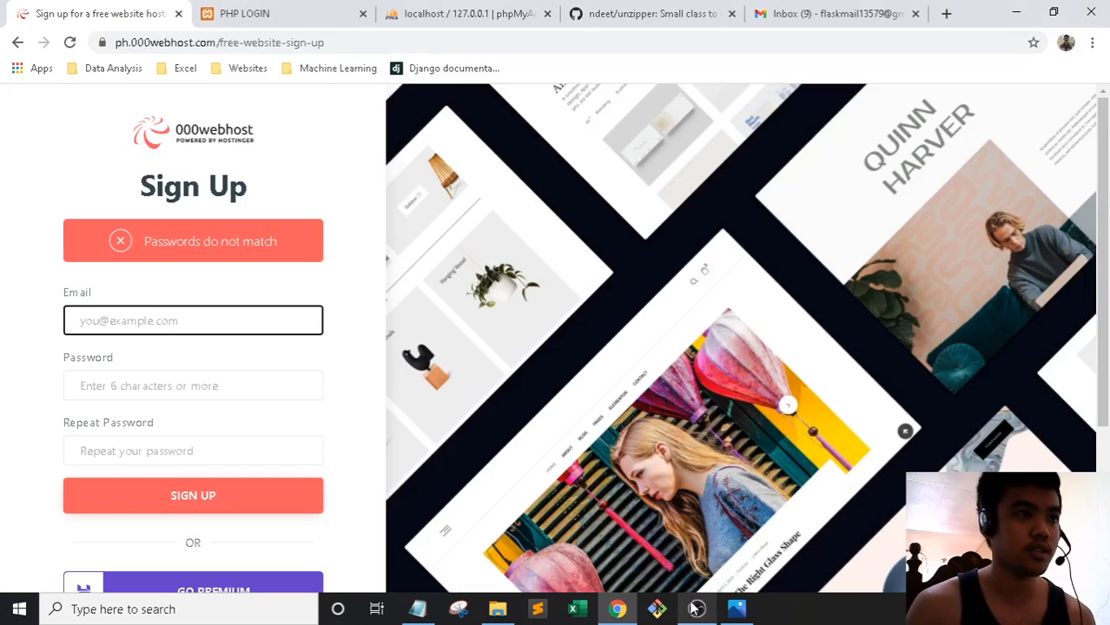
pyautogui.click(163, 326)
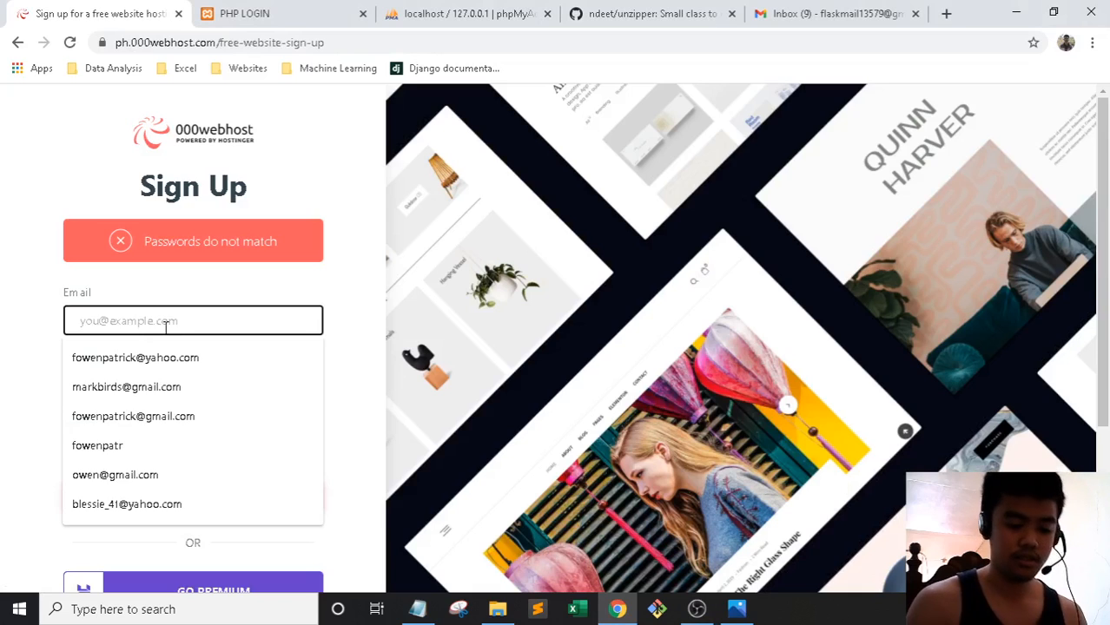
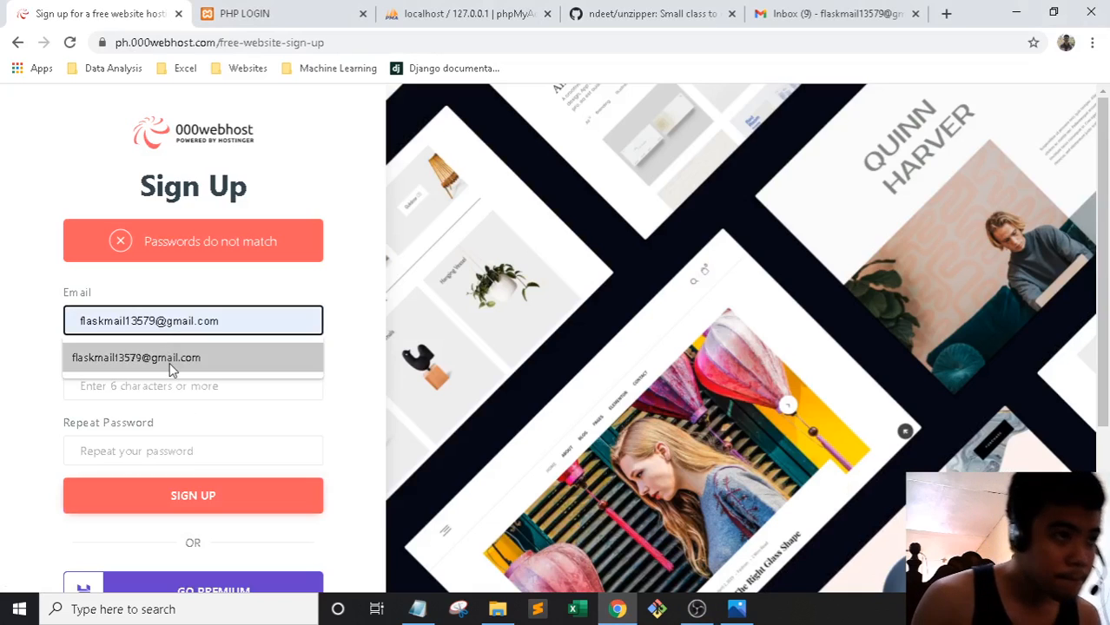
pyautogui.click(169, 362)
# Type the password and the repeat password
pyautogui.click(171, 385)
pyautogui.write('••')
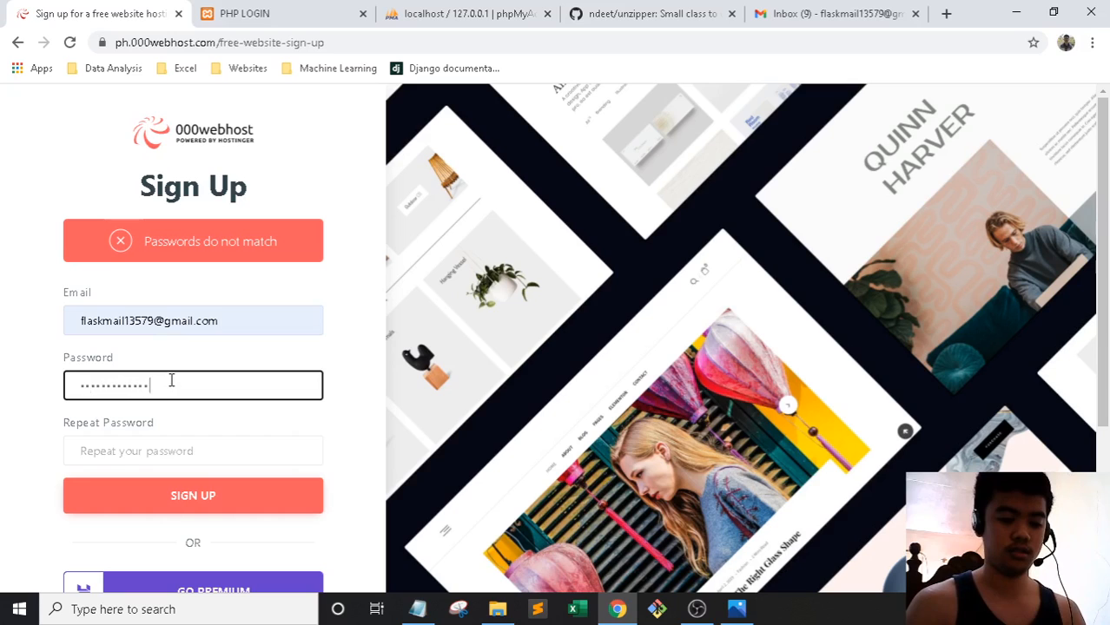
pyautogui.click(181, 450)
pyautogui.write('••')
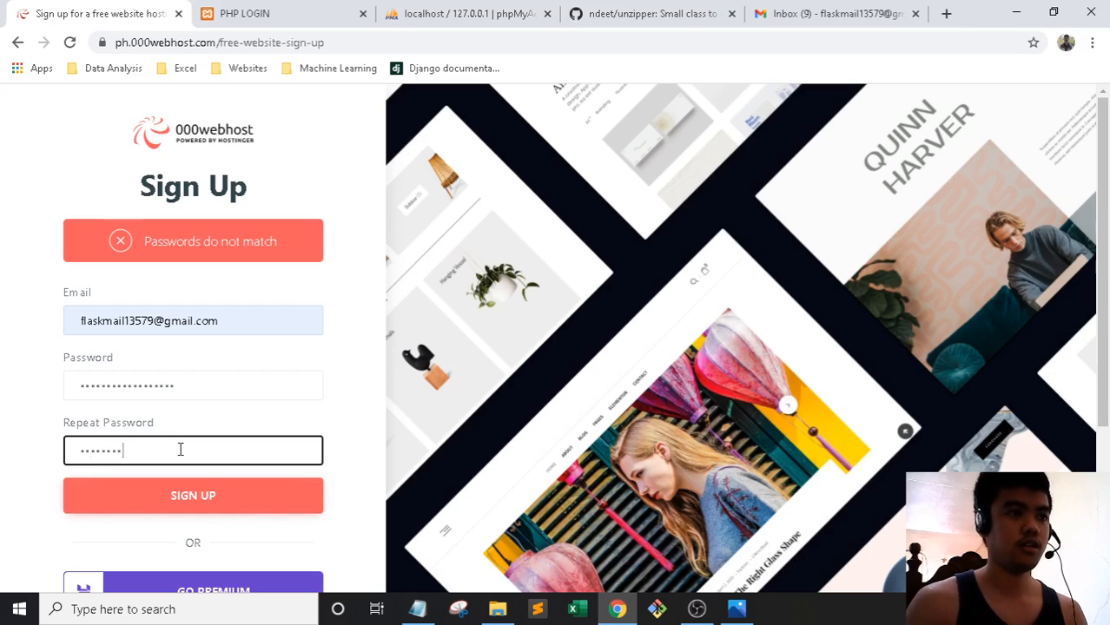
# Clear and retype both passwords so they match, then submit the sign-up form
pyautogui.moveTo(181, 450); pyautogui.dragTo(26, 456)
pyautogui.press('BackSpace')
pyautogui.doubleClick(202, 387)
pyautogui.press('BackSpace')
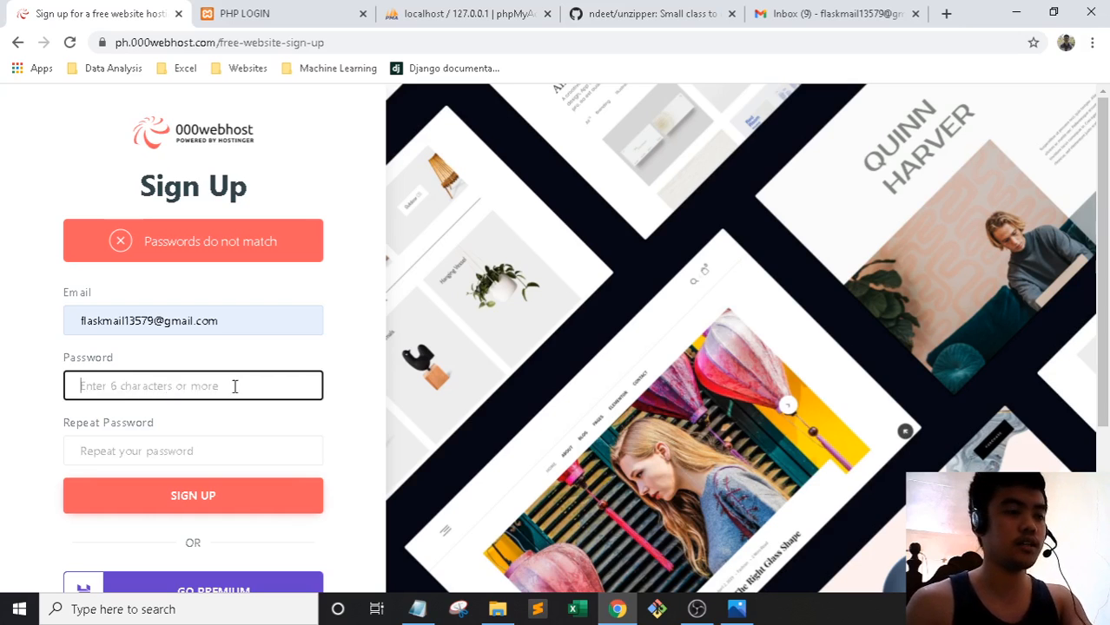
pyautogui.write('•')
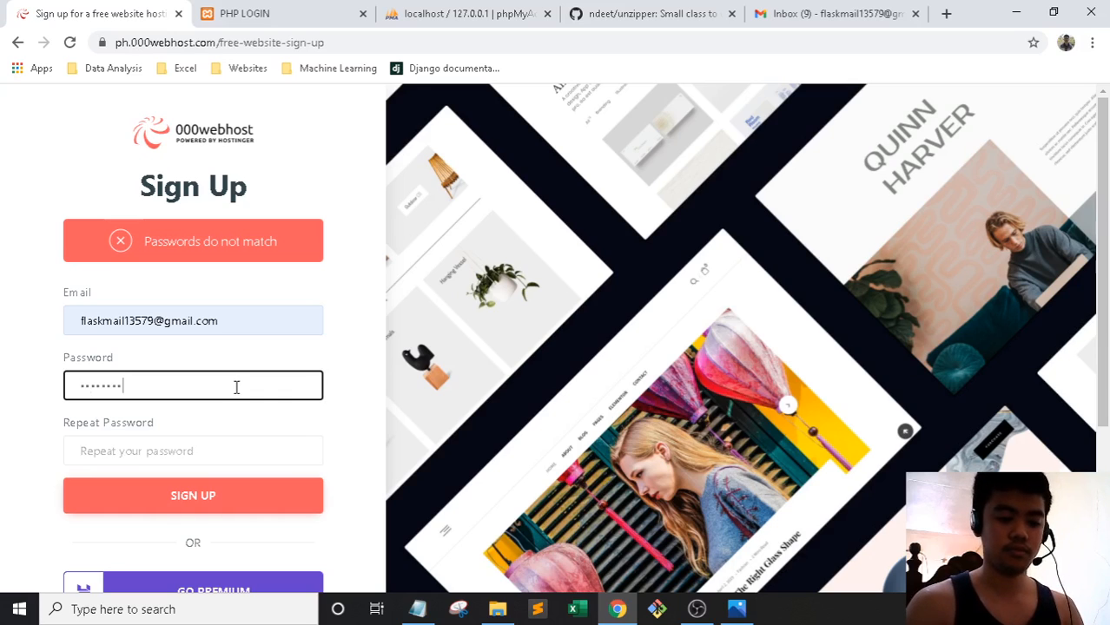
pyautogui.click(158, 451)
pyautogui.write('•••')
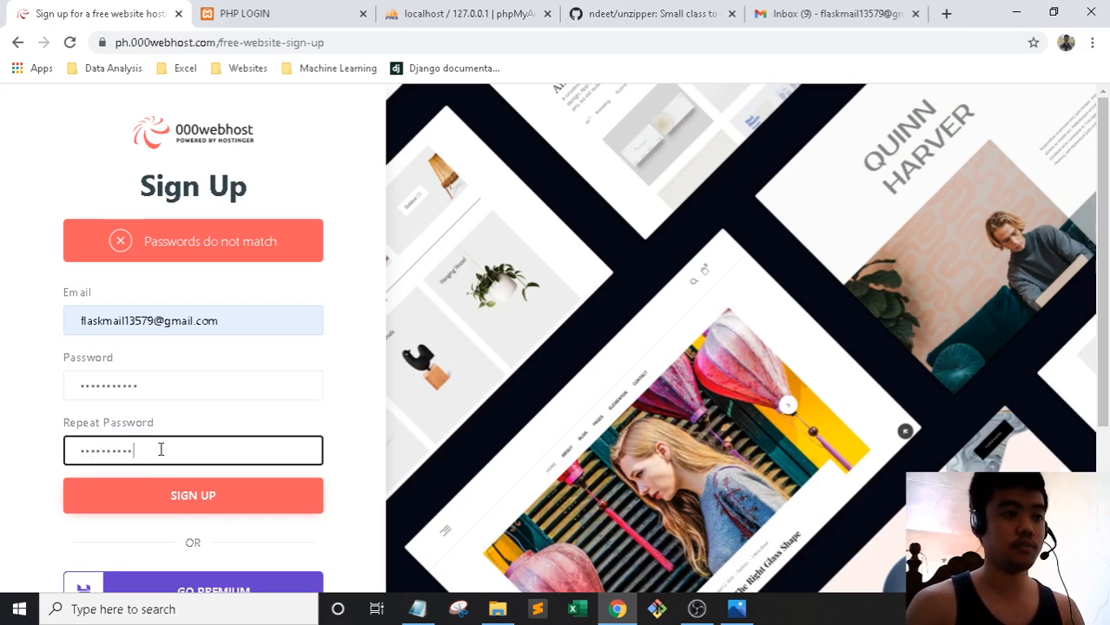
pyautogui.click(193, 492)
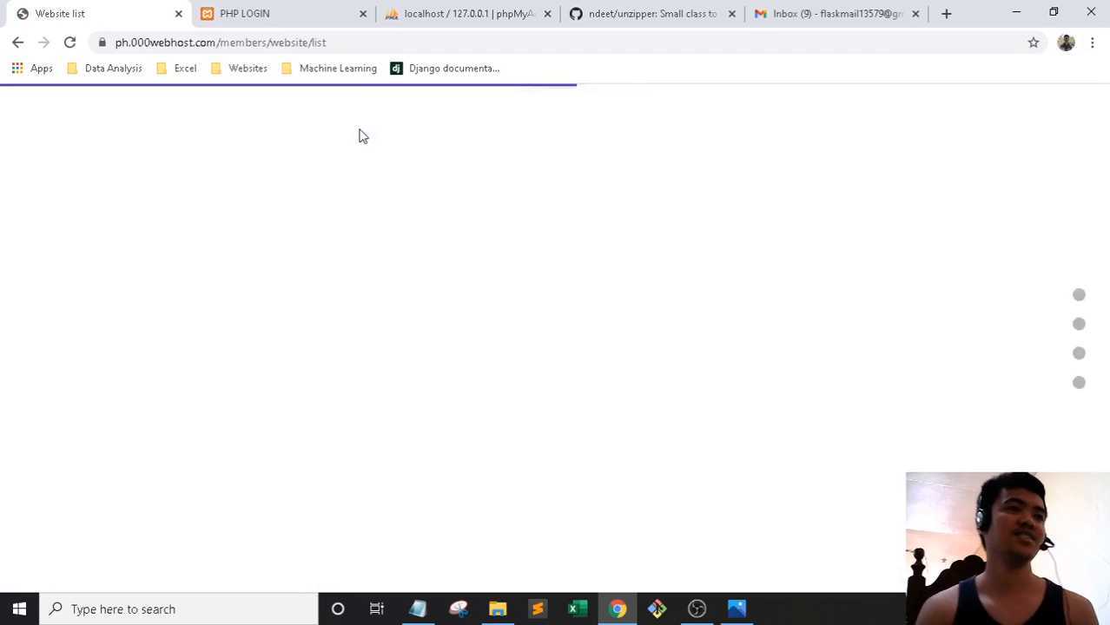
# Check the Gmail inbox for 000webhost's confirmation email
pyautogui.scroll(-2, 533, 348)
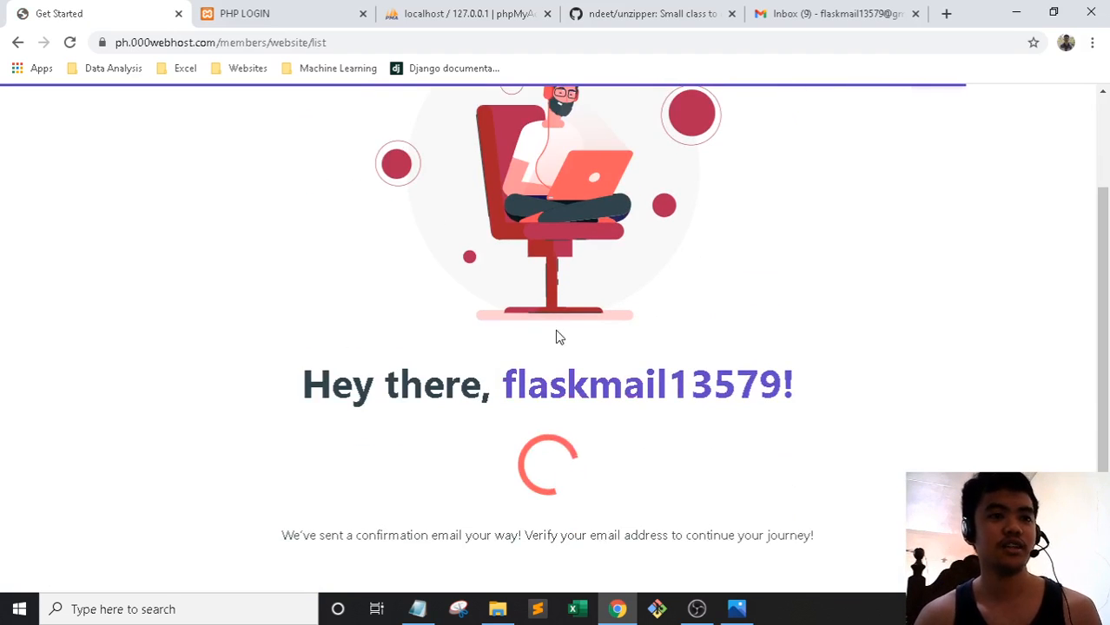
pyautogui.click(766, 15)
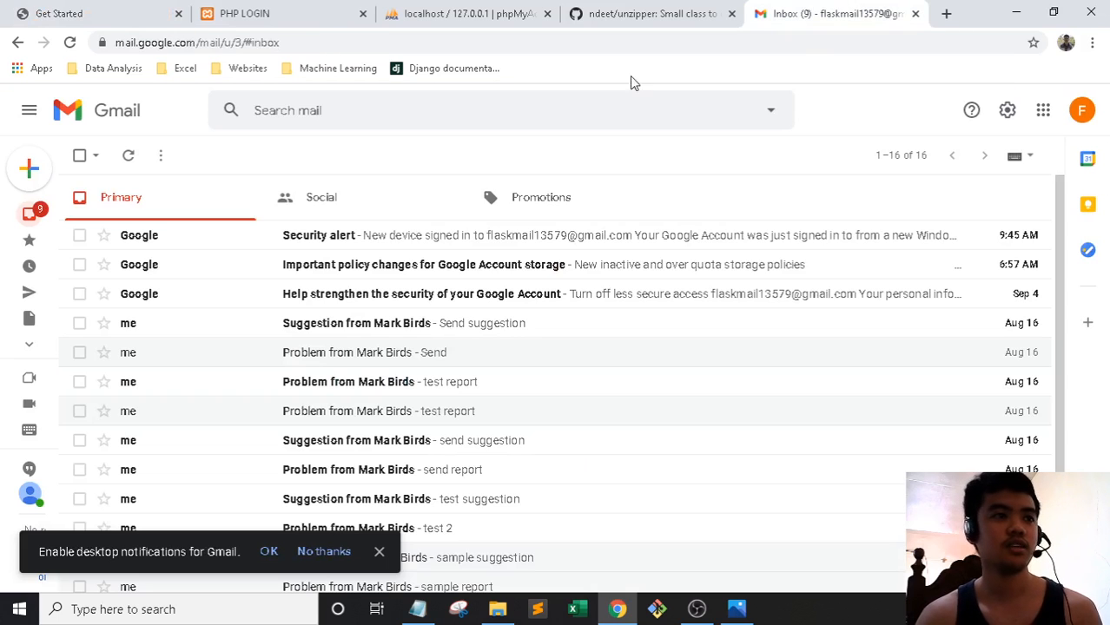
pyautogui.click(53, 18)
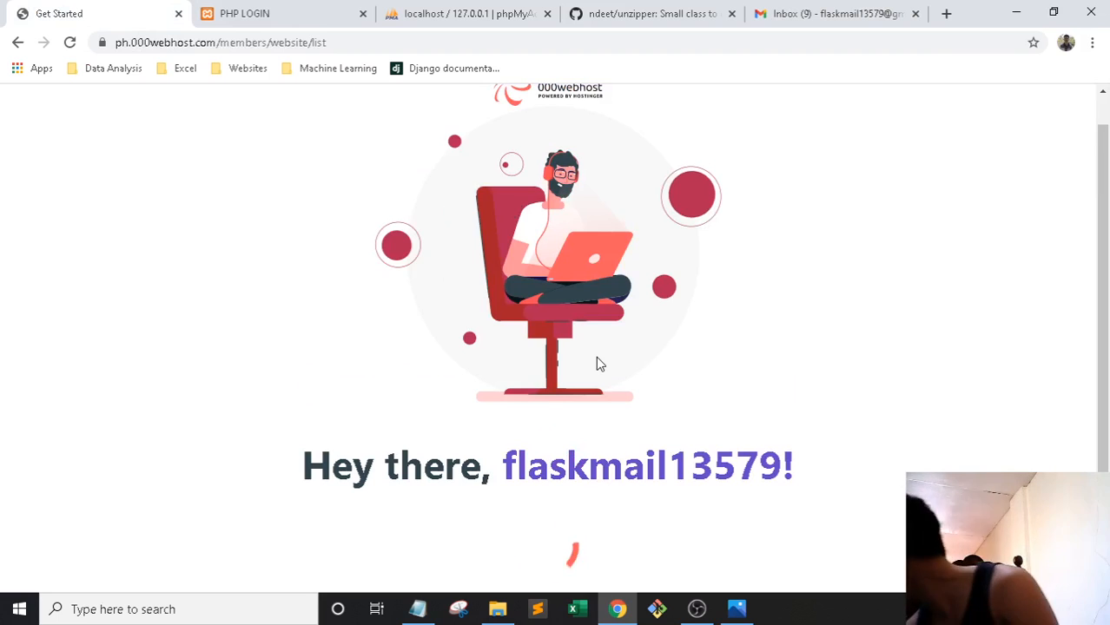
pyautogui.scroll(-1, 662, 375)
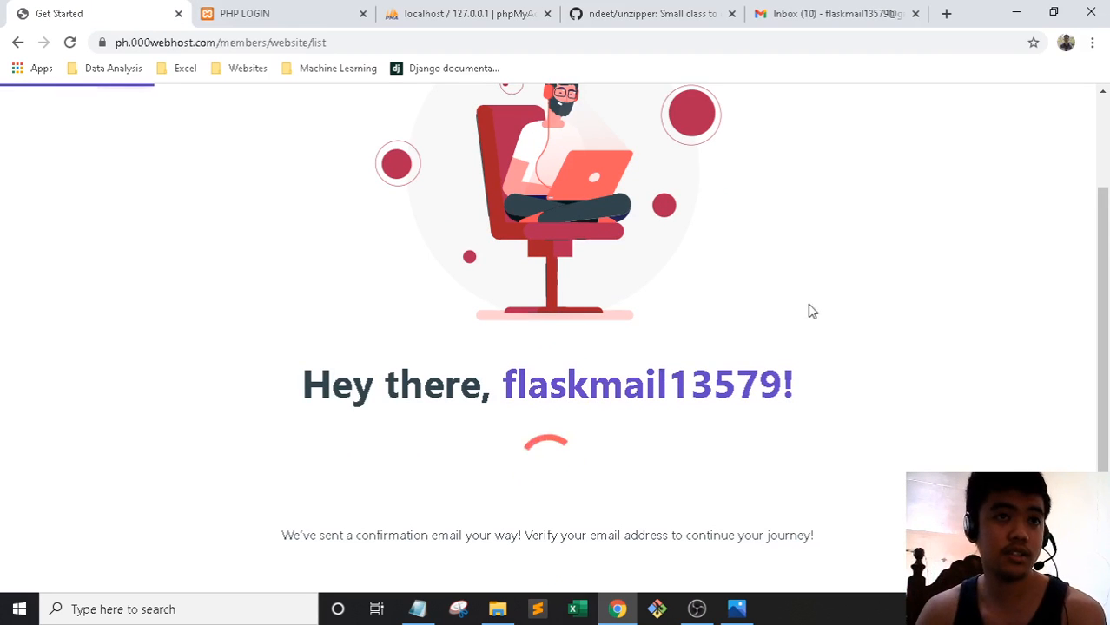
pyautogui.click(799, 10)
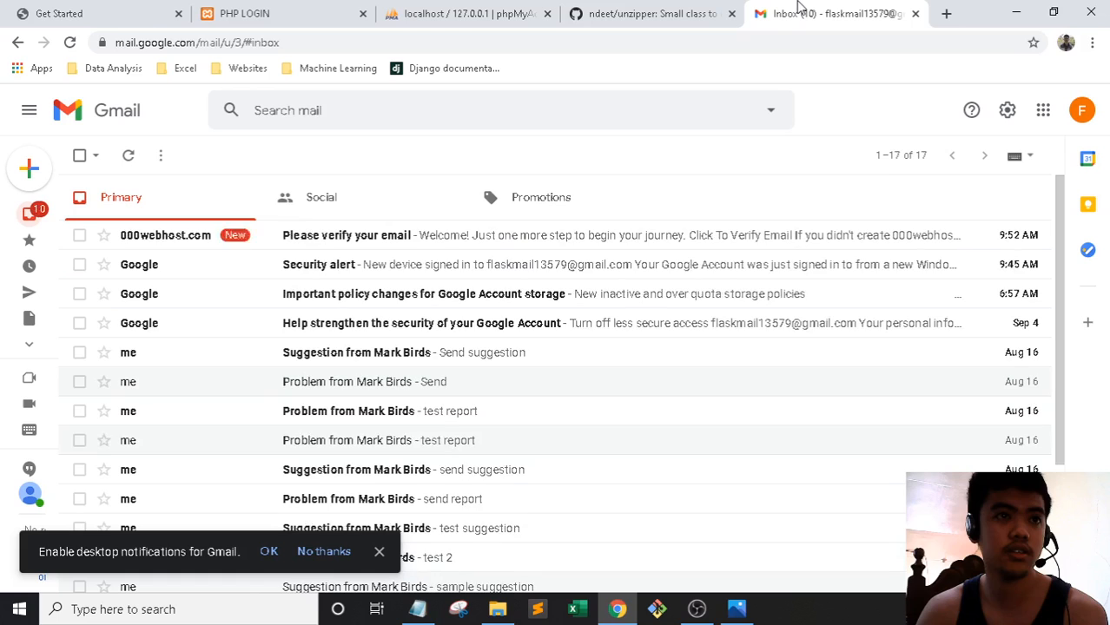
# Open the 'Please verify your email' message and follow its Click To Verify Email link
pyautogui.click(460, 241)
pyautogui.scroll(-2, 615, 414)
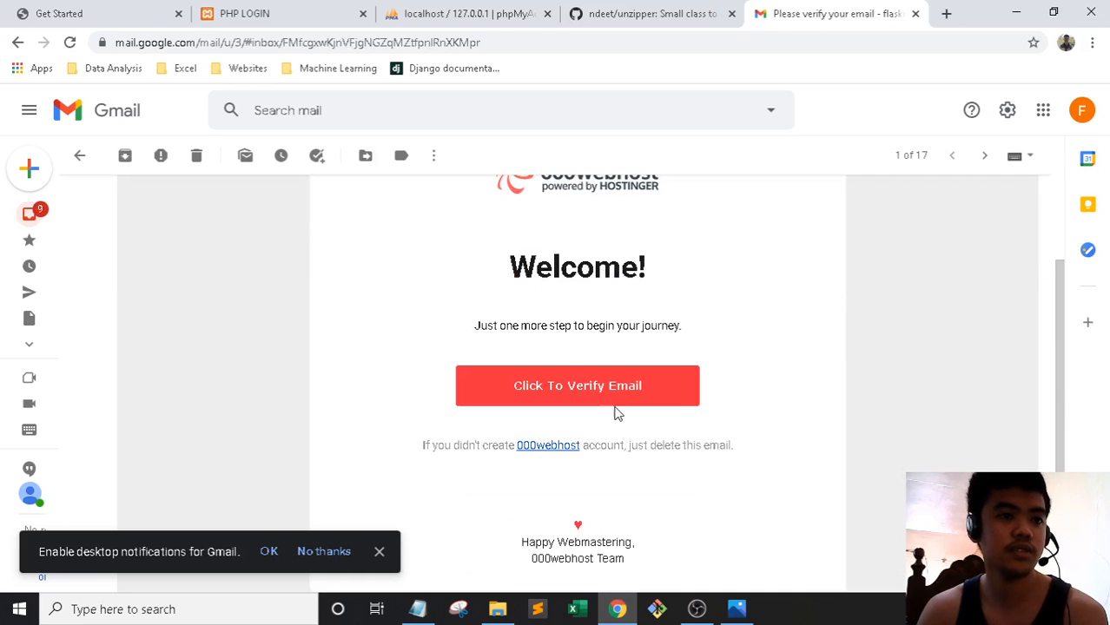
pyautogui.click(616, 392)
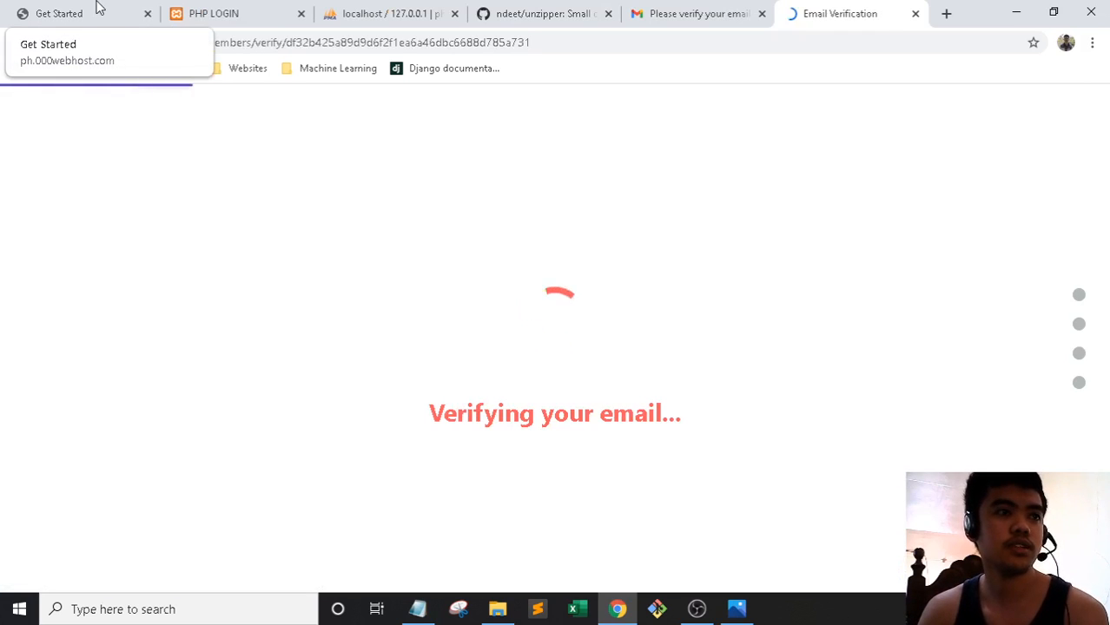
pyautogui.click(96, 11)
pyautogui.click(822, 7)
pyautogui.click(127, 11)
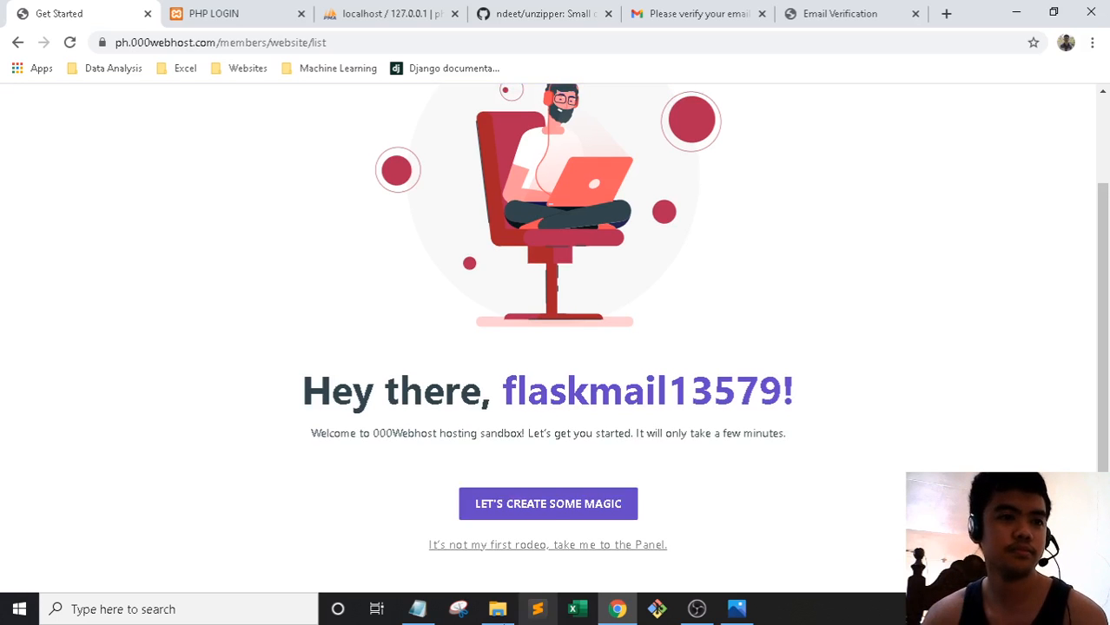
# Start creating a new website and close the verification and Gmail tabs
pyautogui.click(556, 511)
pyautogui.click(864, 12)
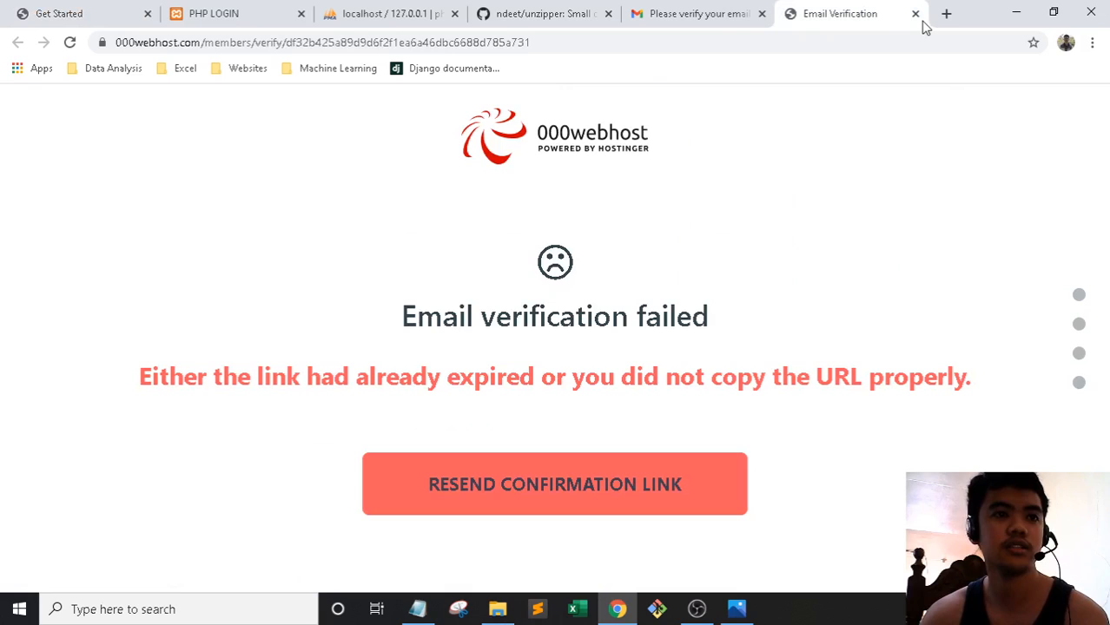
pyautogui.click(134, 11)
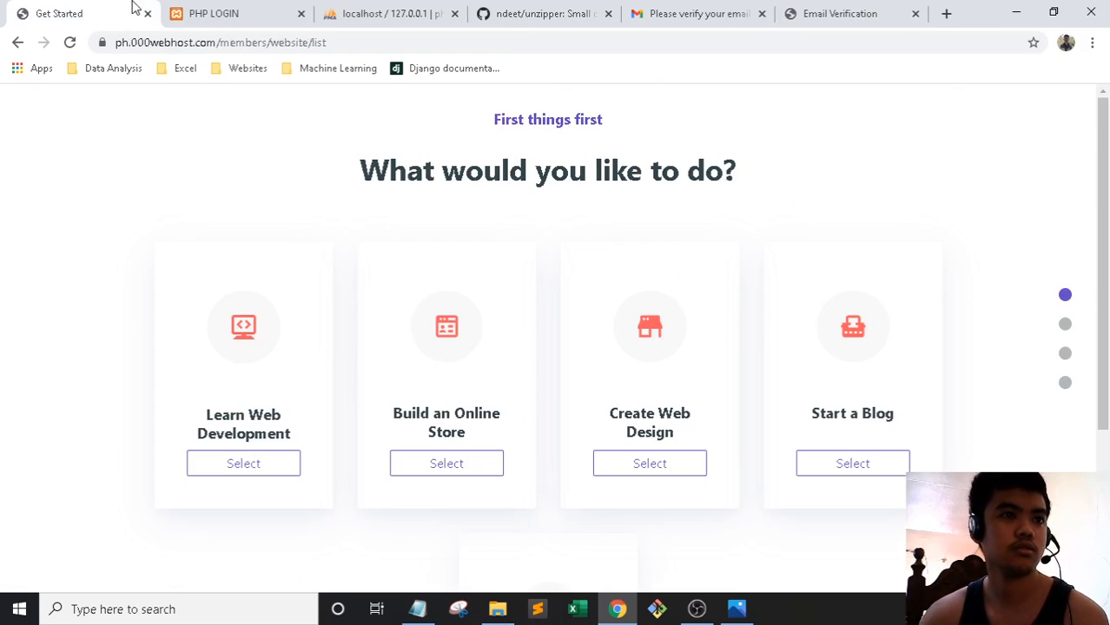
pyautogui.click(869, 13)
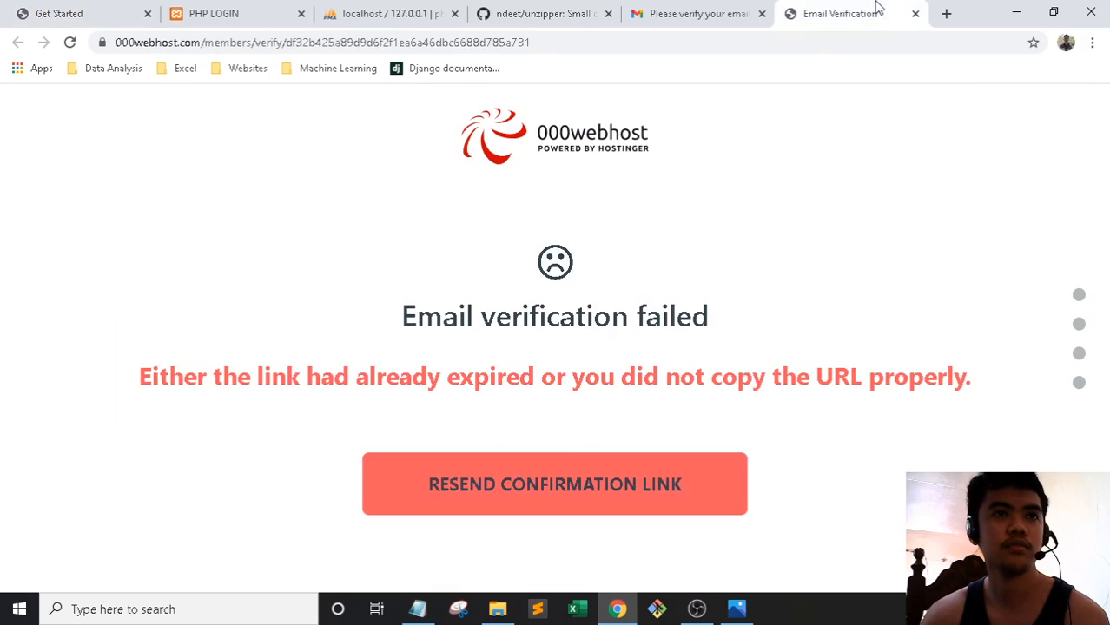
pyautogui.click(914, 15)
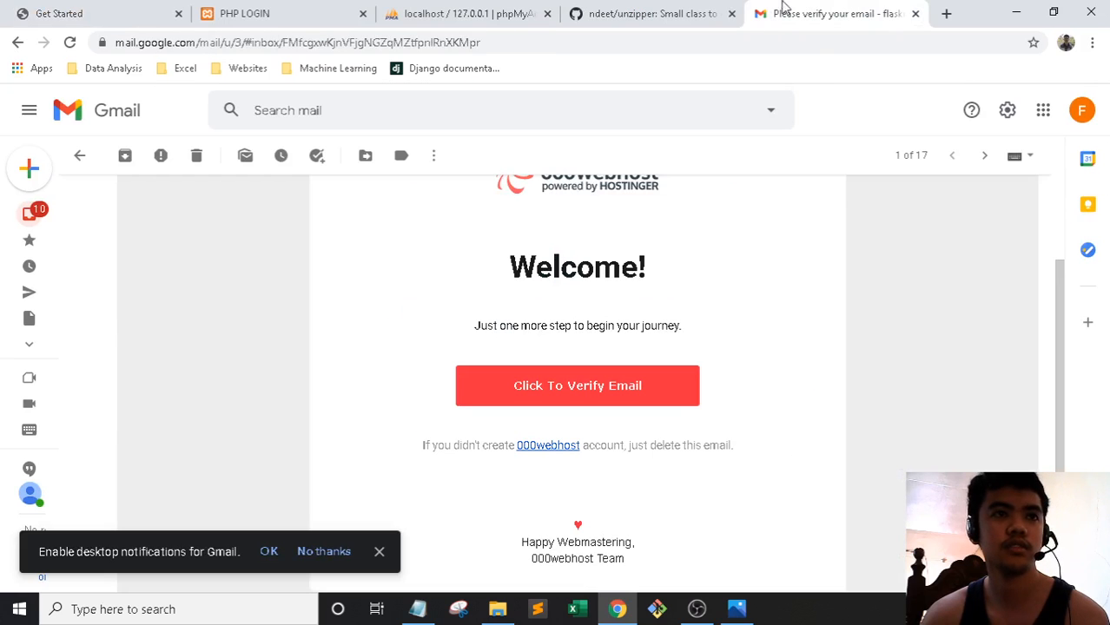
pyautogui.click(914, 15)
# Choose Other as the site's purpose and begin typing the website name 'markbirds-lo'
pyautogui.hotkey('ctrl', '1')
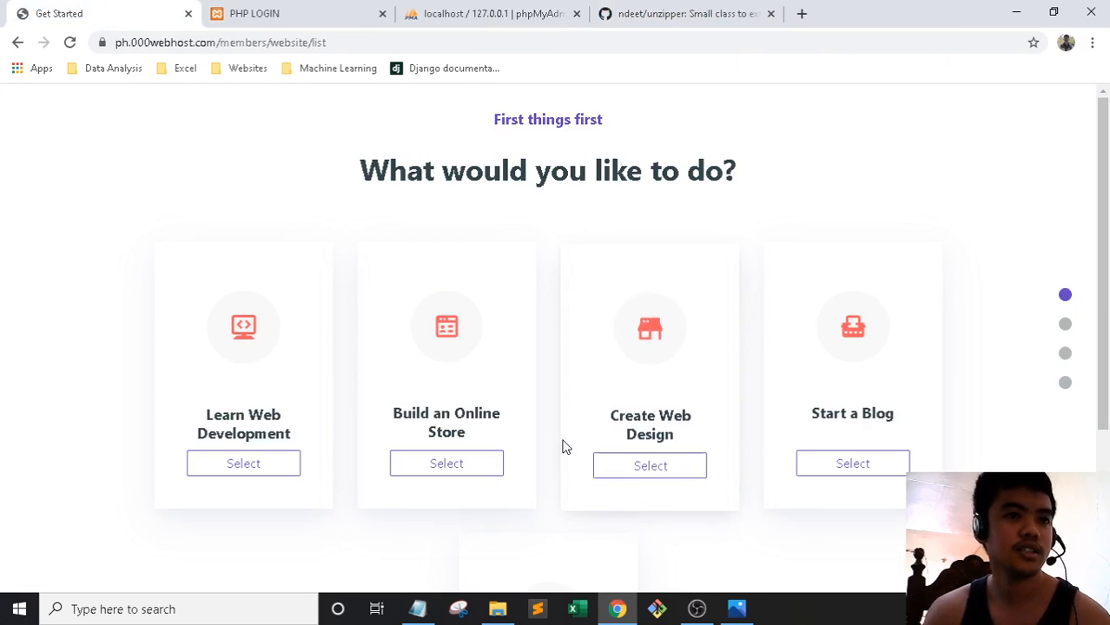
pyautogui.scroll(-2, 664, 408)
pyautogui.scroll(1, 704, 329)
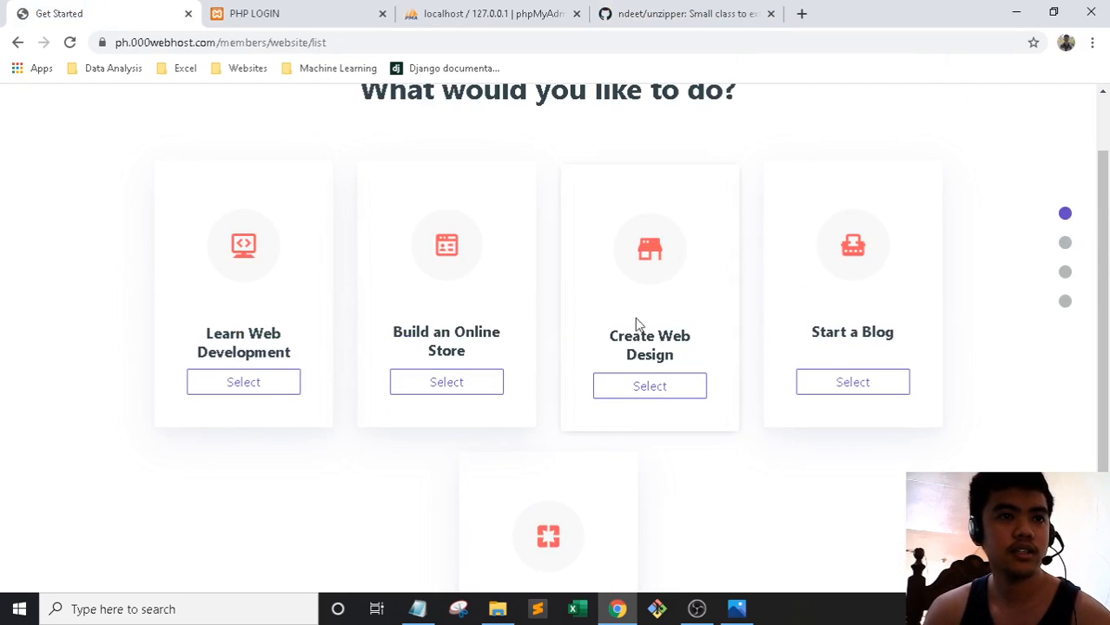
pyautogui.scroll(-2, 695, 365)
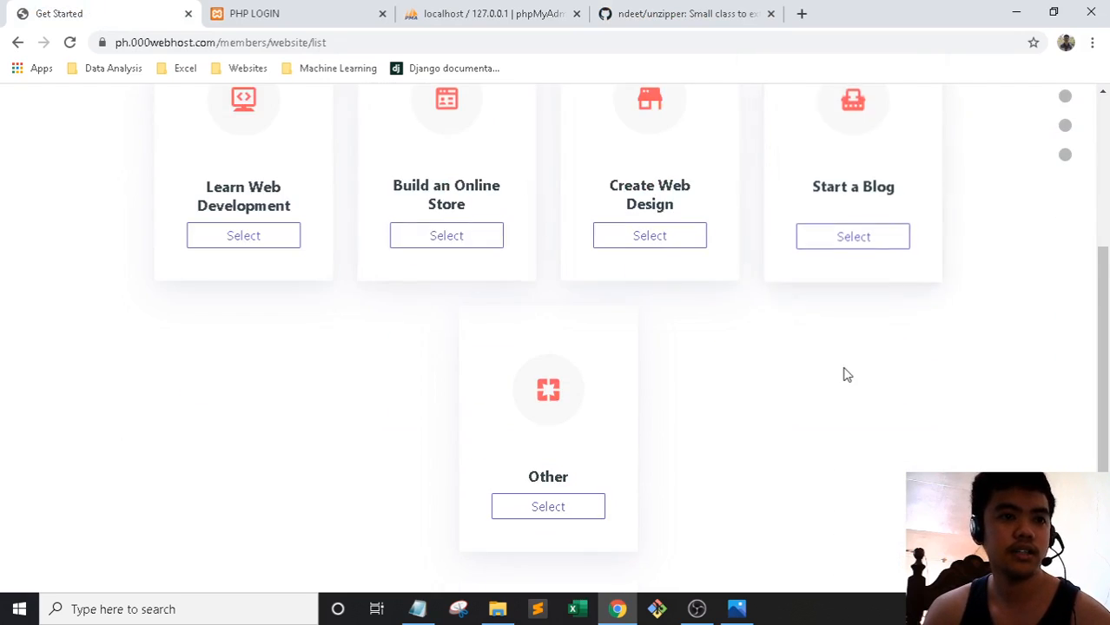
pyautogui.scroll(1, 557, 518)
pyautogui.click(557, 518)
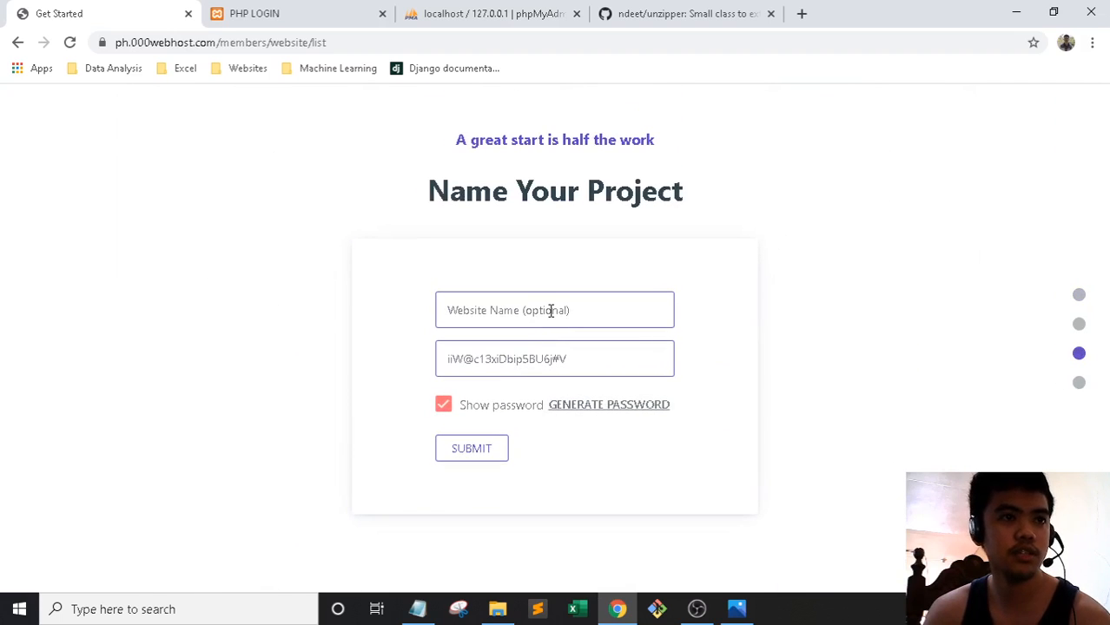
pyautogui.click(551, 311)
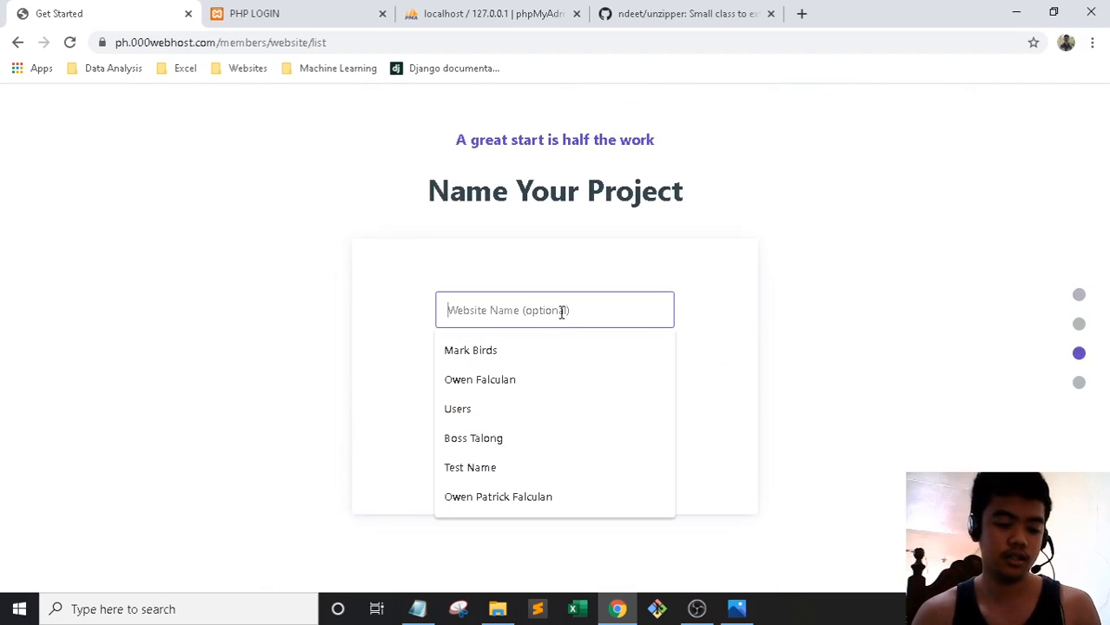
pyautogui.write('markbirds-lo')
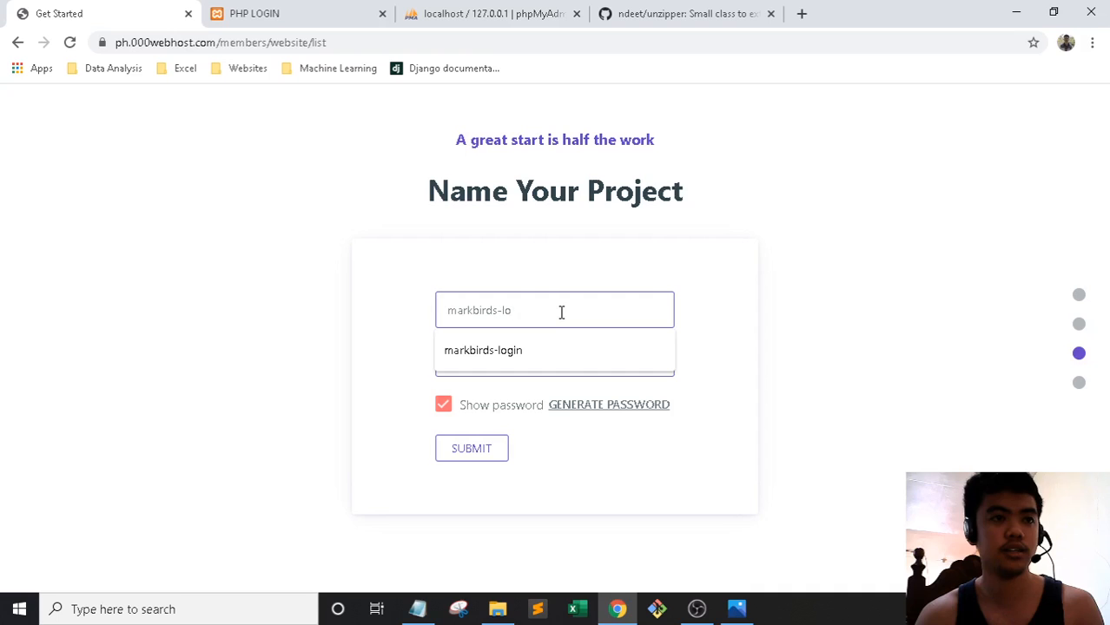
# Correct the name to markbirds-demohost and paste the generated password into Notepad
pyautogui.press('BackSpace')
pyautogui.press('BackSpace')
pyautogui.write('demohost')
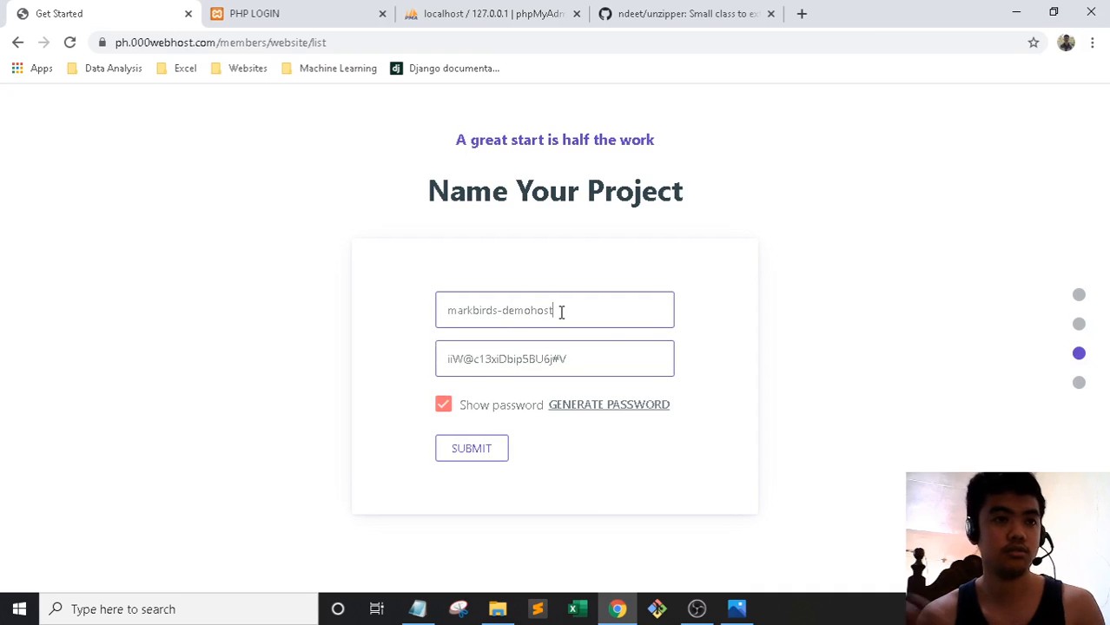
pyautogui.moveTo(574, 360); pyautogui.dragTo(385, 363)
pyautogui.hotkey('ctrl', 'c')
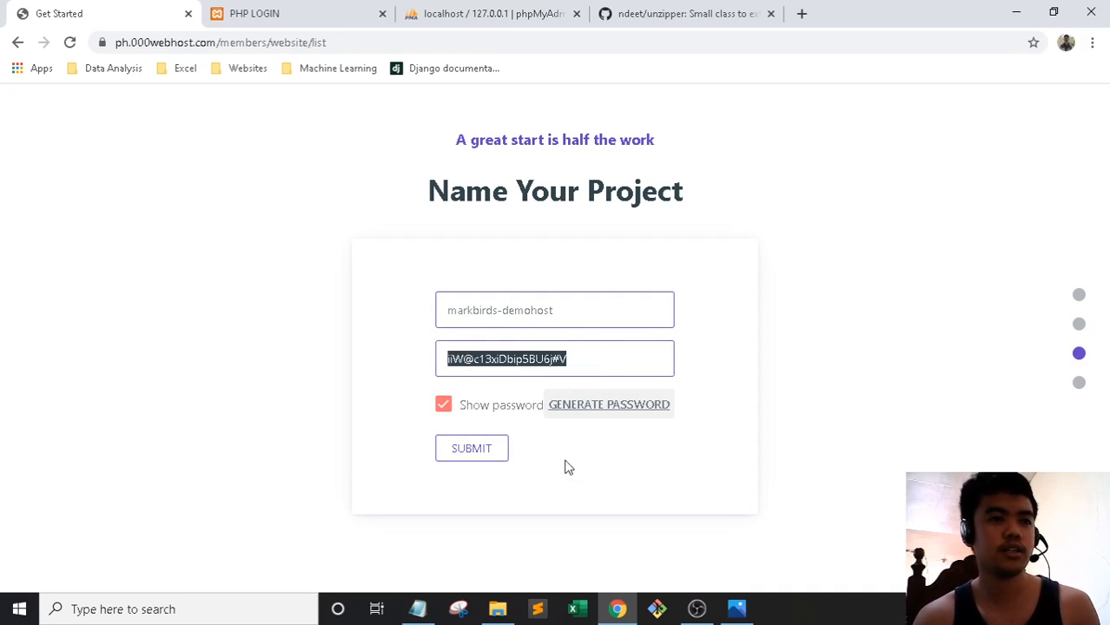
pyautogui.click(417, 608)
pyautogui.press('Return')
pyautogui.hotkey('ctrl', 'v')
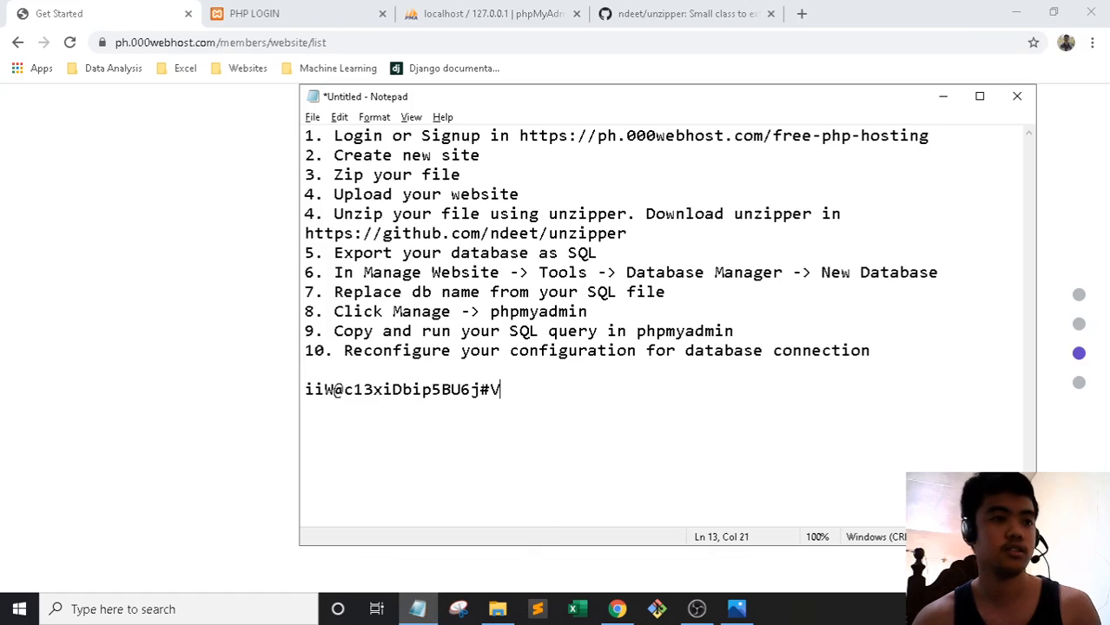
# Submit the form to create the markbirds-demohost website
pyautogui.click(282, 241)
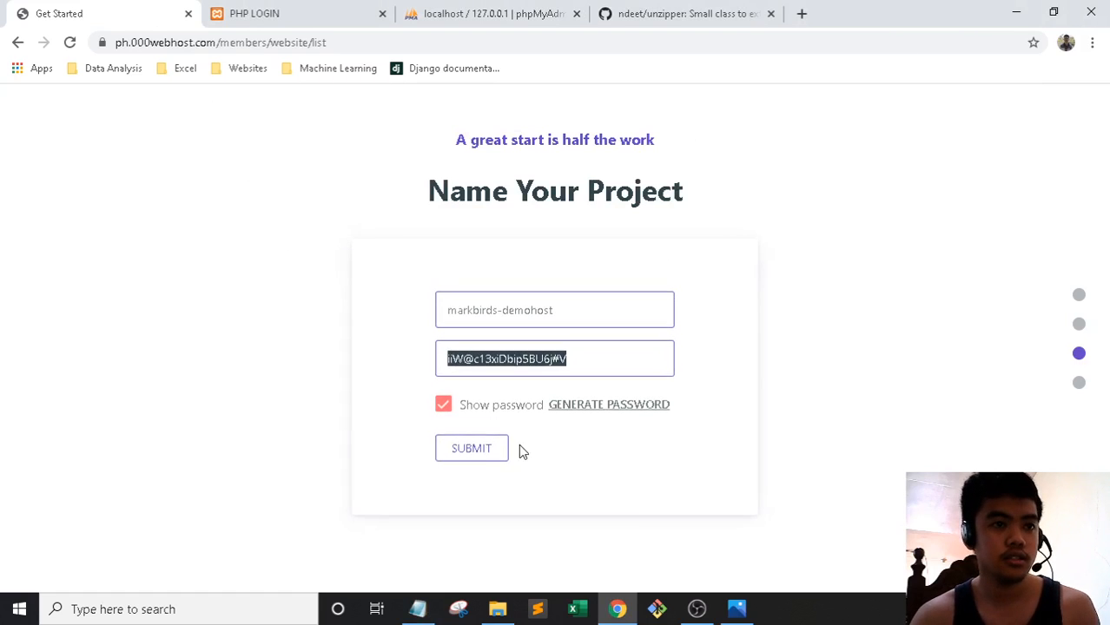
pyautogui.click(475, 456)
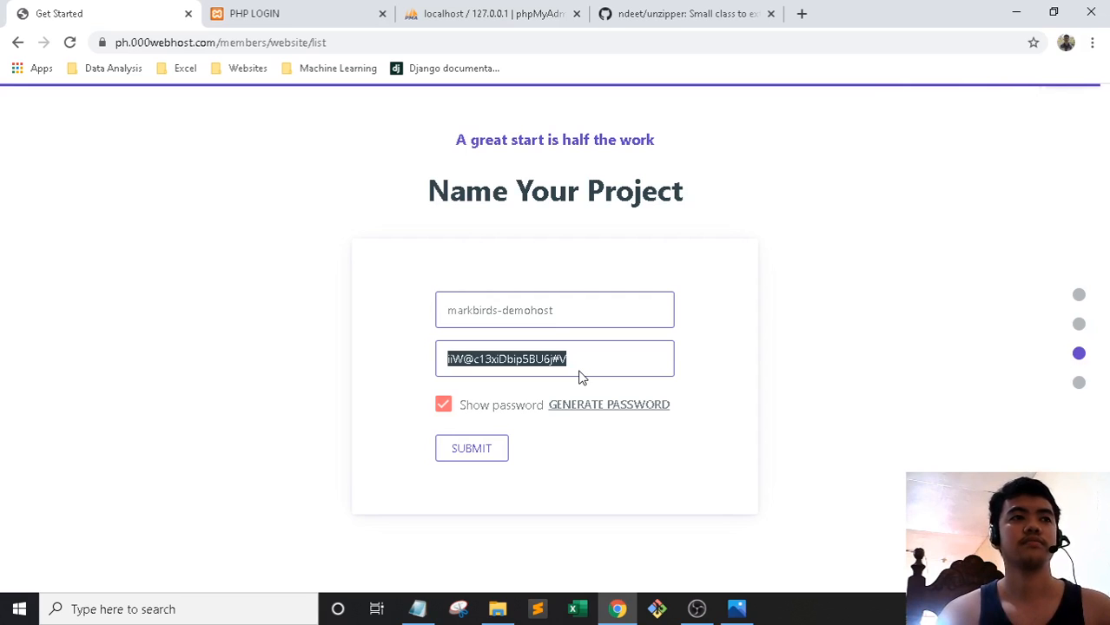
pyautogui.click(580, 374)
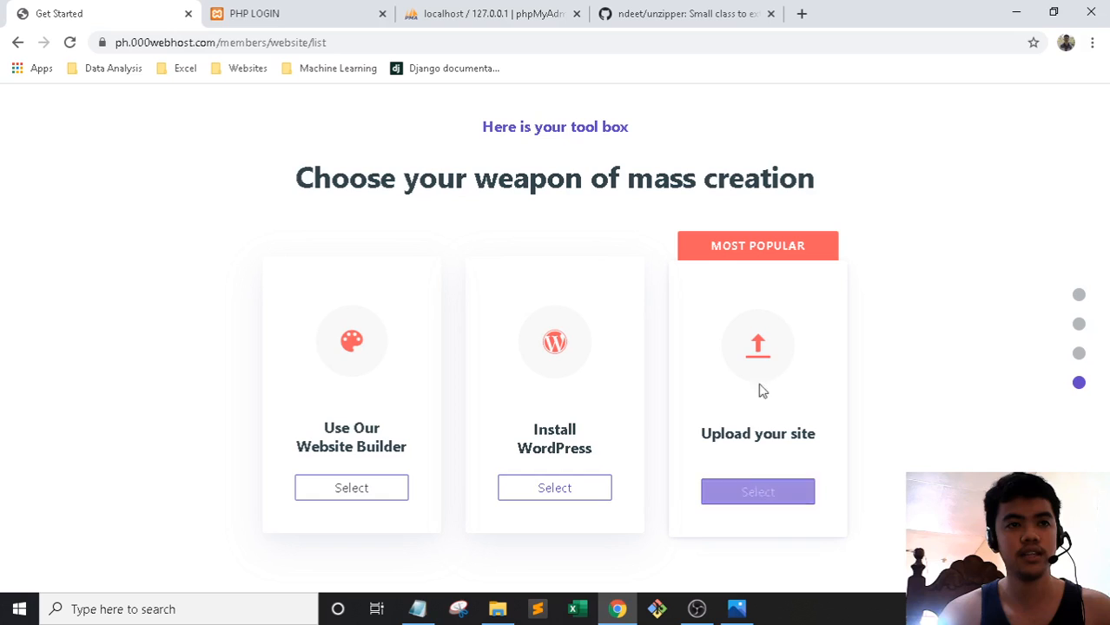
# Choose 'Upload your site' and open the public_html folder in File Manager
pyautogui.click(760, 492)
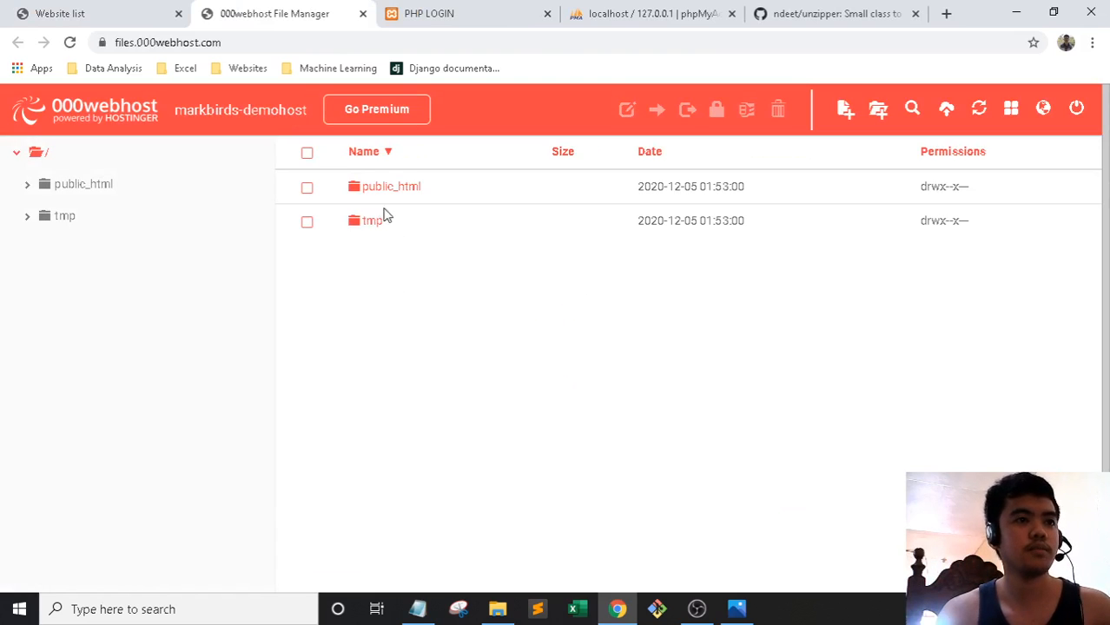
pyautogui.click(143, 10)
pyautogui.click(295, 11)
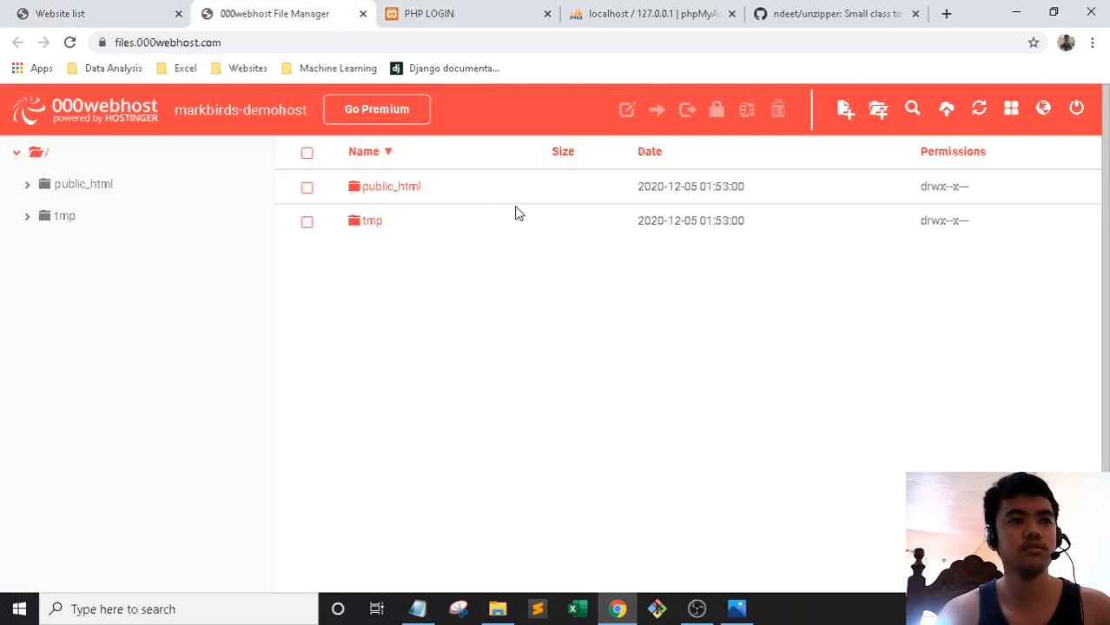
pyautogui.click(395, 189)
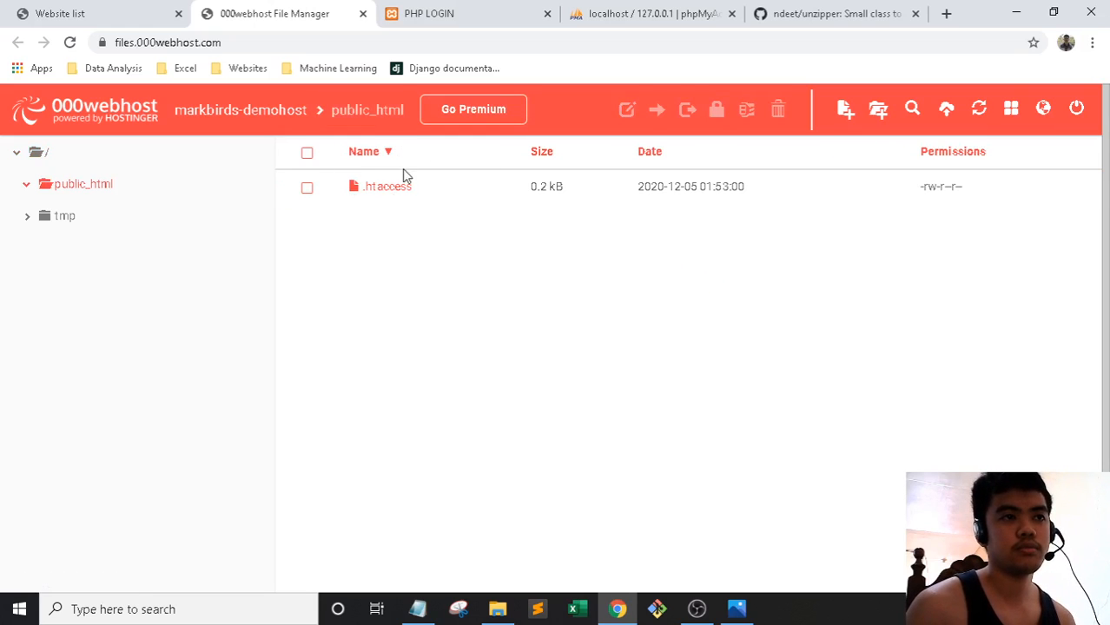
# View the live markbirds-demohost placeholder page, then bring up File Explorer's Downloads folder
pyautogui.click(136, 16)
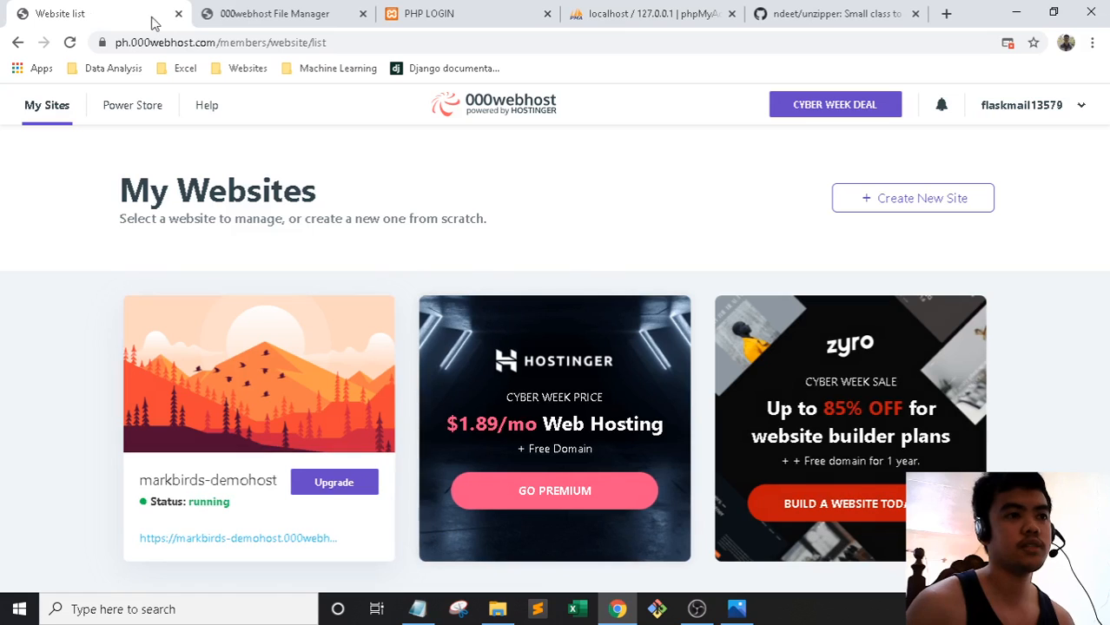
pyautogui.click(240, 539)
pyautogui.scroll(-5, 443, 242)
pyautogui.scroll(5, 350, 280)
pyautogui.hotkey('ctrl', 'Tab')
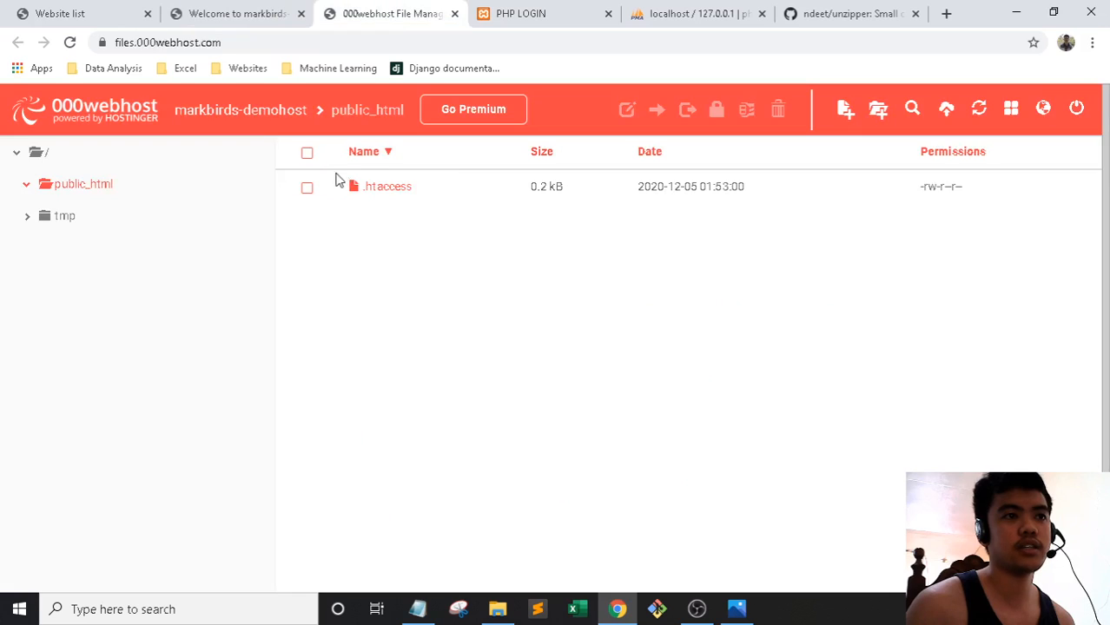
pyautogui.click(281, 11)
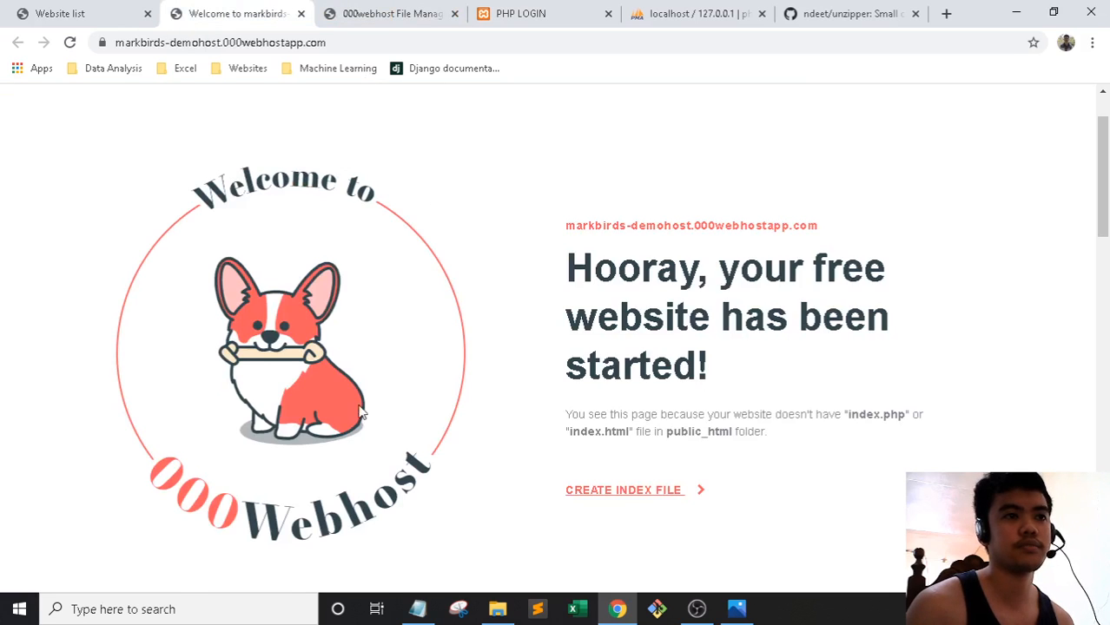
pyautogui.scroll(1, 484, 315)
pyautogui.click(390, 8)
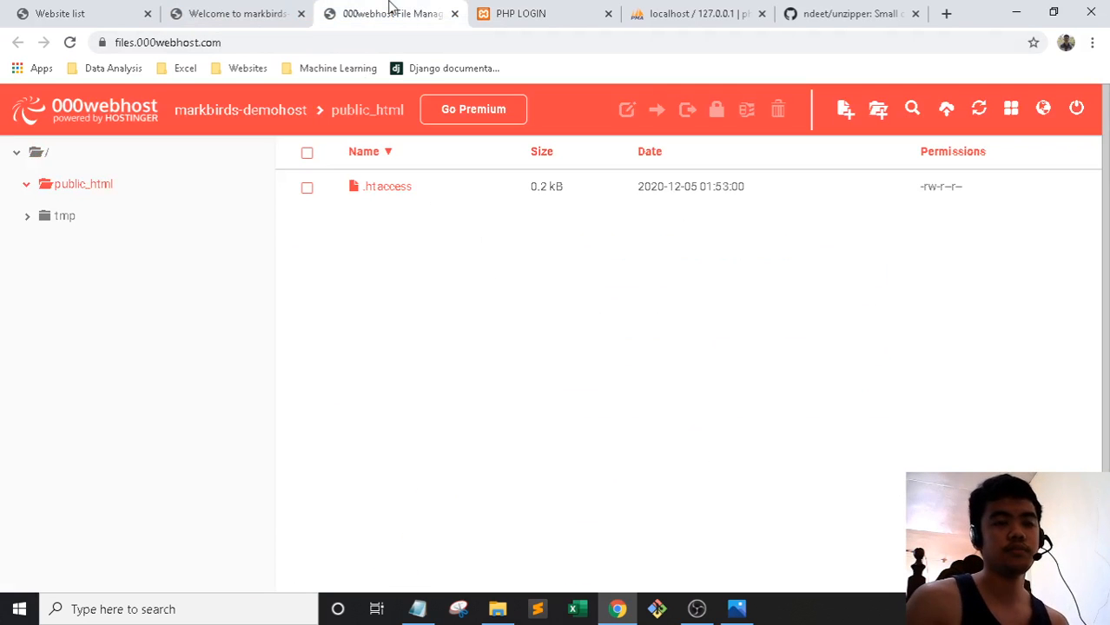
pyautogui.click(497, 609)
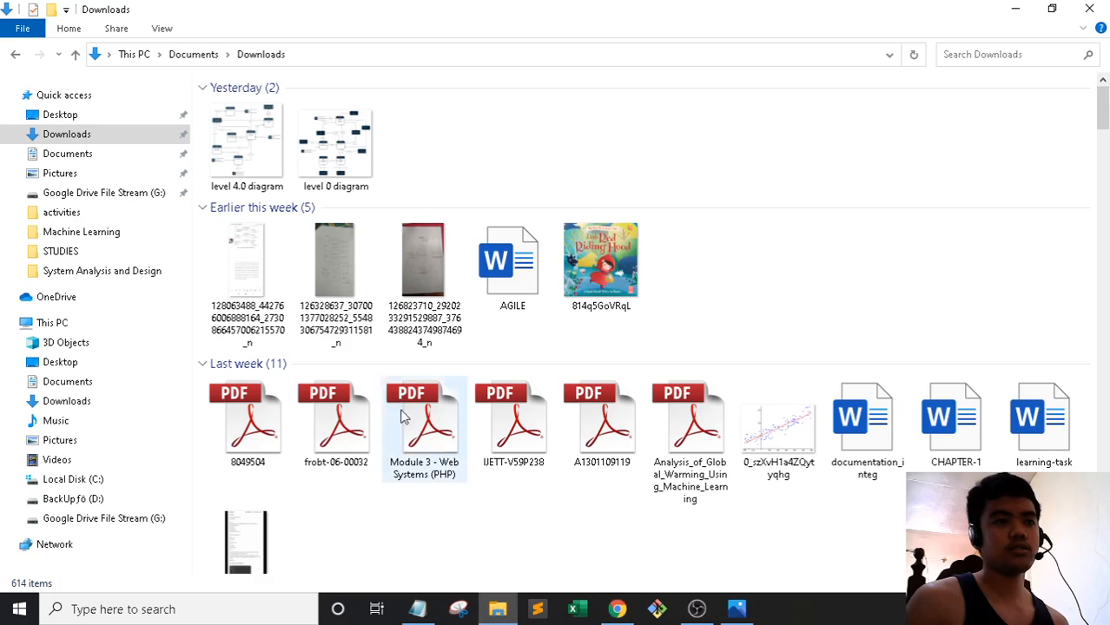
# Browse to C:\xampp\htdocs\Projects and delete the old PHPLOGIN.zip
pyautogui.click(79, 480)
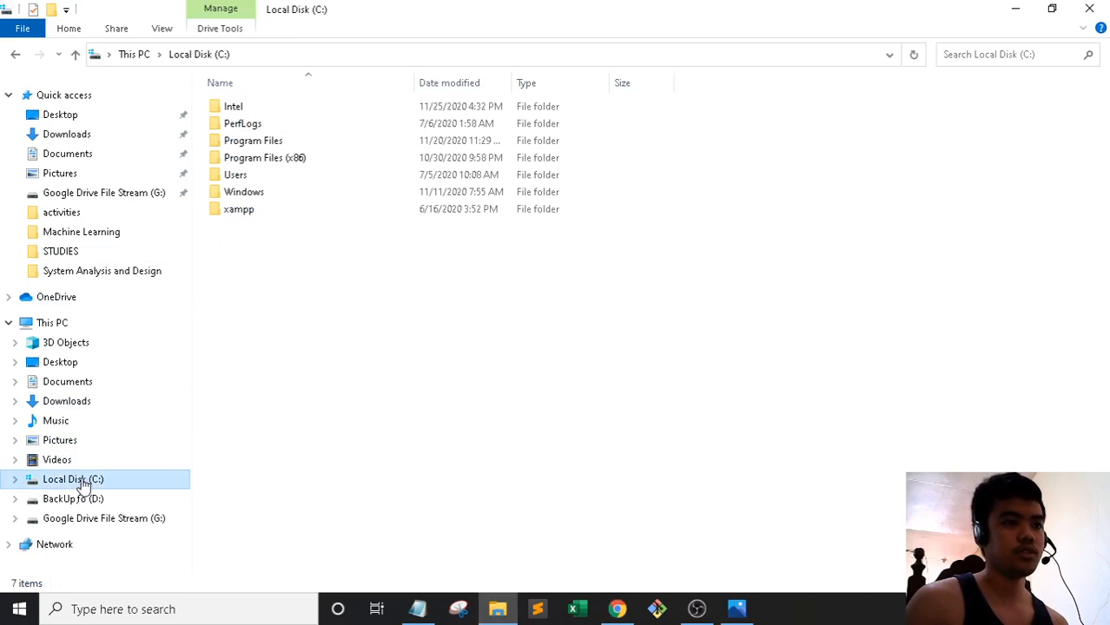
pyautogui.doubleClick(240, 218)
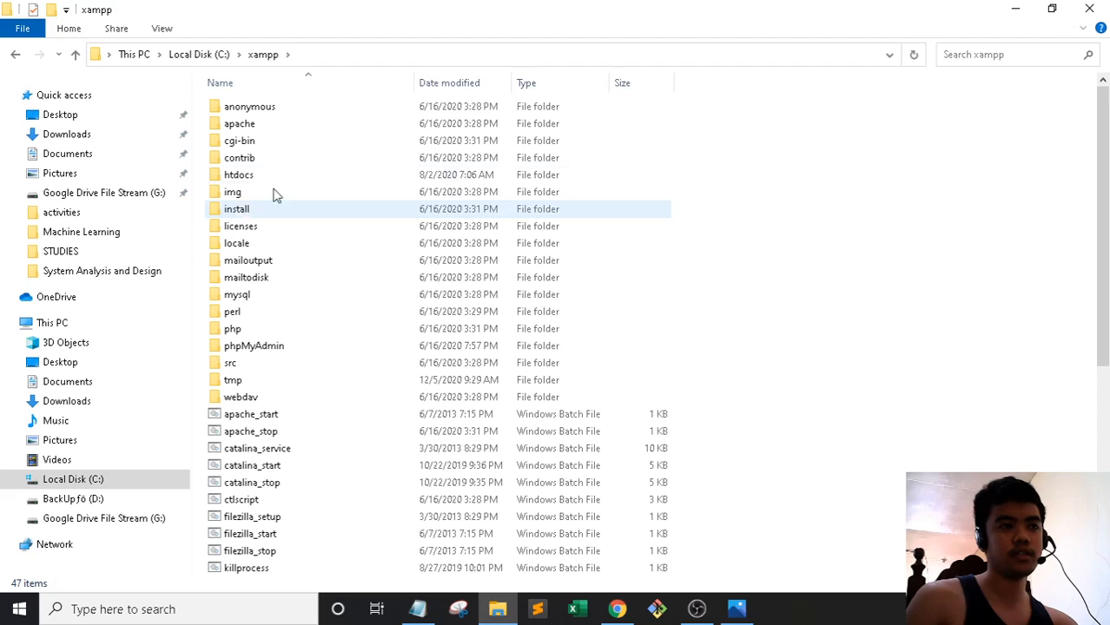
pyautogui.hotkey('alt', 'Left')
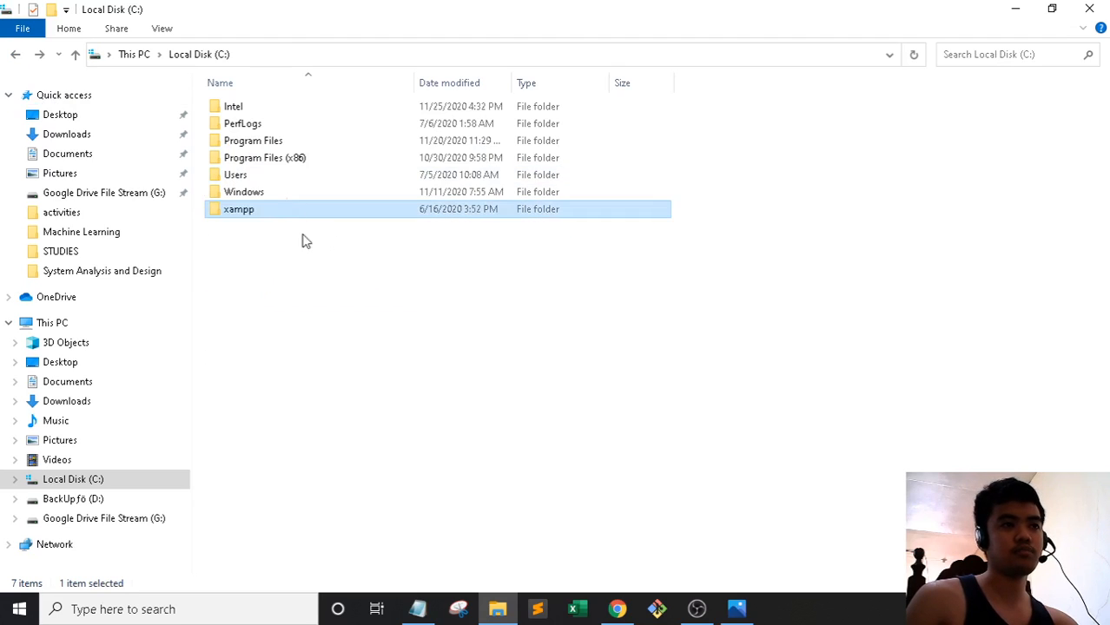
pyautogui.doubleClick(250, 208)
pyautogui.doubleClick(258, 177)
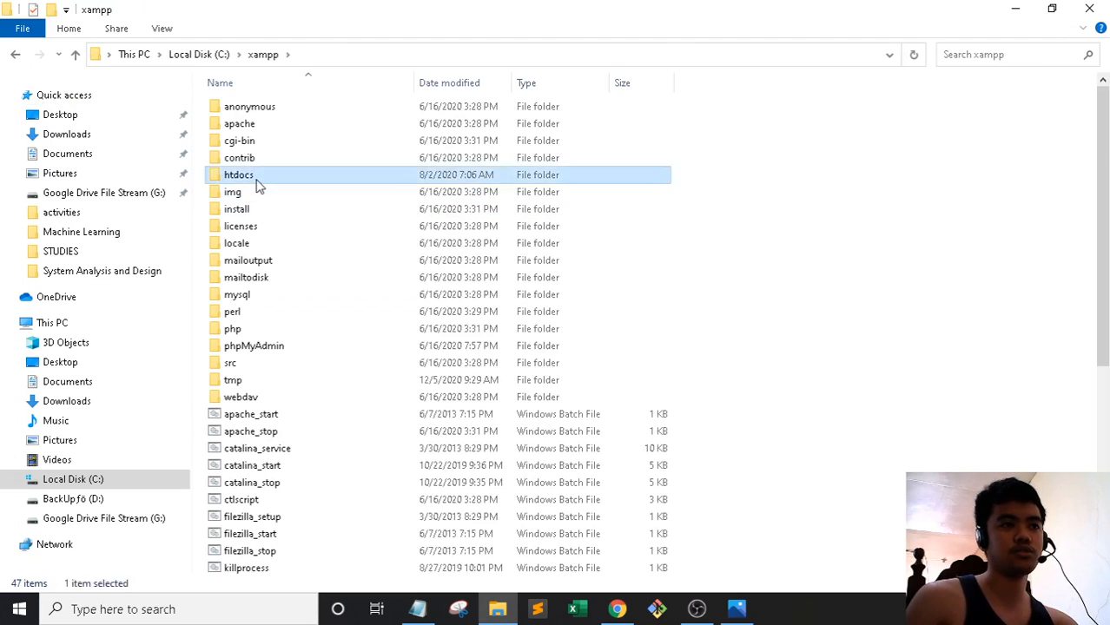
pyautogui.doubleClick(258, 141)
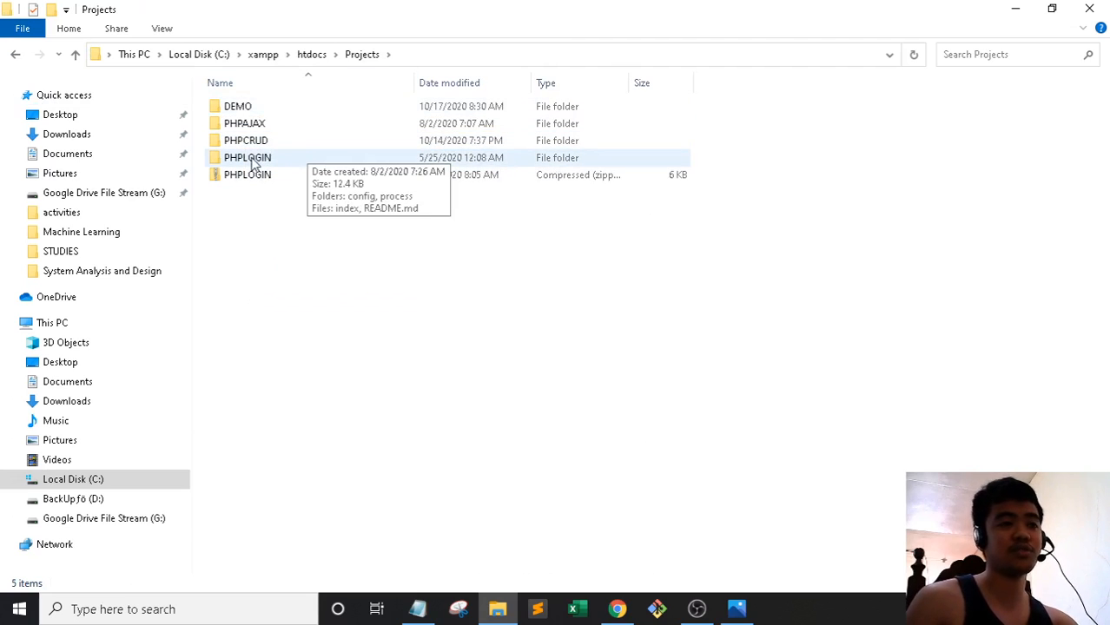
pyautogui.click(266, 184)
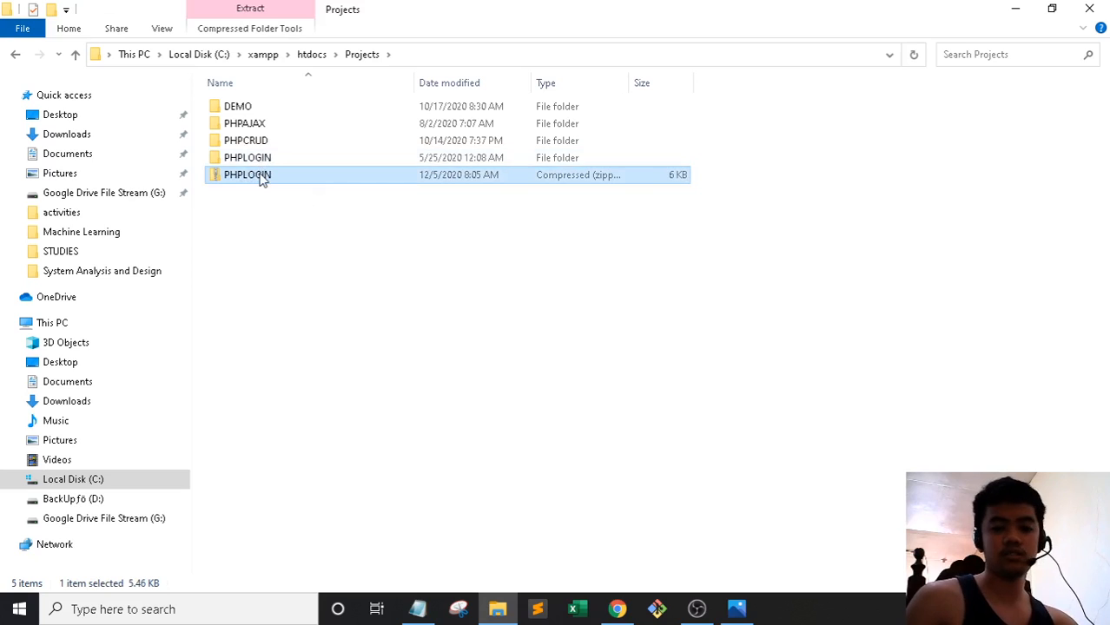
pyautogui.press('Delete')
# Compress the PHPLOGIN folder into a new zipped folder with the default name
pyautogui.click(264, 160)
pyautogui.rightClick(264, 159)
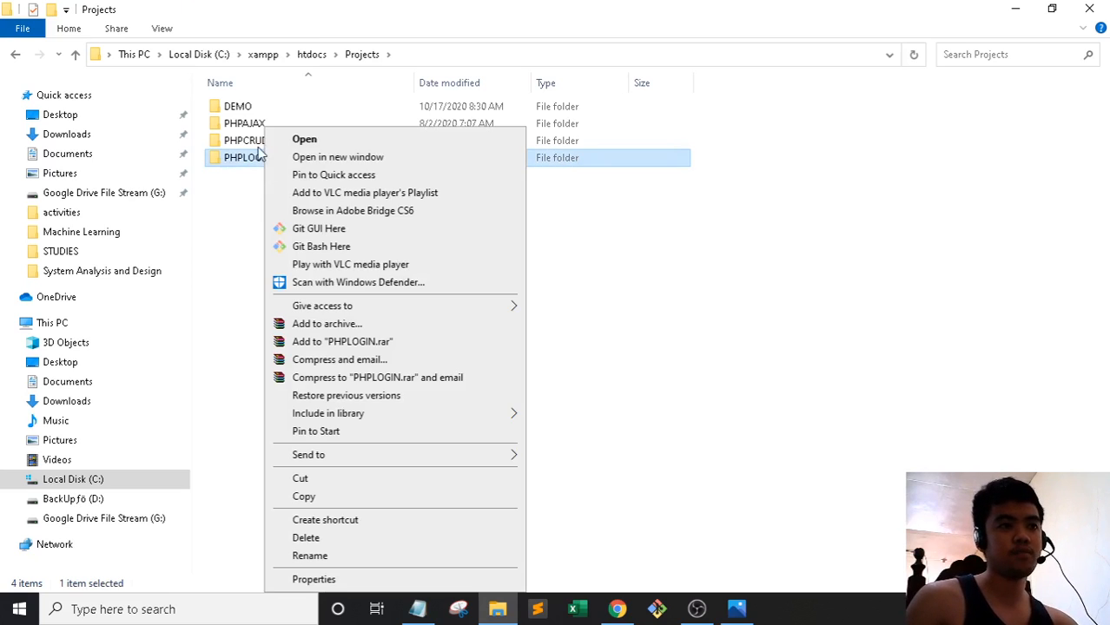
pyautogui.moveTo(365, 456)
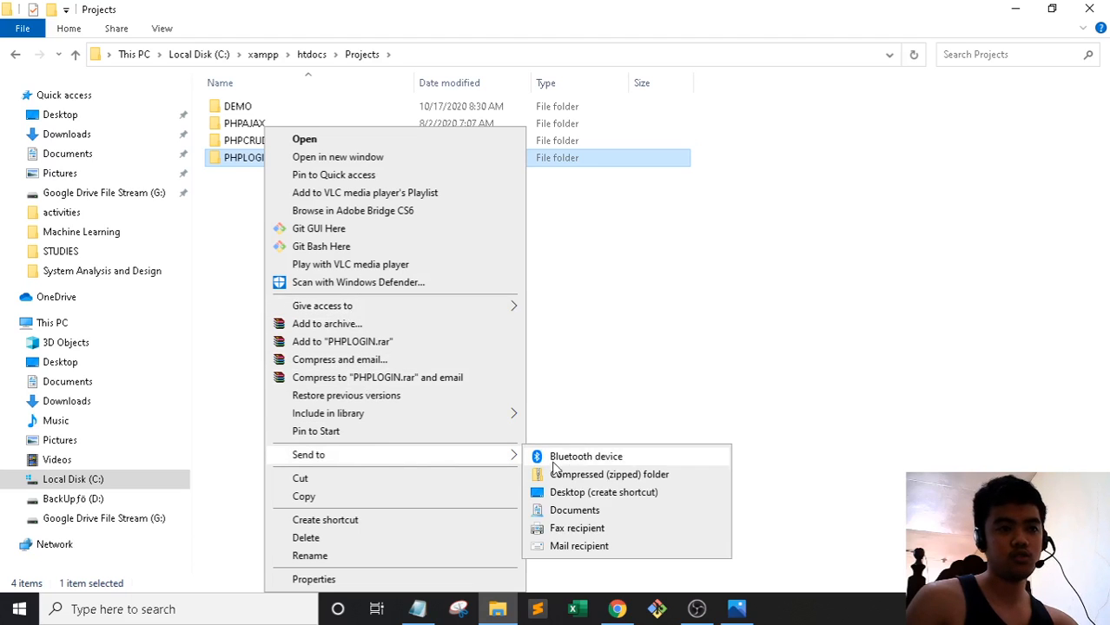
pyautogui.click(596, 478)
pyautogui.press('Return')
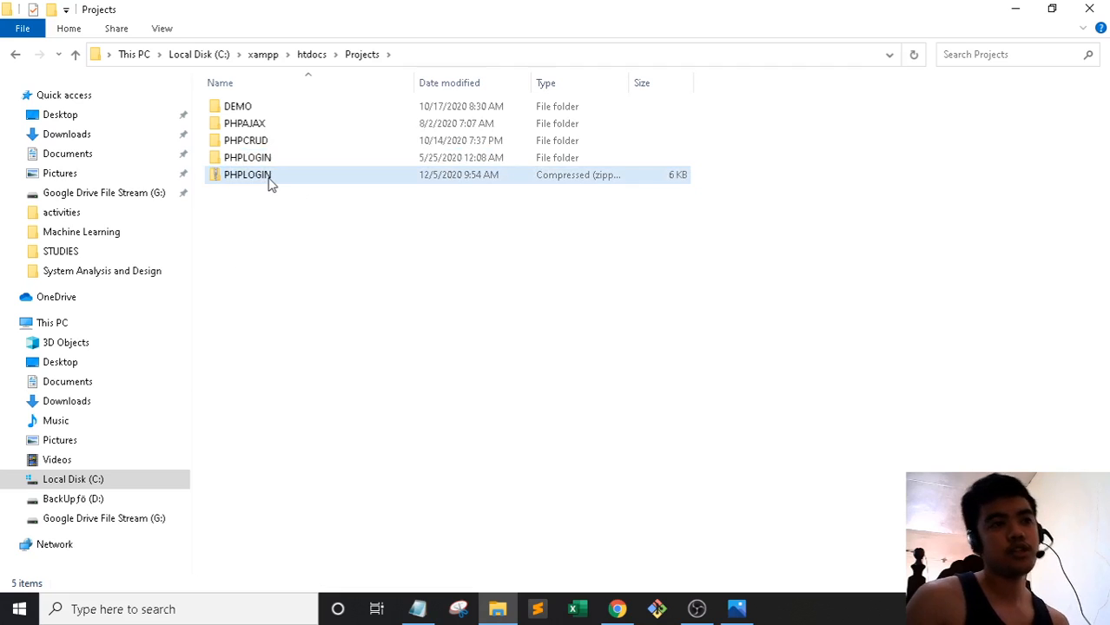
pyautogui.click(616, 609)
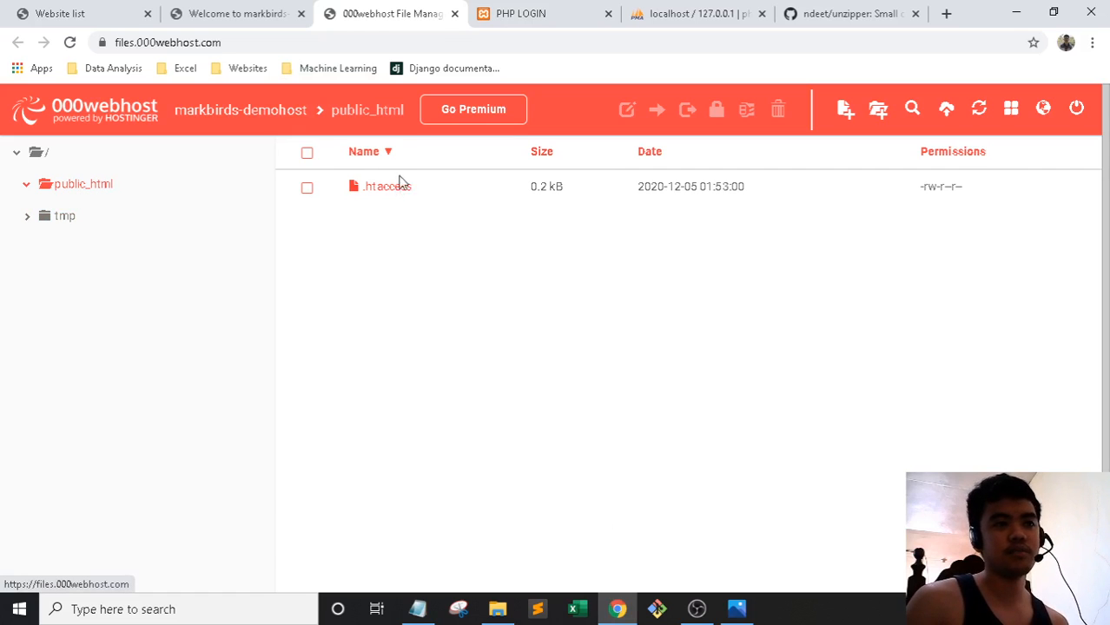
# Upload C:\xampp\htdocs\Projects\PHPLOGIN.zip (5.5 kB) into the site's public_html folder
pyautogui.click(946, 114)
pyautogui.click(569, 220)
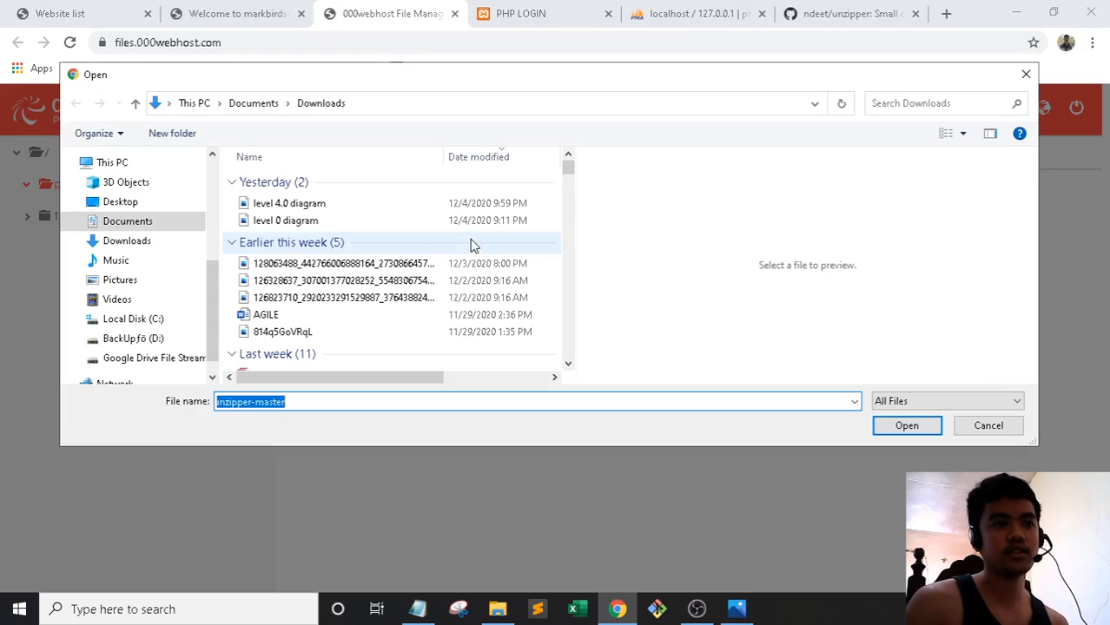
pyautogui.click(165, 322)
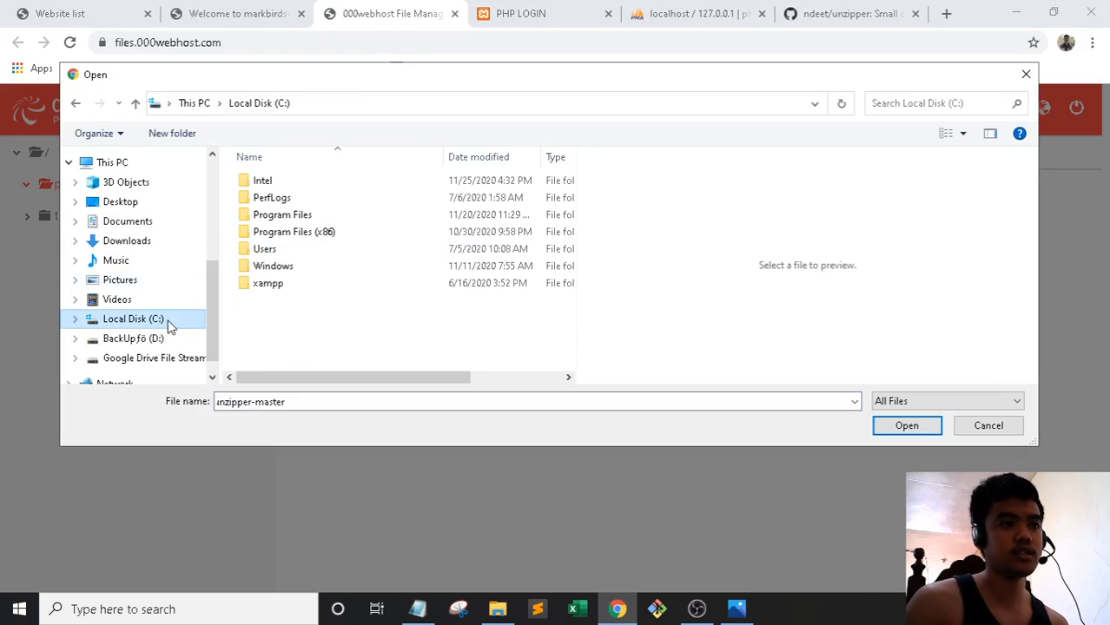
pyautogui.doubleClick(276, 285)
pyautogui.doubleClick(287, 249)
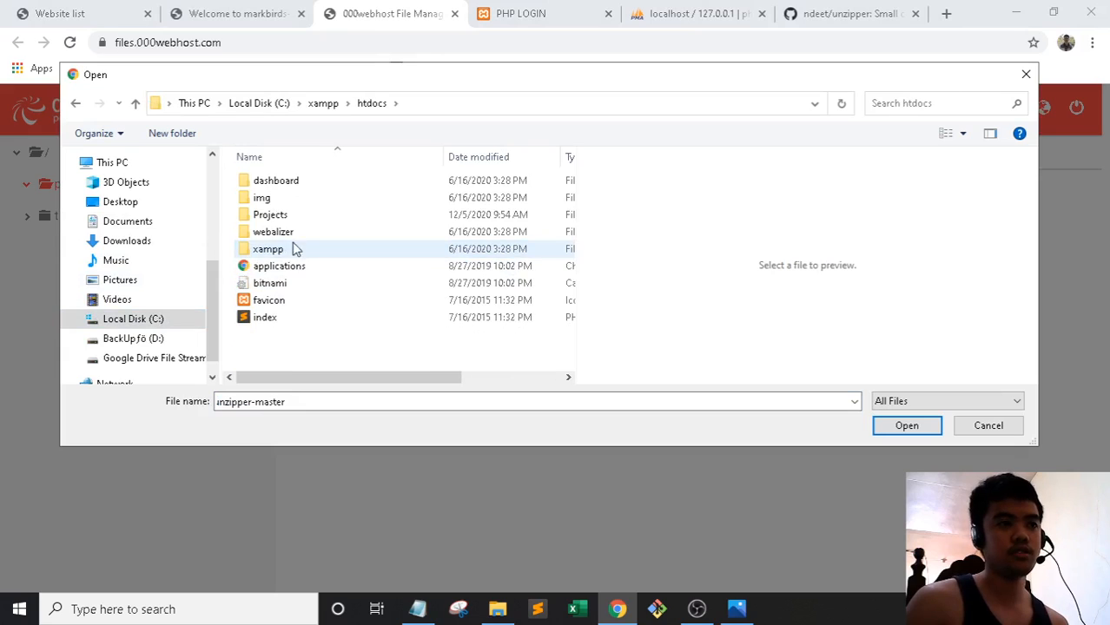
pyautogui.doubleClick(286, 216)
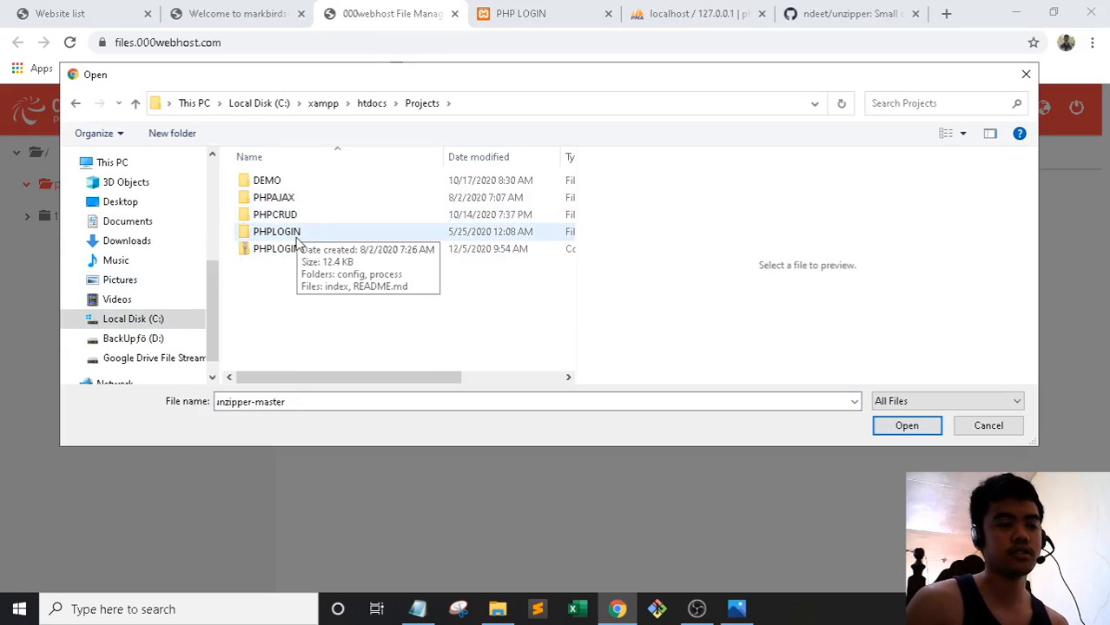
pyautogui.click(287, 249)
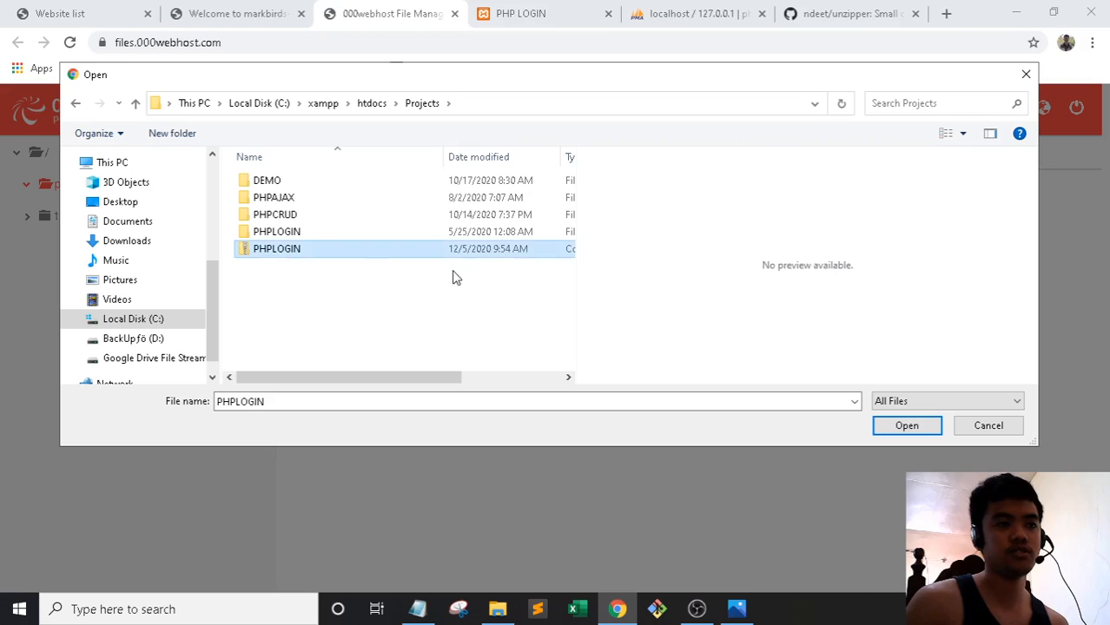
pyautogui.click(899, 427)
pyautogui.click(750, 377)
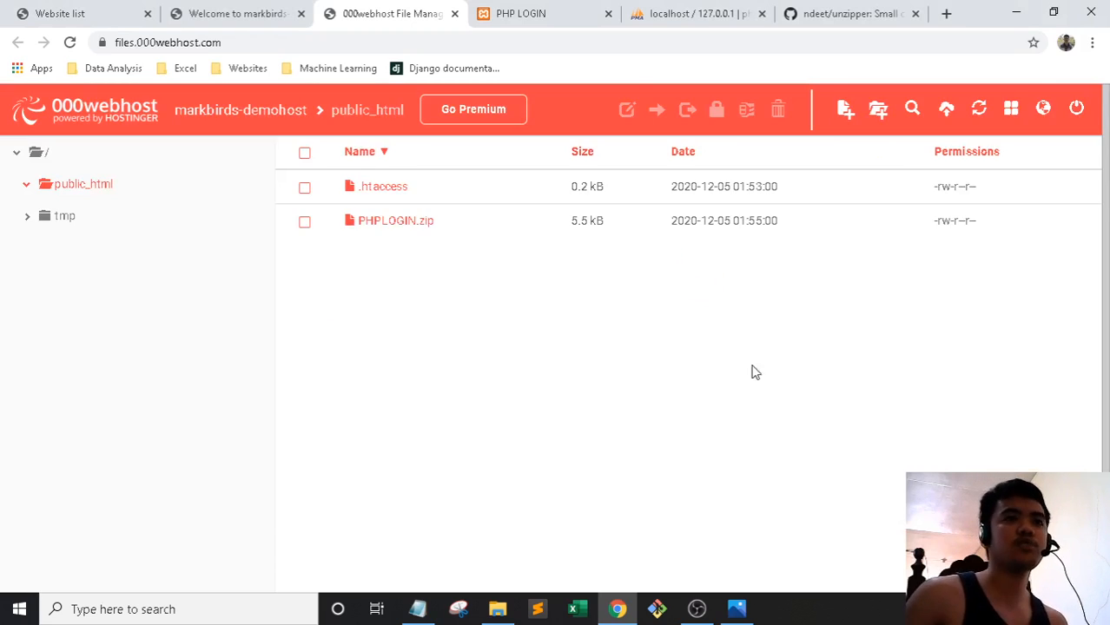
pyautogui.click(546, 8)
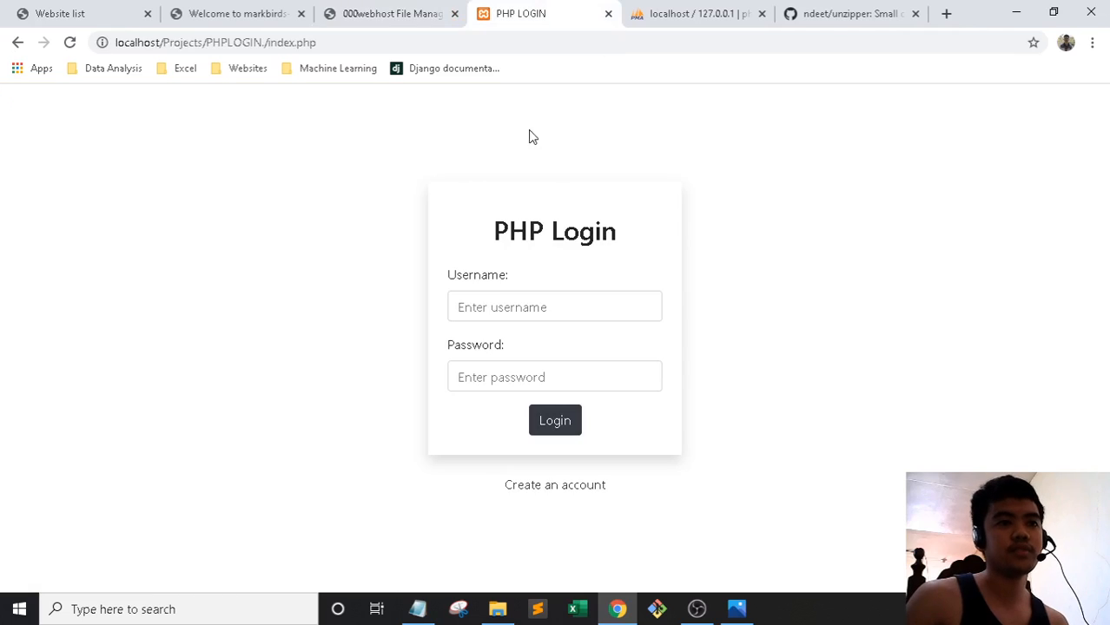
# Reload the localhost login page and sign in with a saved account, correcting the password
pyautogui.click(359, 47)
pyautogui.press('Return')
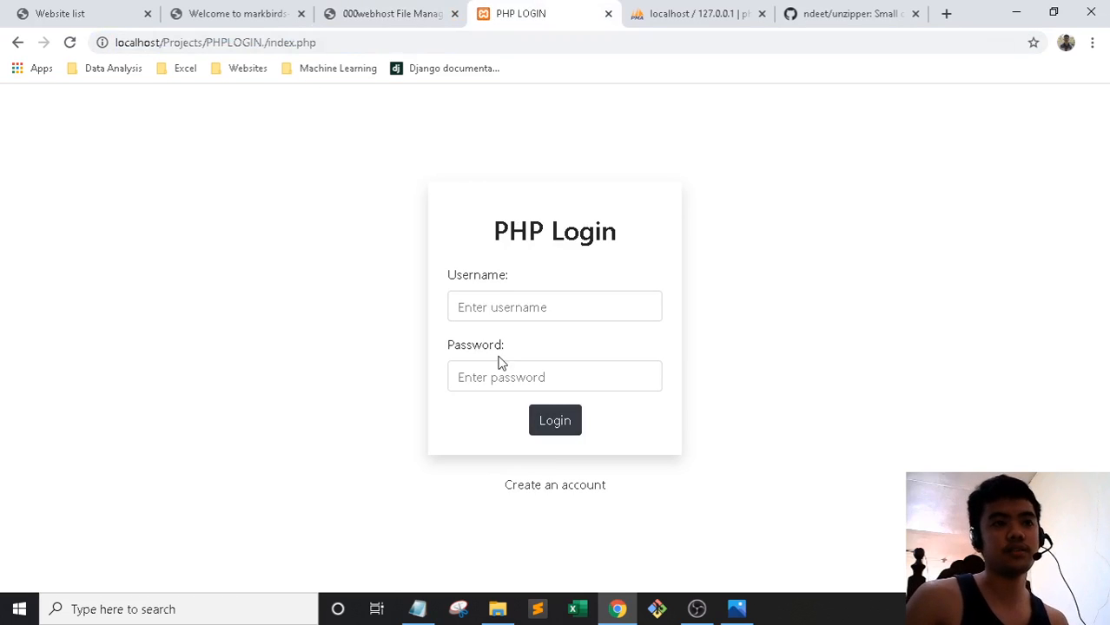
pyautogui.click(513, 300)
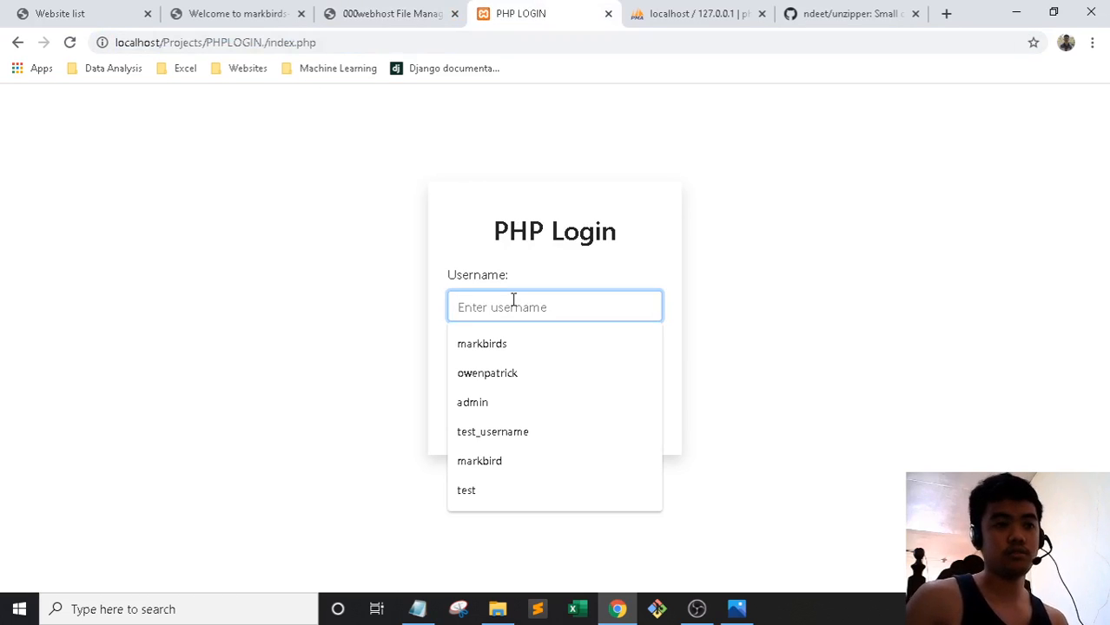
pyautogui.click(515, 345)
pyautogui.click(521, 369)
pyautogui.write('1234')
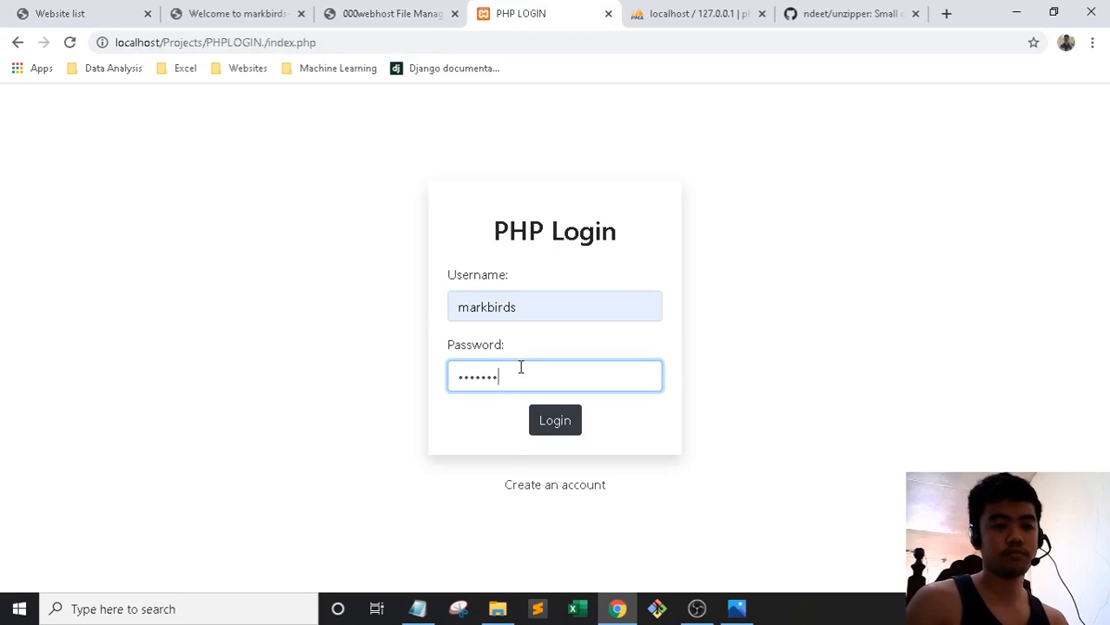
pyautogui.click(545, 417)
pyautogui.write('12345')
pyautogui.press('Return')
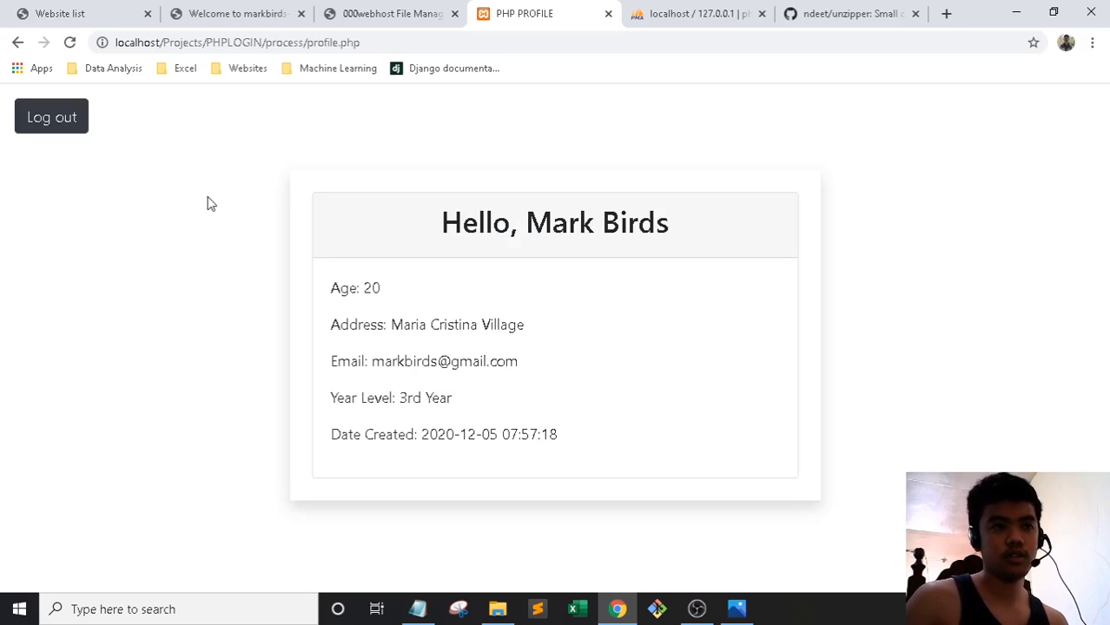
# Log out from the profile, view the Create an account form, and go back to login
pyautogui.click(82, 122)
pyautogui.click(557, 485)
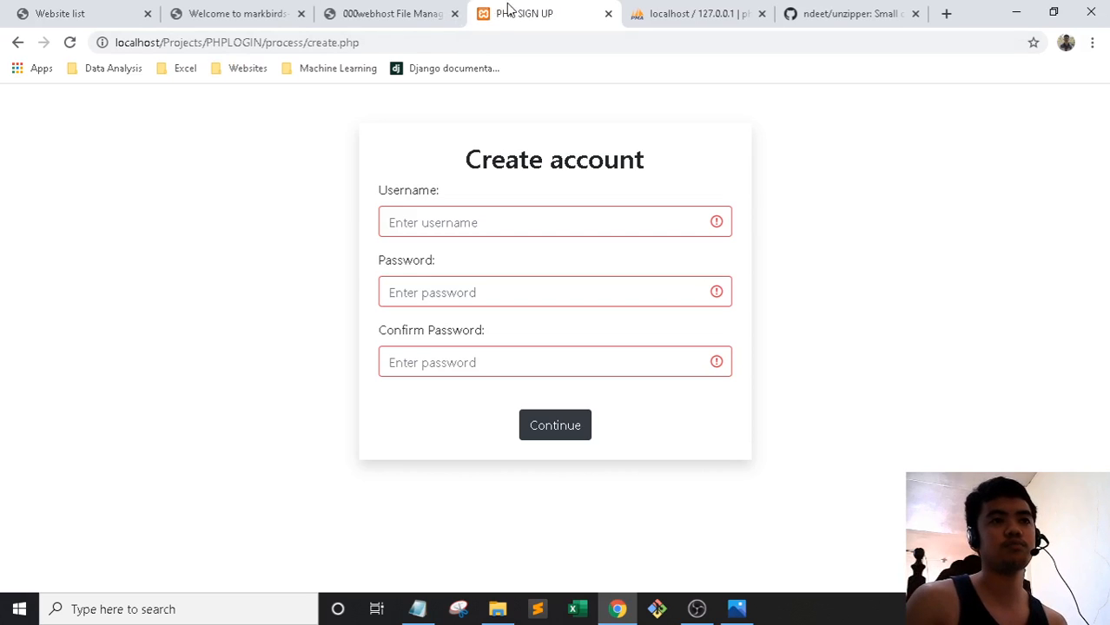
pyautogui.click(18, 42)
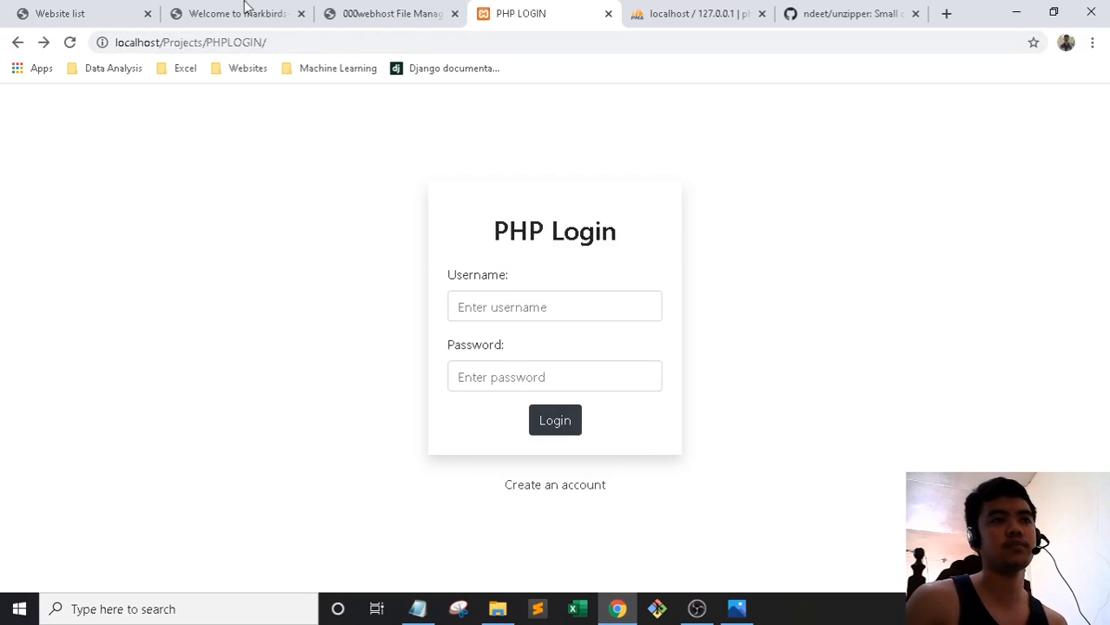
pyautogui.click(347, 9)
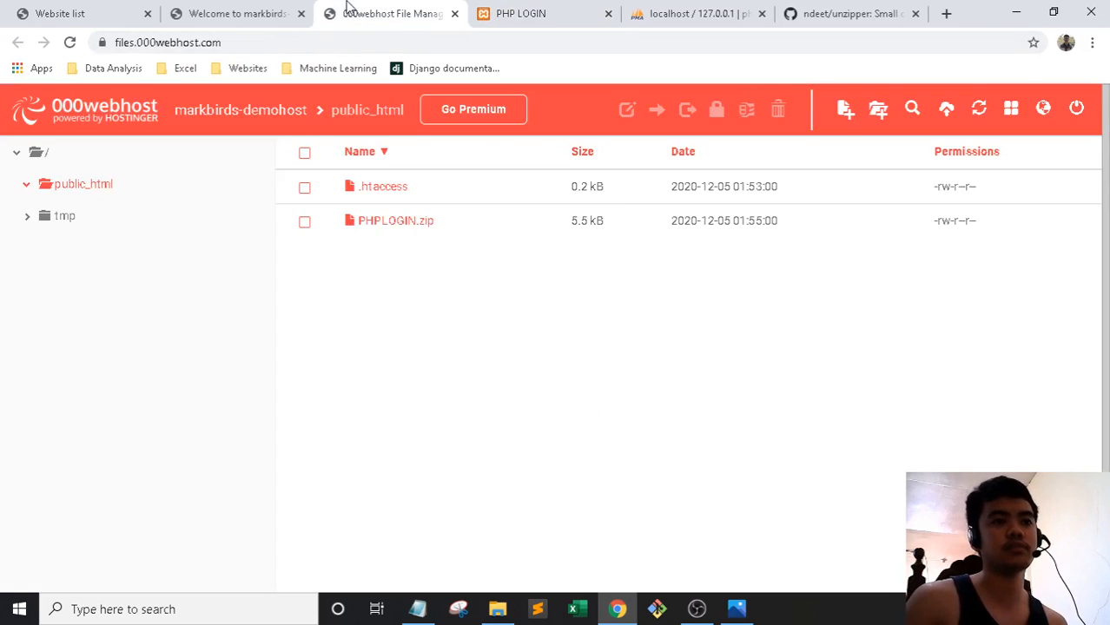
# Try extracting PHPLOGIN.zip into a PHPLOGIN folder, dismissing the dialog after it errors
pyautogui.click(414, 226)
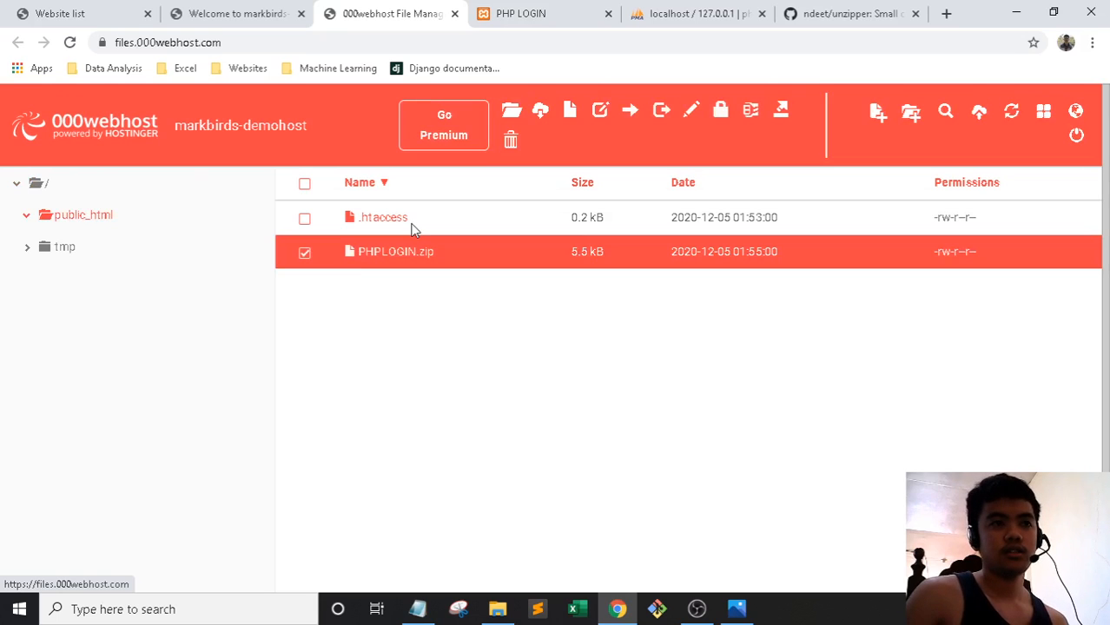
pyautogui.click(780, 110)
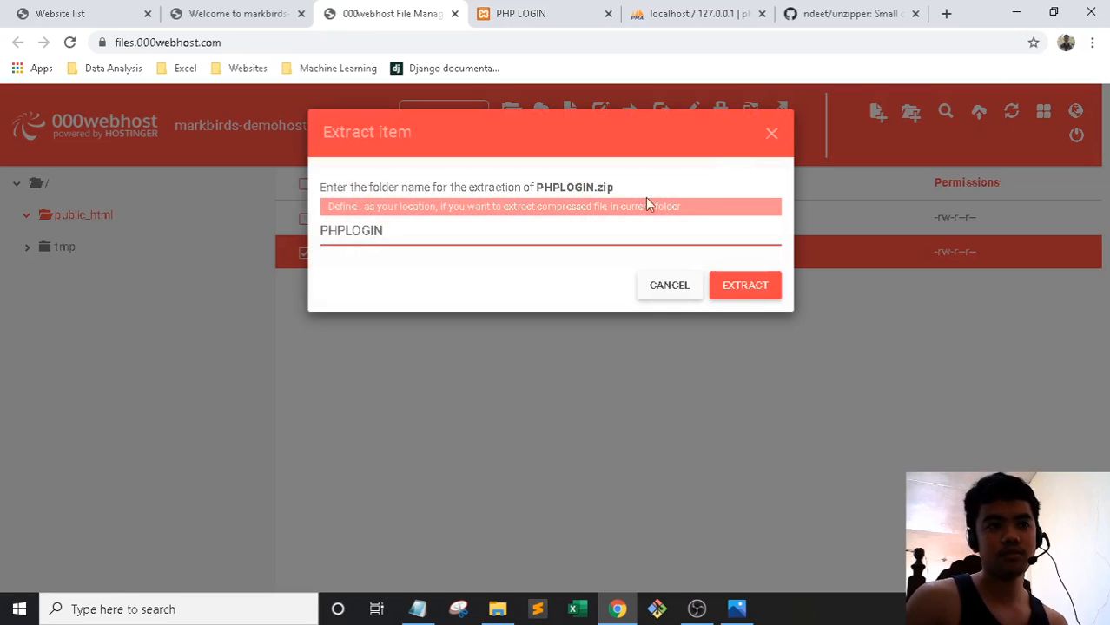
pyautogui.click(734, 287)
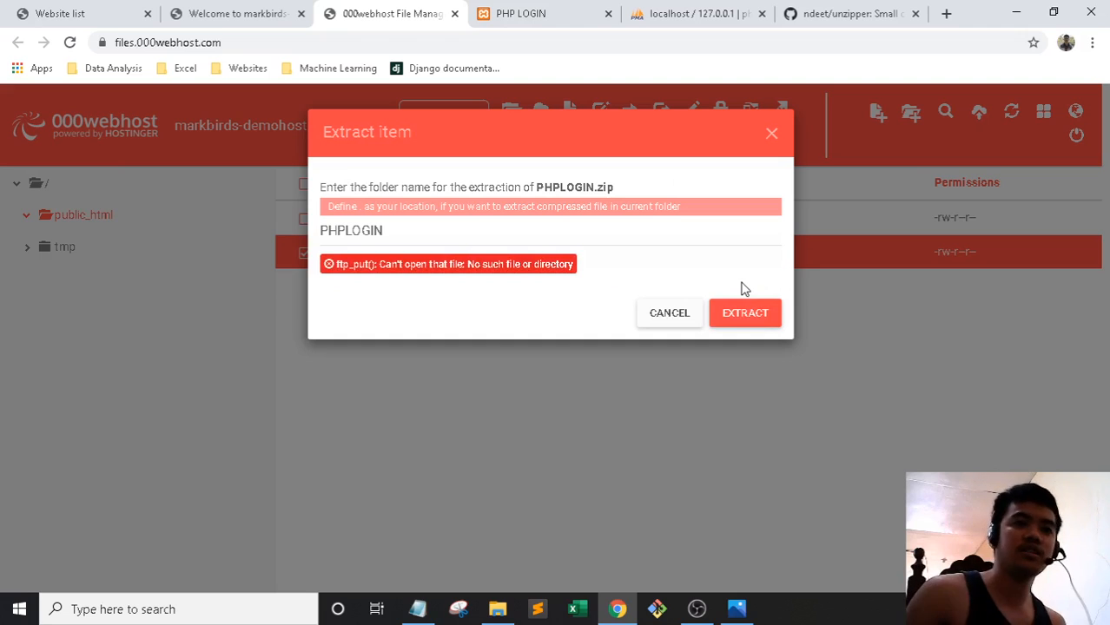
pyautogui.click(770, 135)
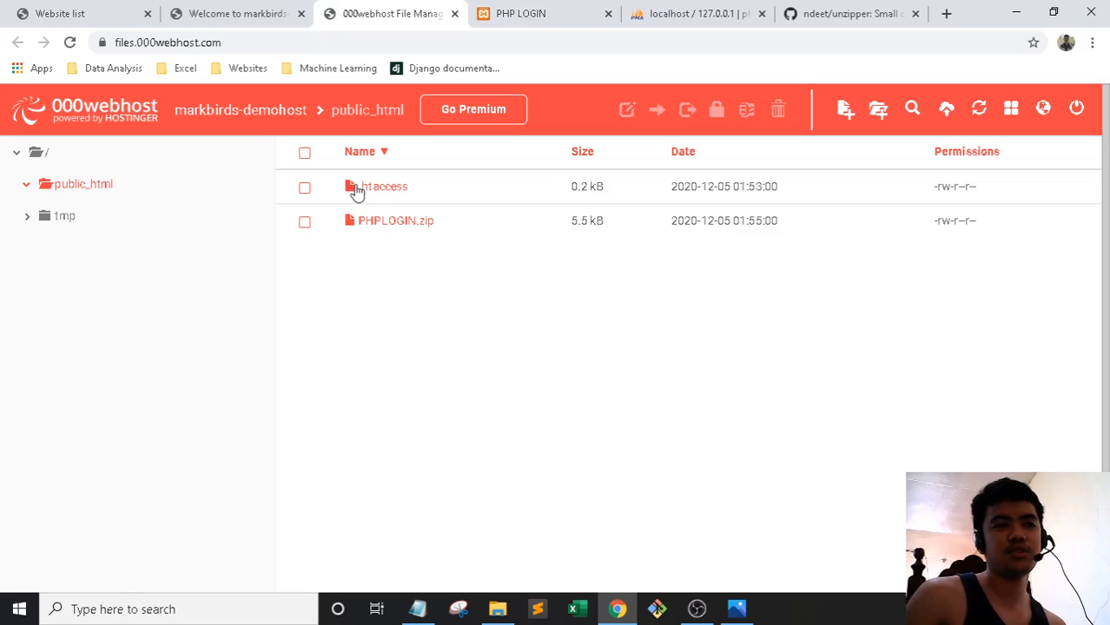
# Reload the file manager and inspect the extracted PHPLOGIN folder inside public_html
pyautogui.click(256, 45)
pyautogui.press('Return')
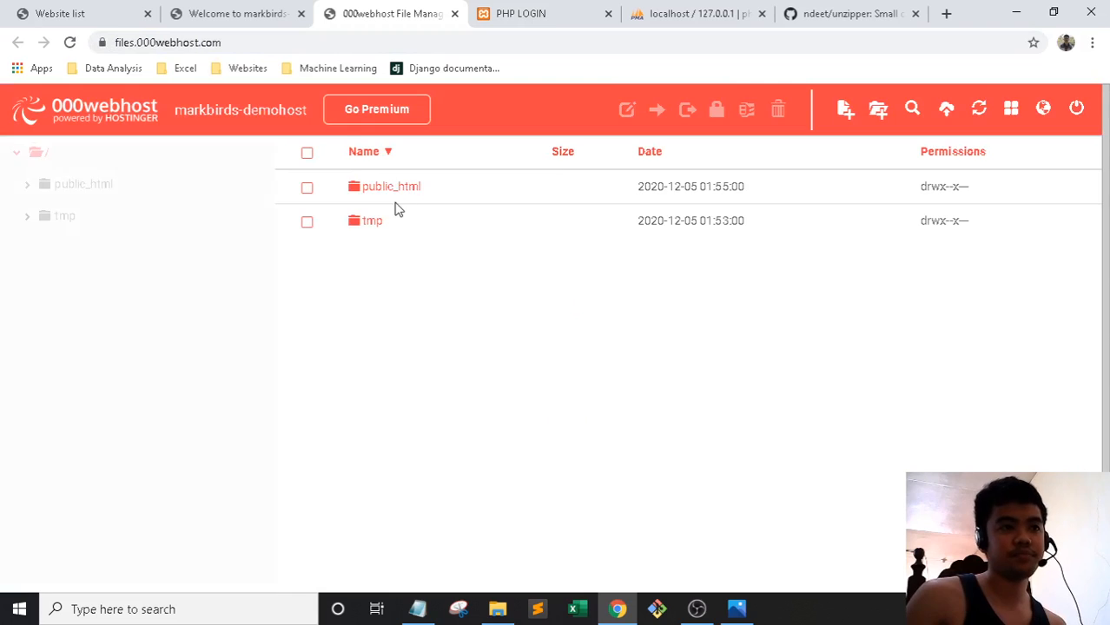
pyautogui.doubleClick(384, 189)
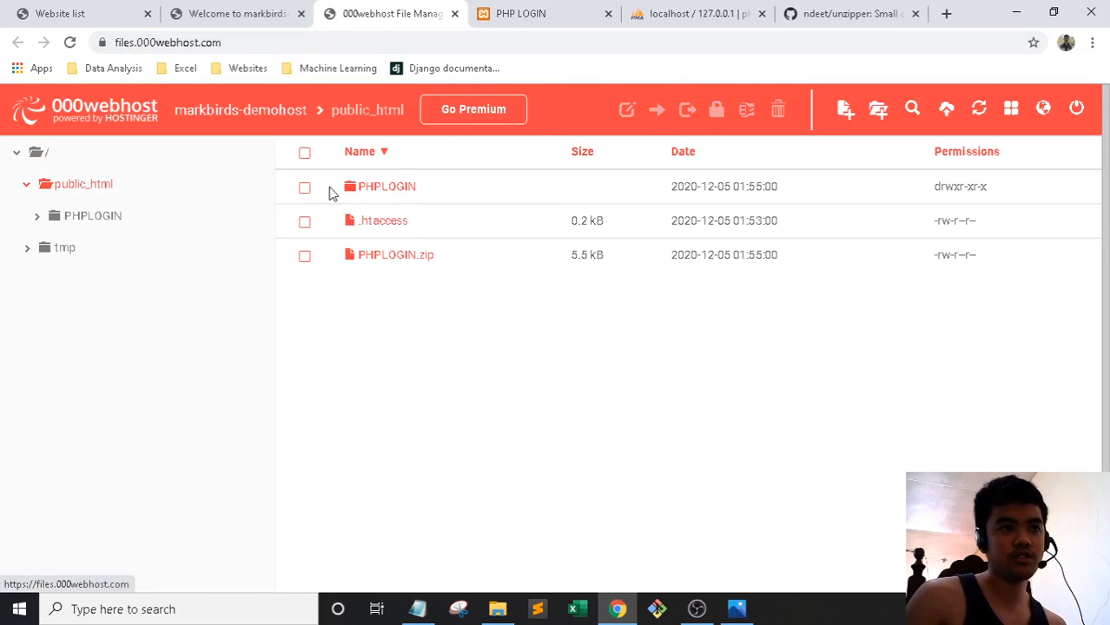
pyautogui.doubleClick(390, 189)
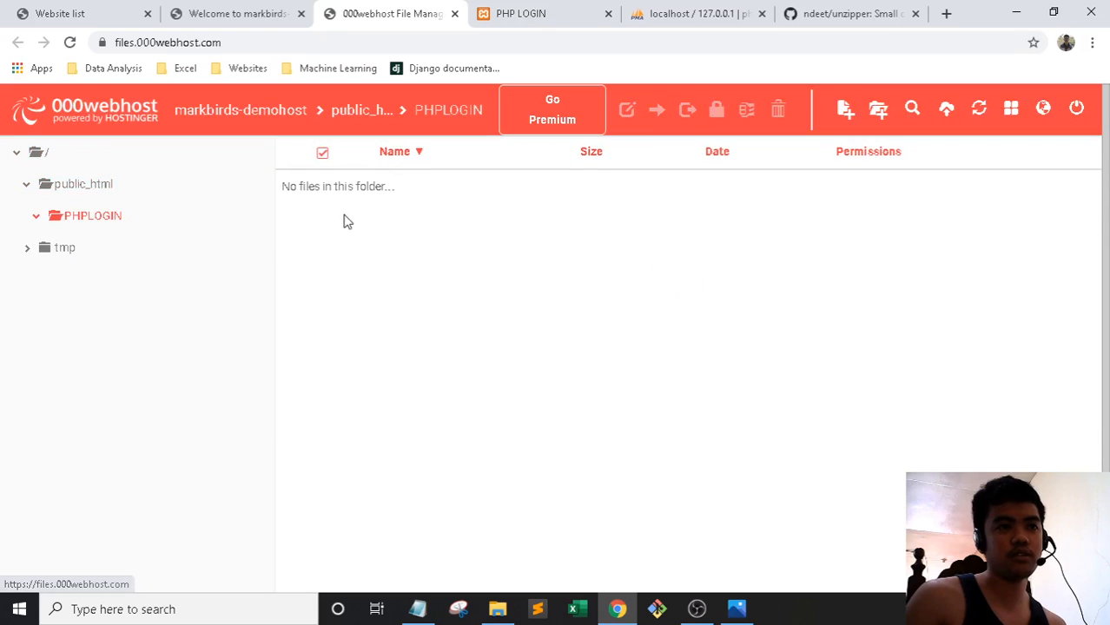
# Delete the PHPLOGIN folder from public_html, confirming in the dialog
pyautogui.click(107, 194)
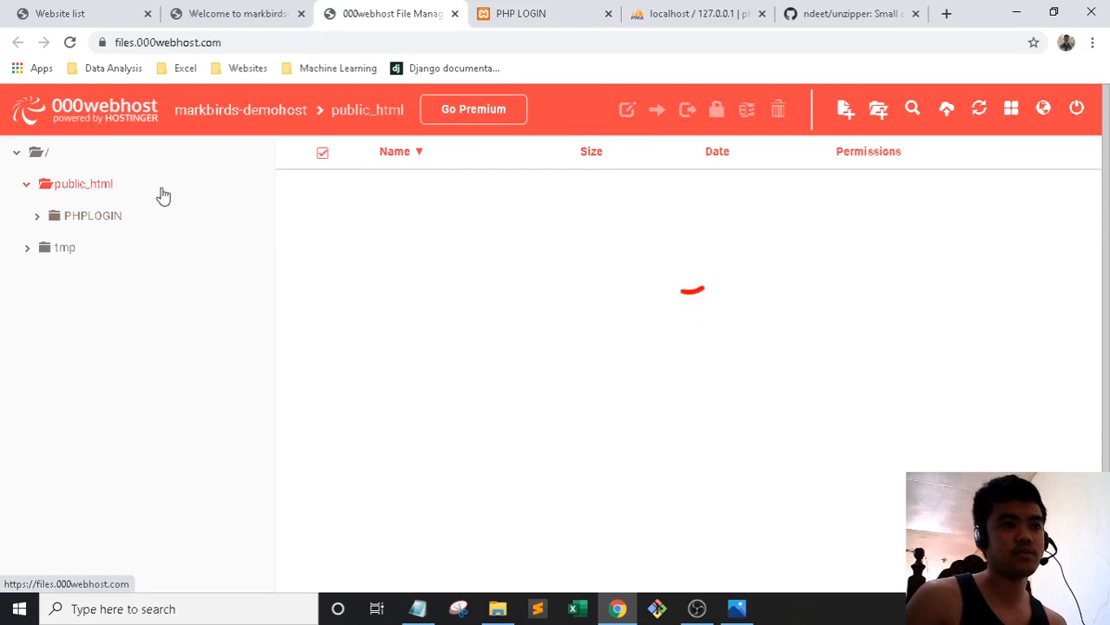
pyautogui.click(305, 188)
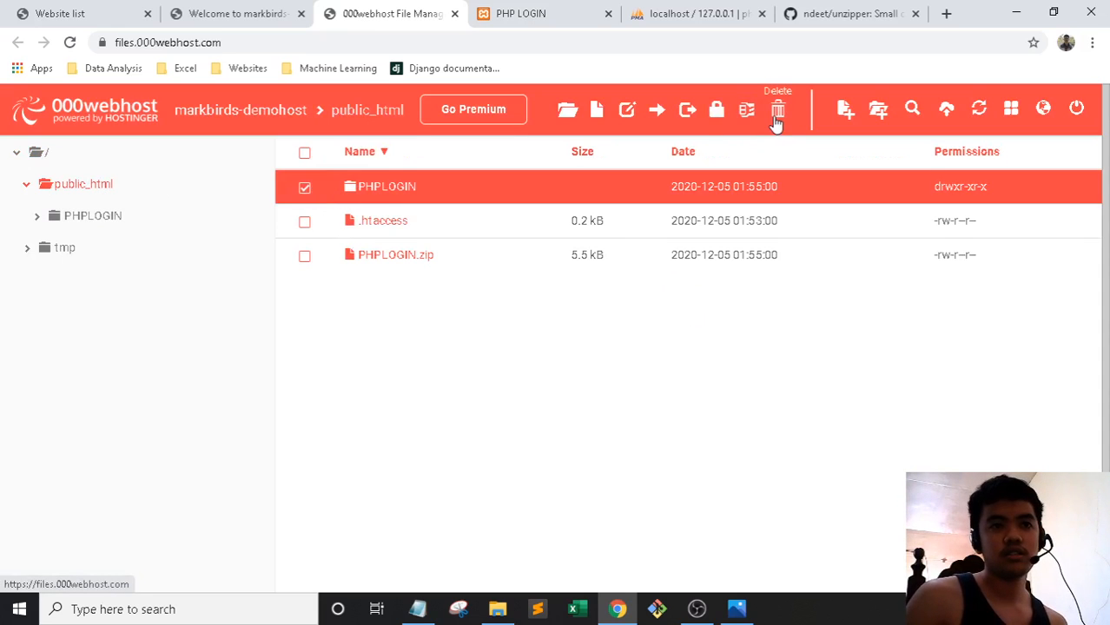
pyautogui.click(777, 123)
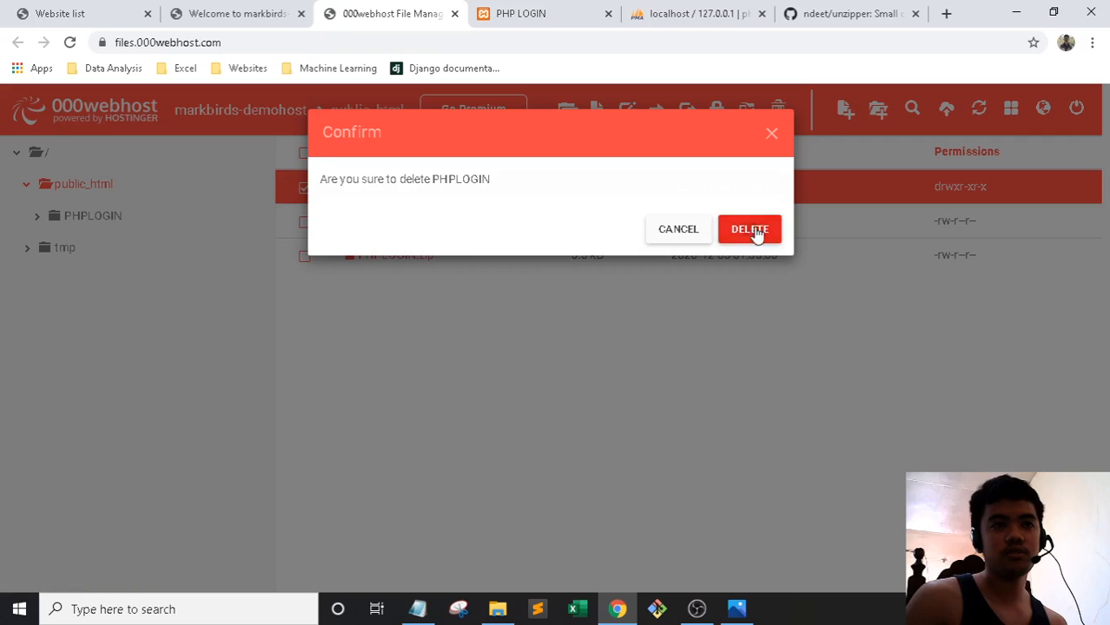
pyautogui.click(756, 233)
# Check the ndeet/unzipper GitHub page against the repository link saved in the notes
pyautogui.click(829, 13)
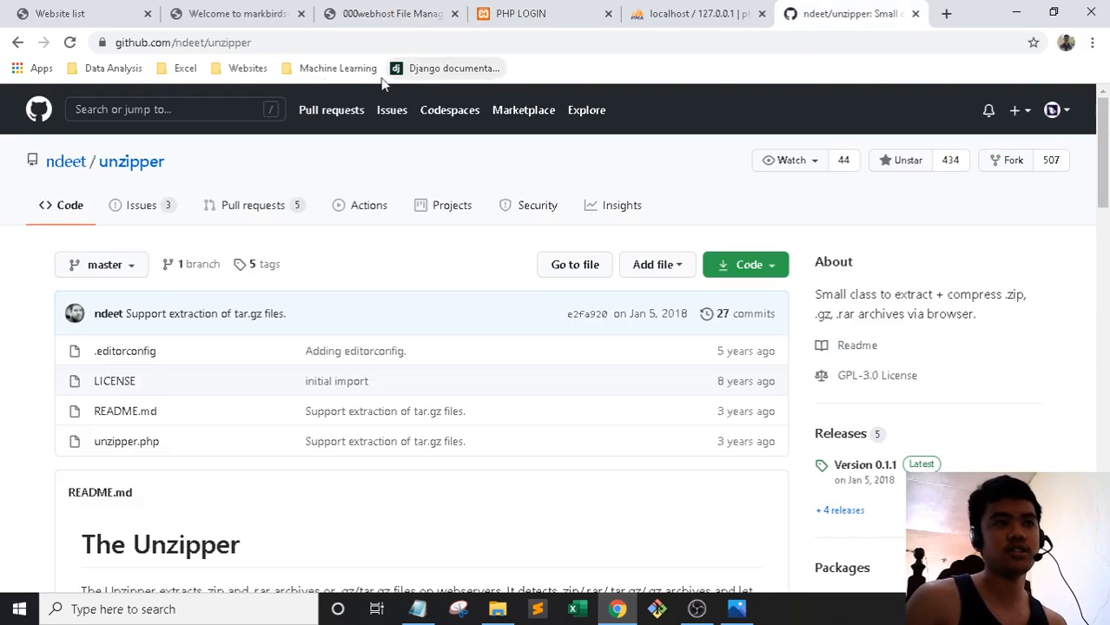
pyautogui.scroll(-3, 523, 212)
pyautogui.scroll(3, 469, 217)
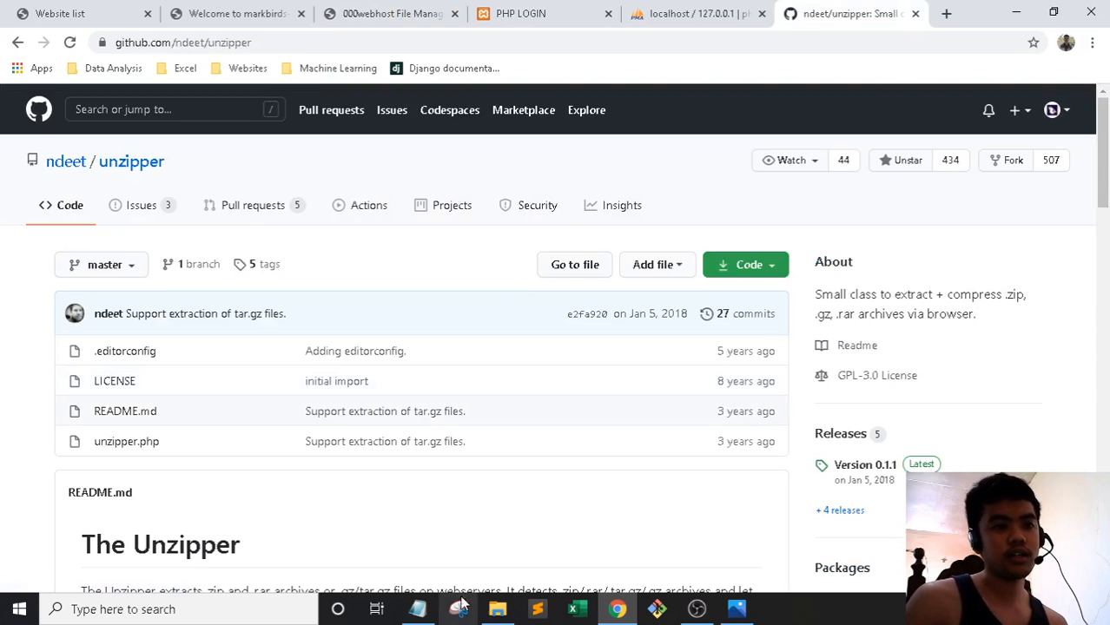
pyautogui.click(417, 609)
pyautogui.moveTo(660, 235); pyautogui.dragTo(391, 235)
pyautogui.click(836, 10)
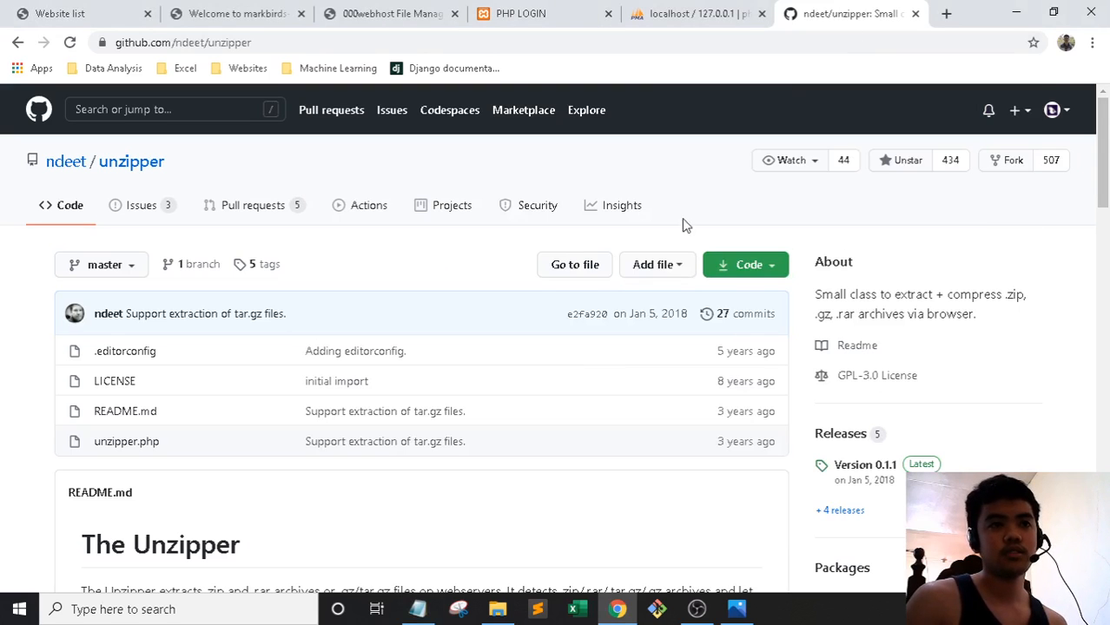
# Download the repository as unzipper-master.zip via Code > Download ZIP
pyautogui.click(748, 268)
pyautogui.click(587, 518)
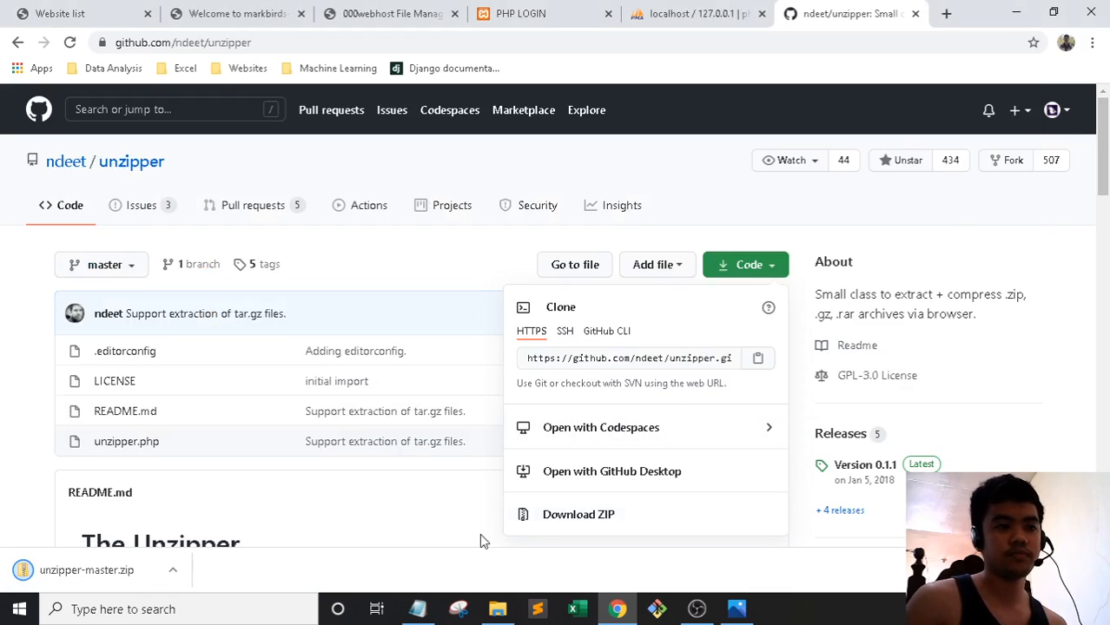
pyautogui.click(497, 609)
# Extract All on unzipper-master.zip in the Downloads folder
pyautogui.click(63, 135)
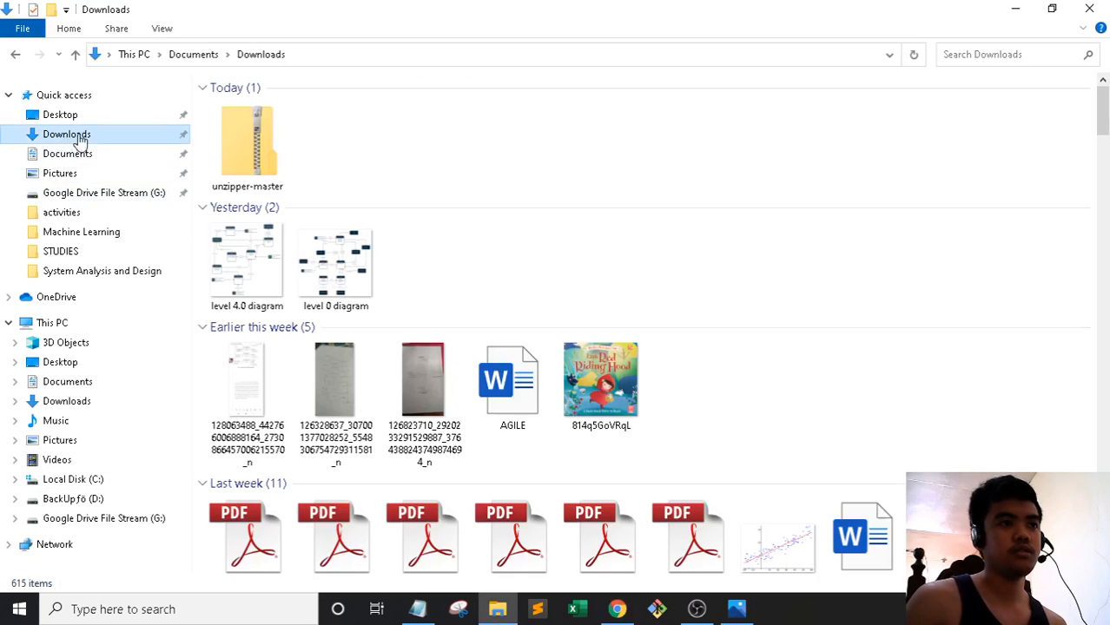
pyautogui.click(261, 156)
pyautogui.rightClick(272, 161)
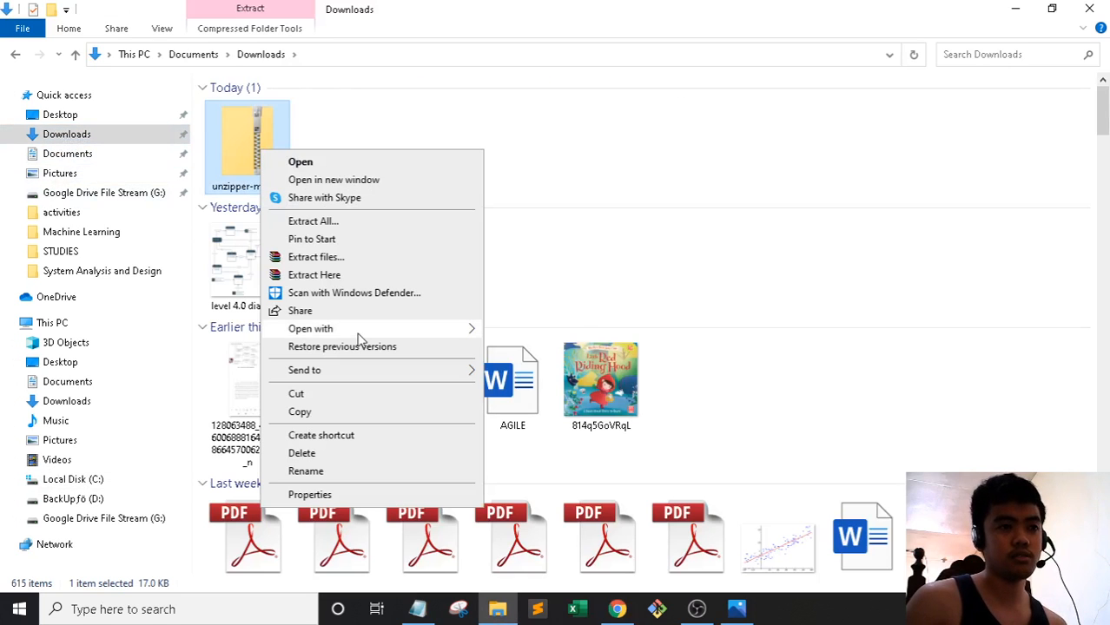
pyautogui.moveTo(355, 373)
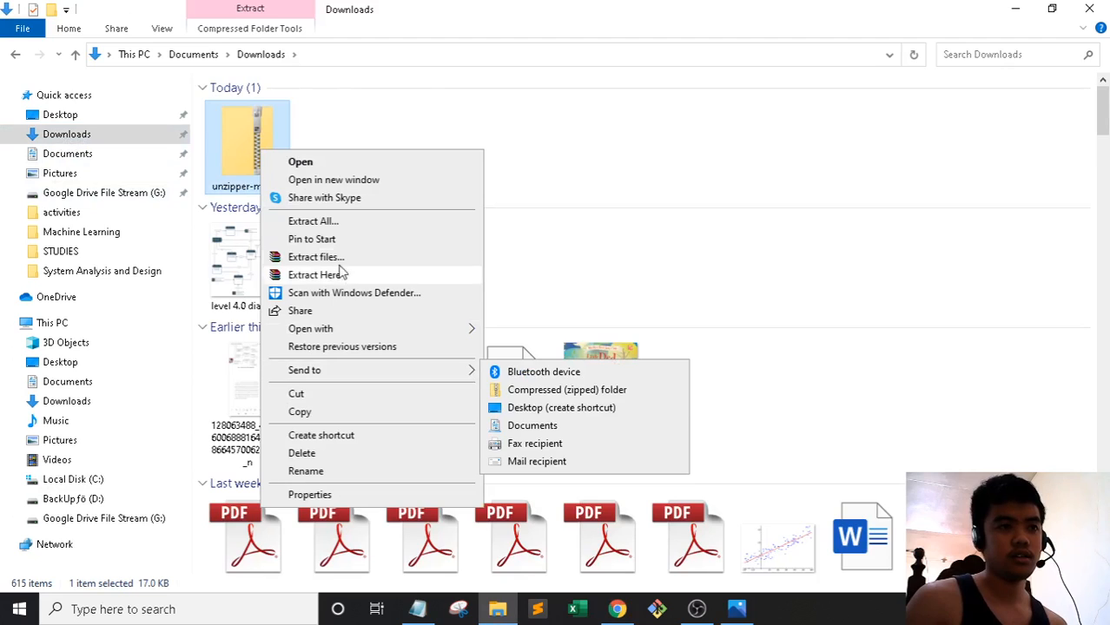
pyautogui.click(312, 221)
pyautogui.click(704, 461)
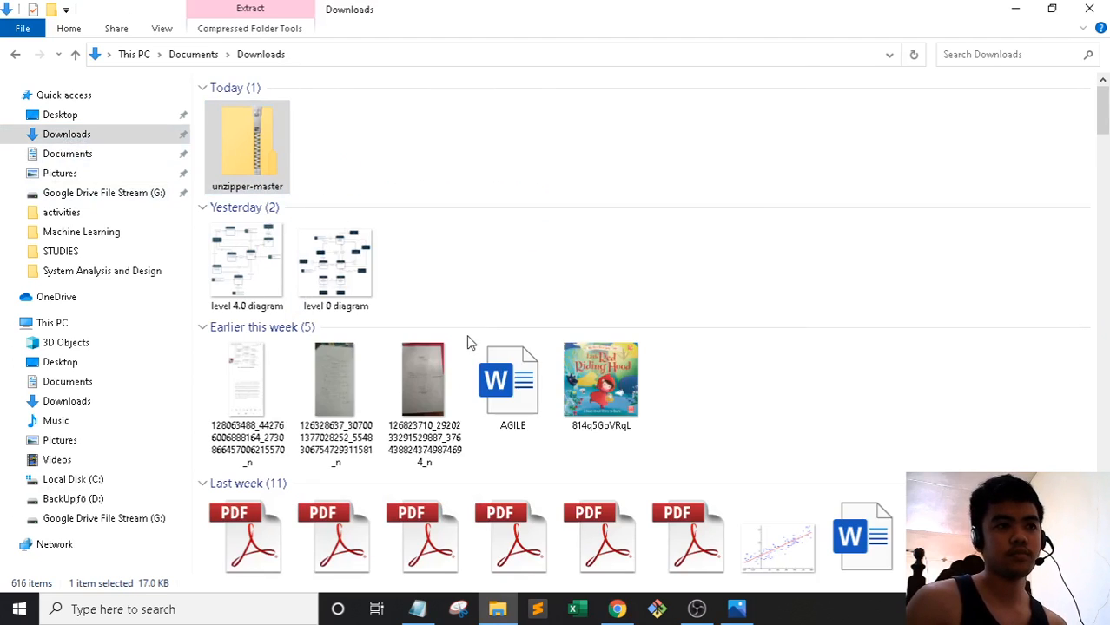
# Open the extracted unzipper-master folder and look through unzipper.php's code
pyautogui.doubleClick(258, 106)
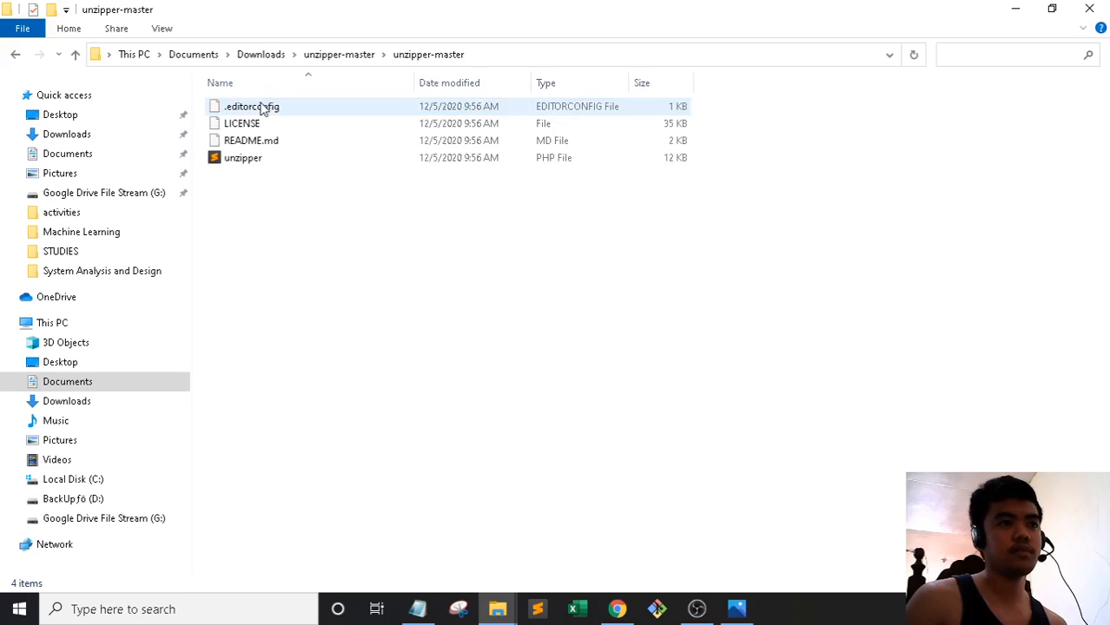
pyautogui.doubleClick(258, 162)
pyautogui.scroll(-20, 404, 200)
pyautogui.scroll(-20, 406, 242)
pyautogui.click(1093, 7)
# Upload unzipper.php from Downloads > unzipper-master > unzipper-master into public_html
pyautogui.click(617, 609)
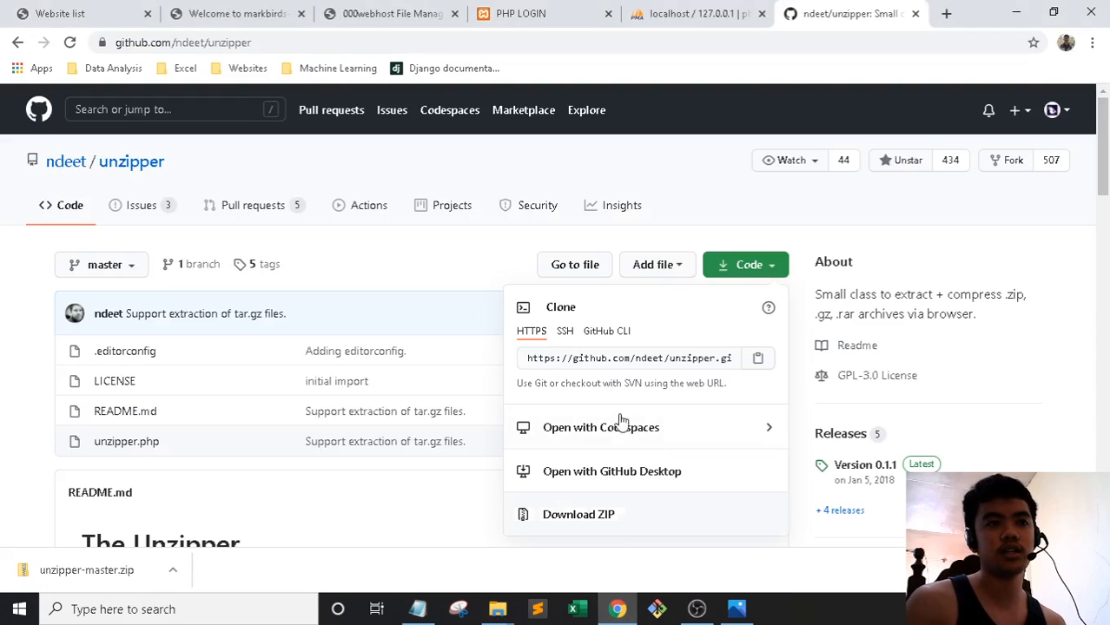
pyautogui.click(387, 13)
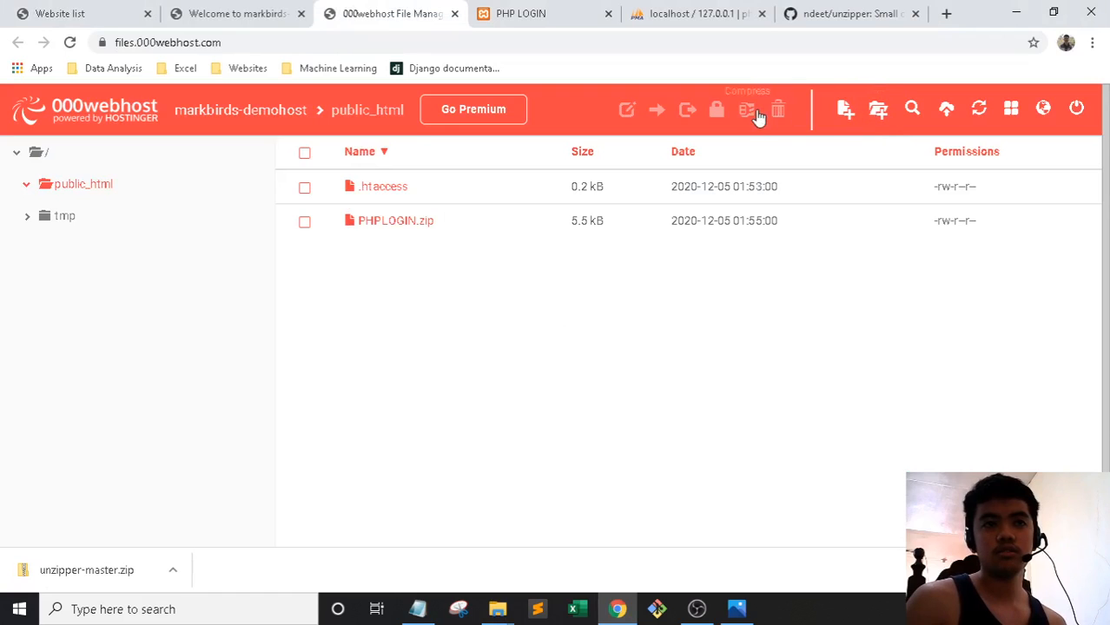
pyautogui.click(946, 109)
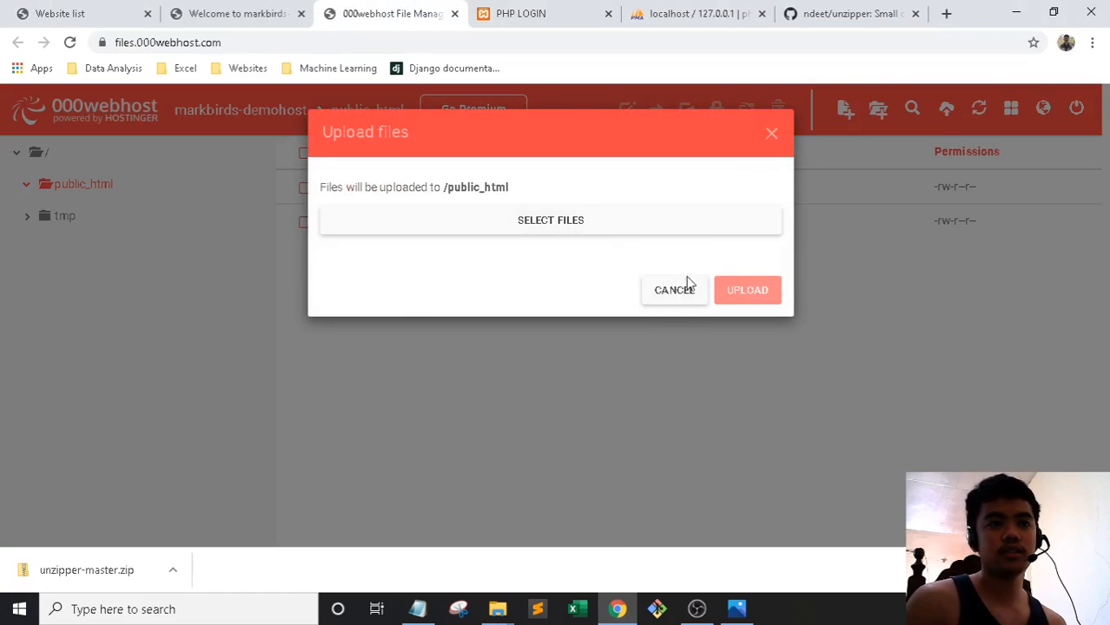
pyautogui.click(579, 221)
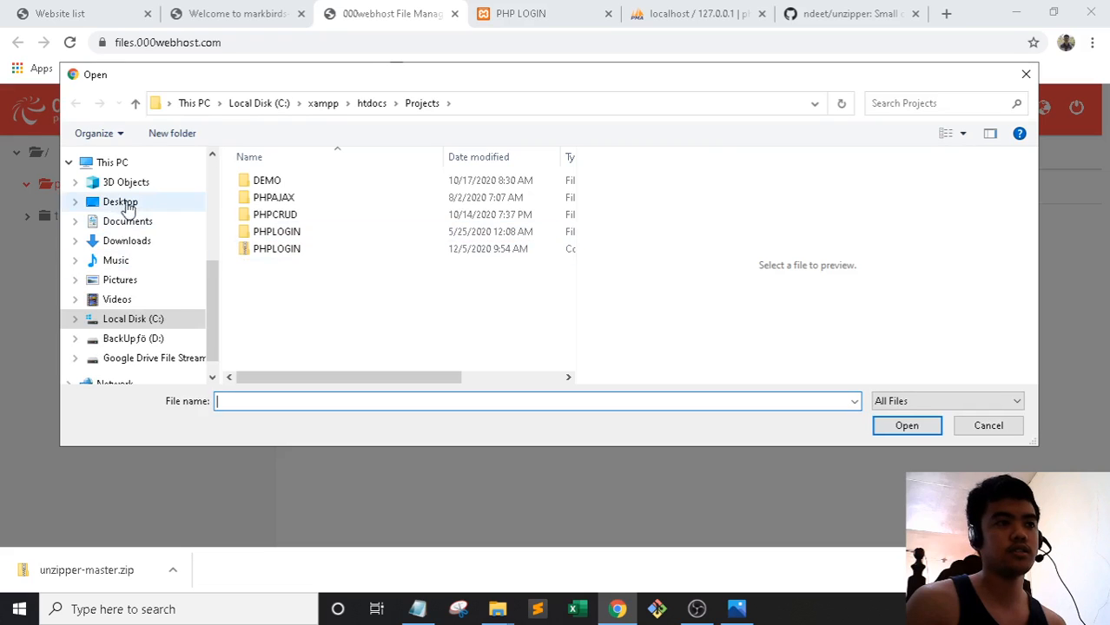
pyautogui.click(127, 241)
pyautogui.doubleClick(391, 218)
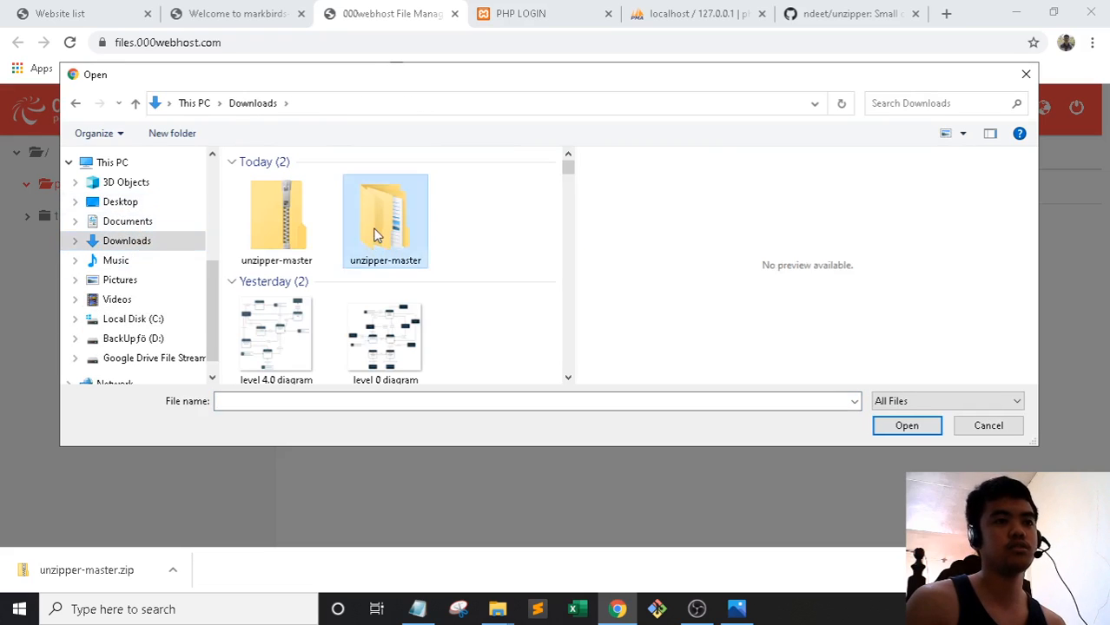
pyautogui.doubleClick(291, 182)
pyautogui.click(273, 233)
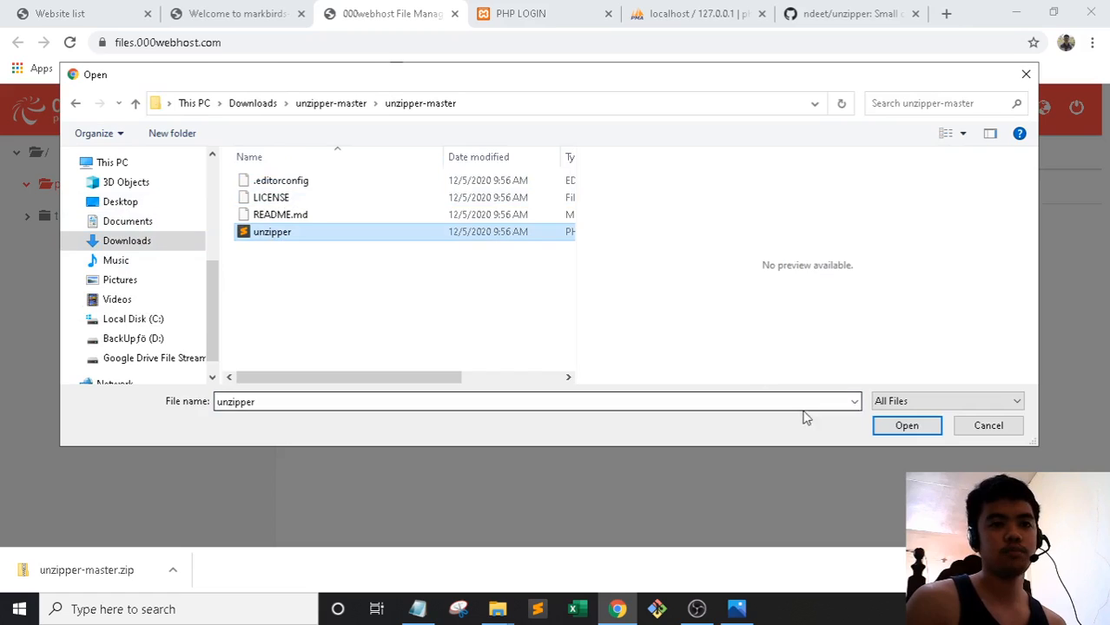
pyautogui.click(886, 431)
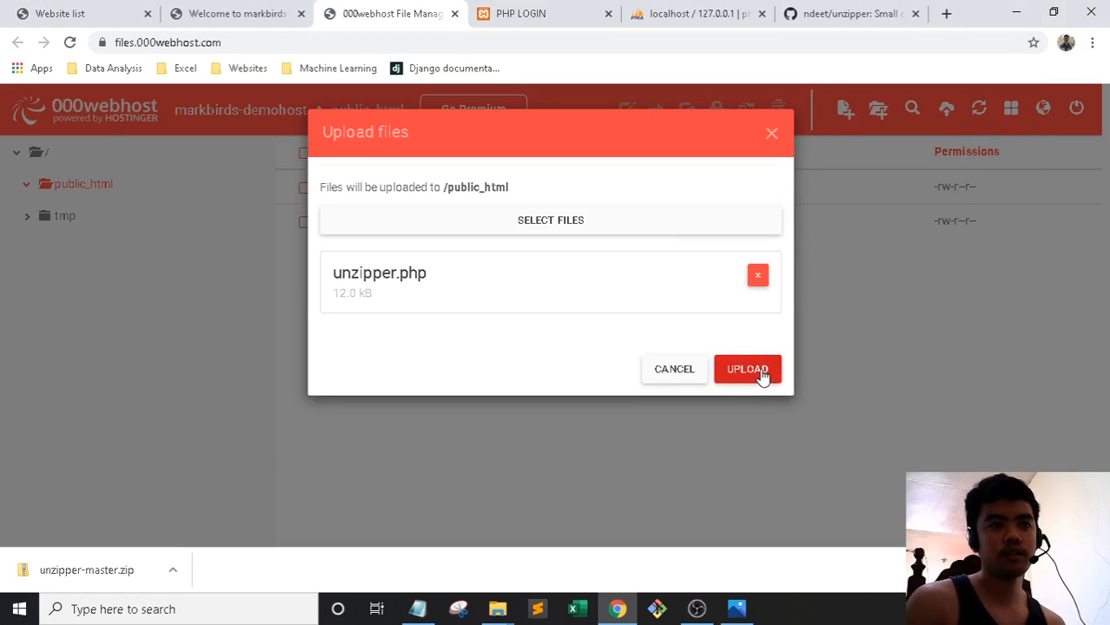
pyautogui.click(748, 370)
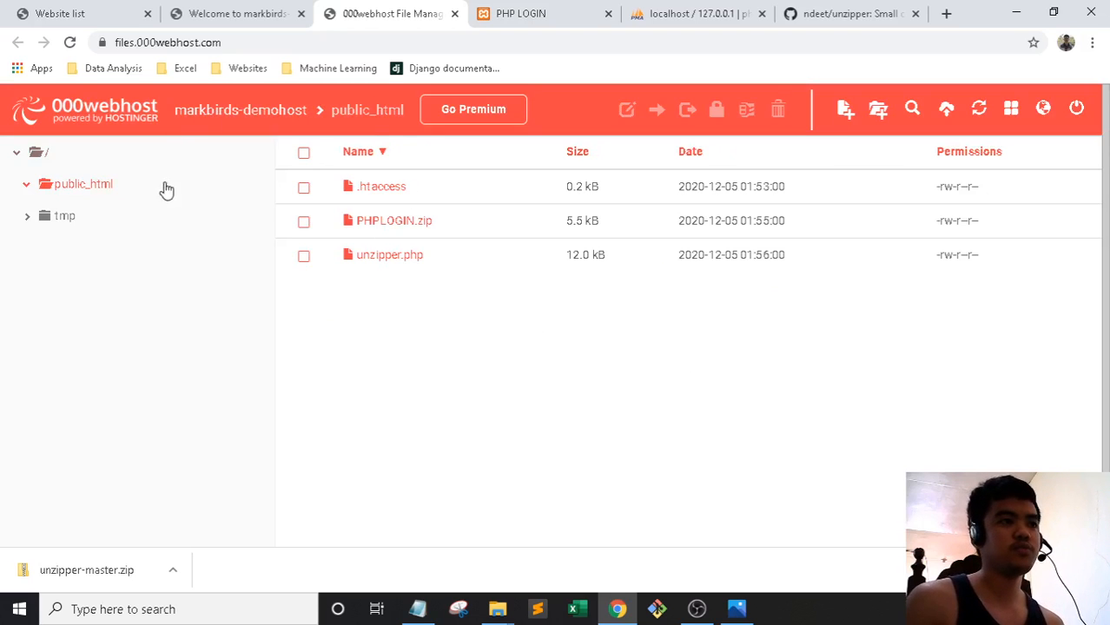
# Load the live site's /unzipper.php page
pyautogui.click(228, 12)
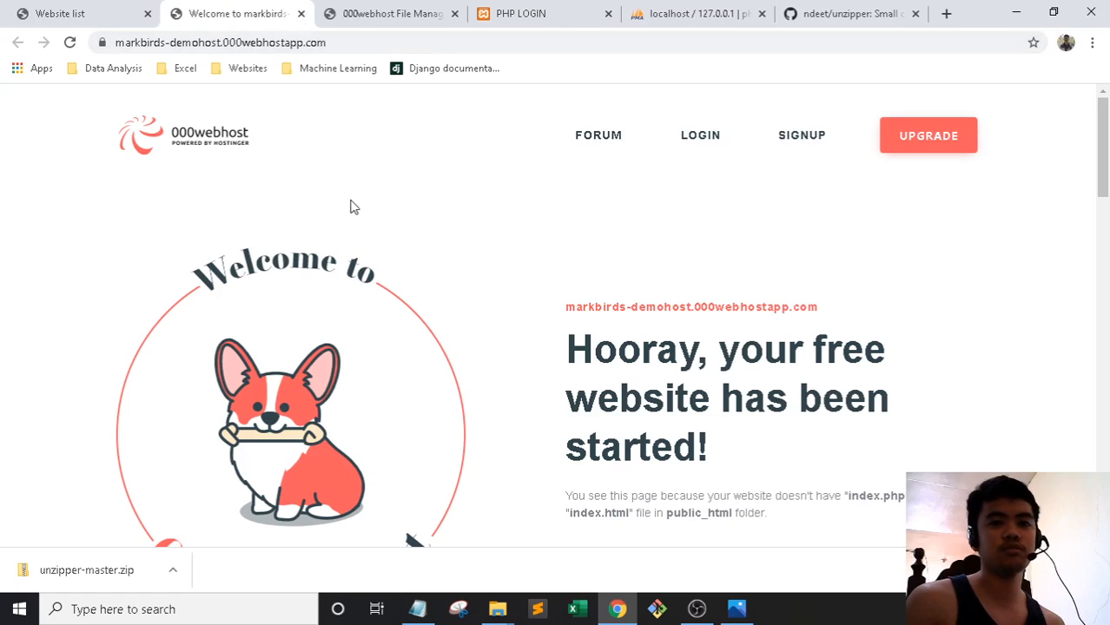
pyautogui.click(371, 15)
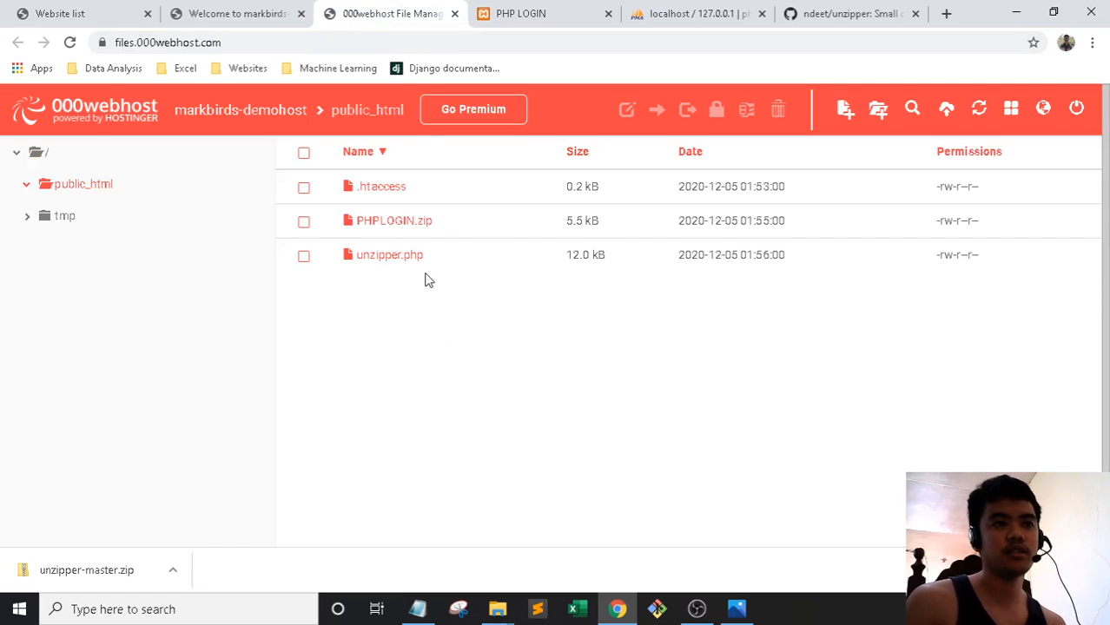
pyautogui.click(235, 12)
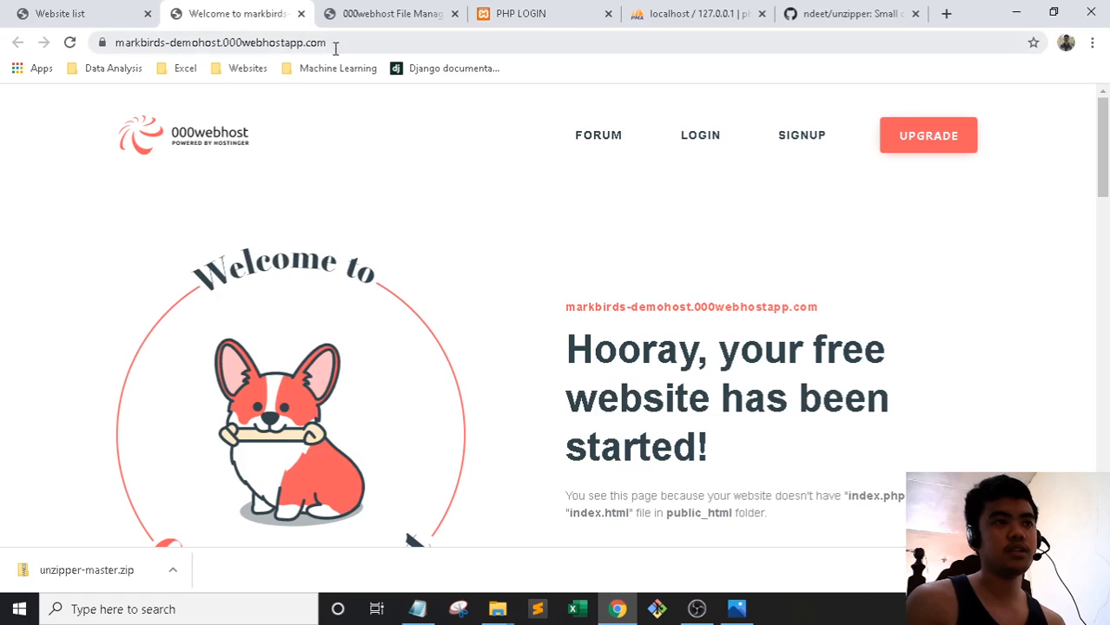
pyautogui.click(352, 43)
pyautogui.click(351, 44)
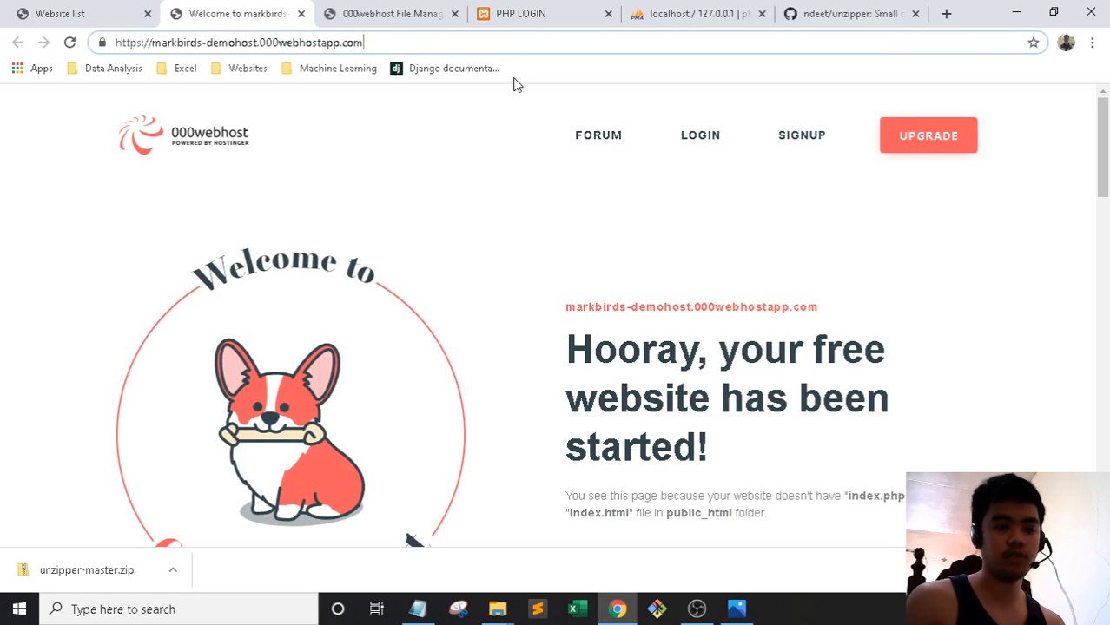
pyautogui.write('/unzipper.php')
pyautogui.press('Return')
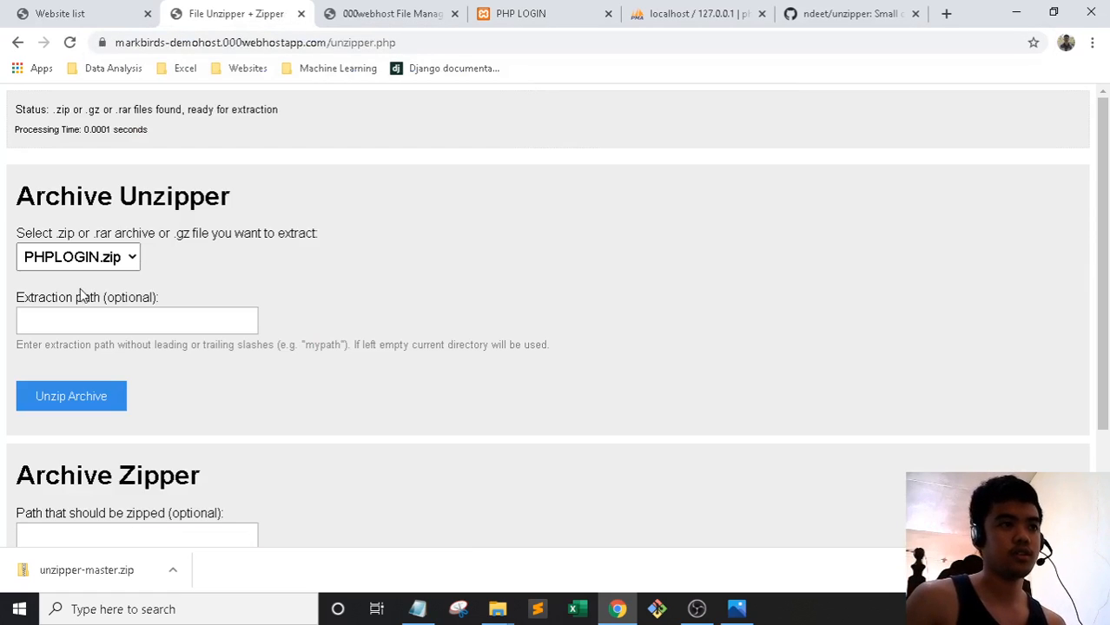
# Unzip PHPLOGIN.zip on the server until it reports files unzipped successfully
pyautogui.click(115, 261)
pyautogui.click(383, 14)
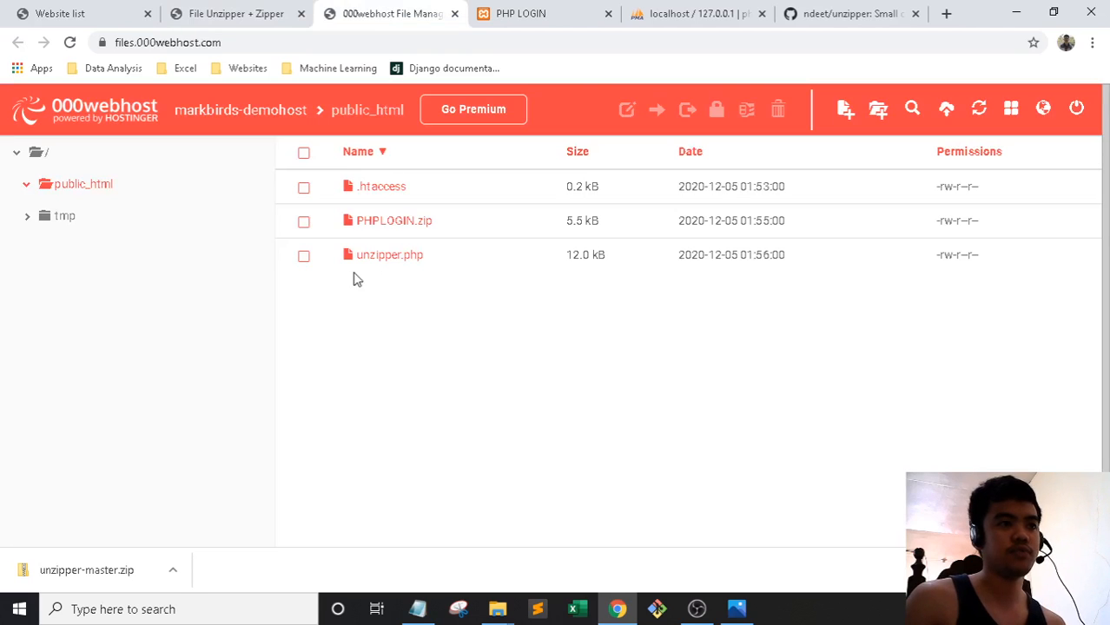
pyautogui.click(249, 12)
pyautogui.click(93, 401)
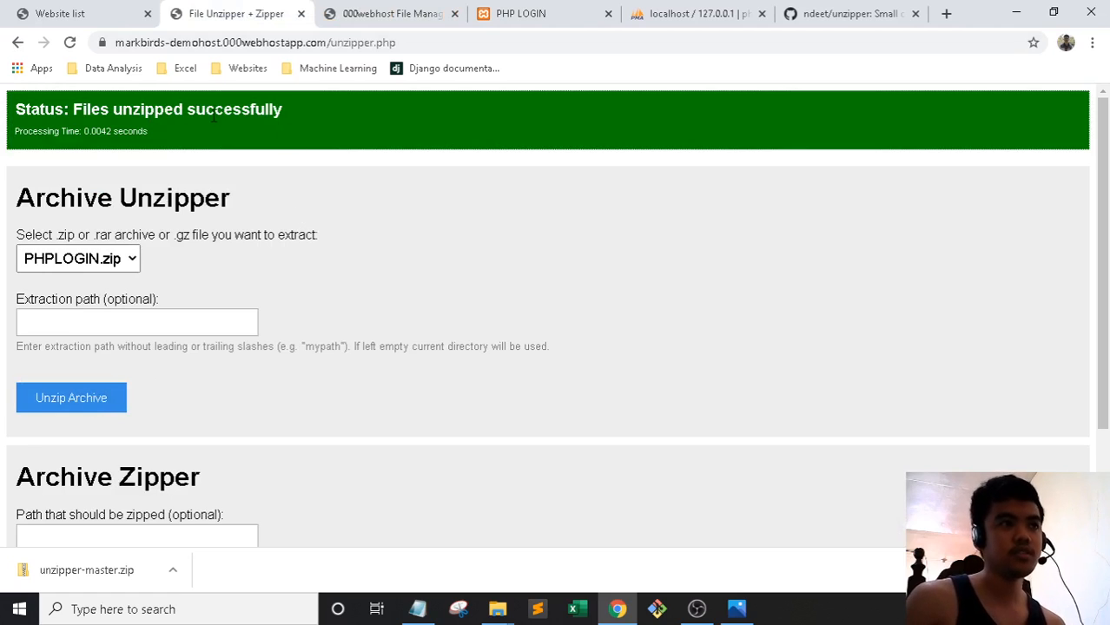
# Refresh the file manager and check the extracted PHPLOGIN folder in public_html
pyautogui.click(301, 13)
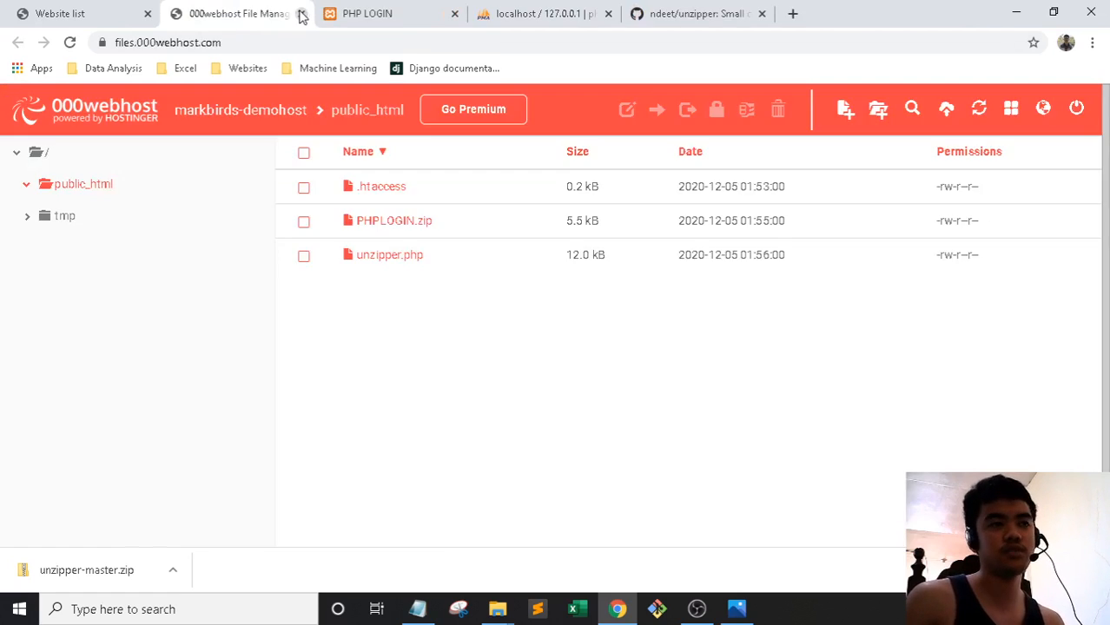
pyautogui.press('F5')
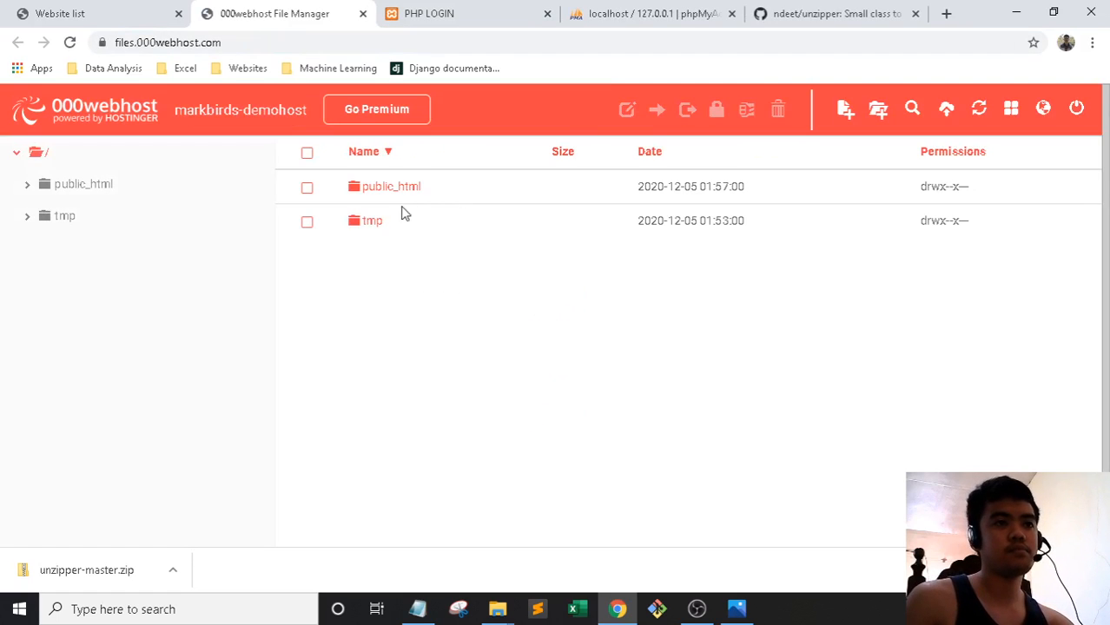
pyautogui.click(396, 195)
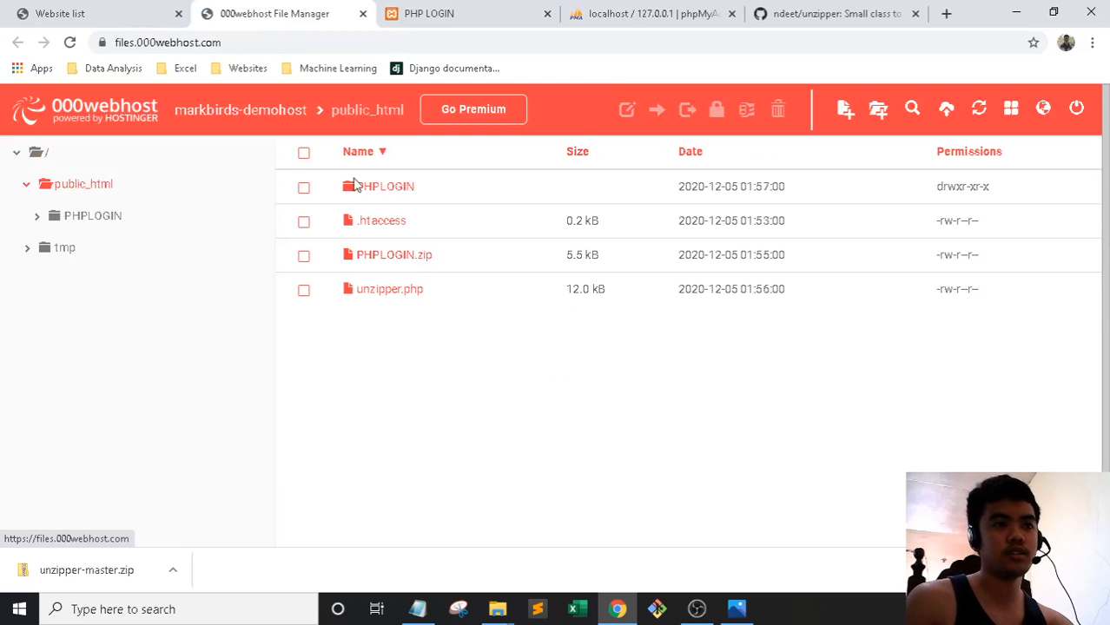
pyautogui.click(379, 186)
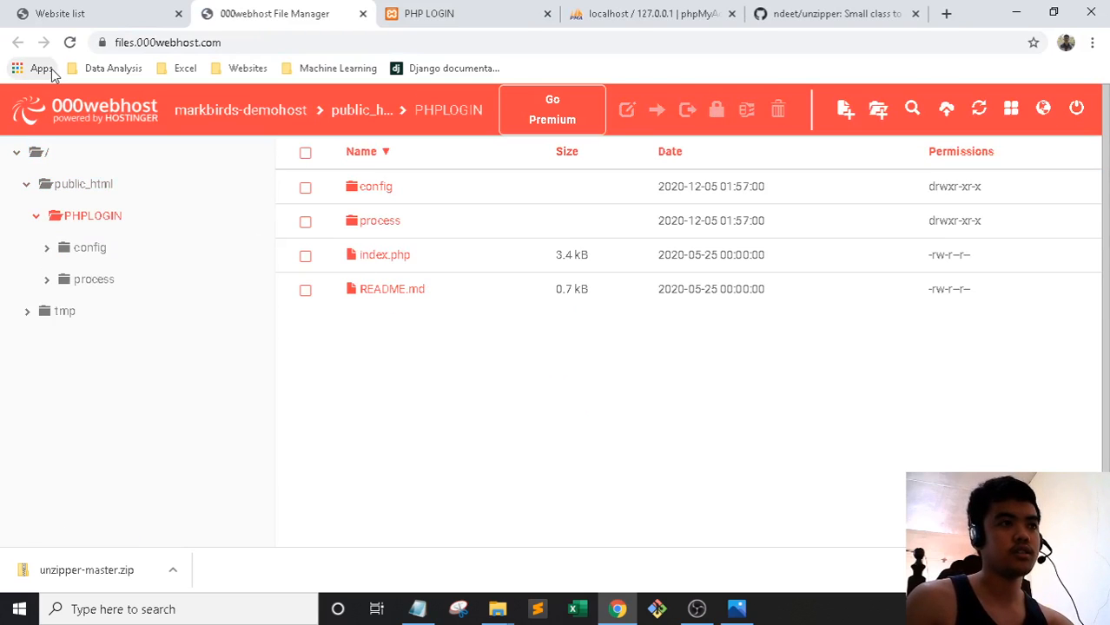
pyautogui.click(80, 188)
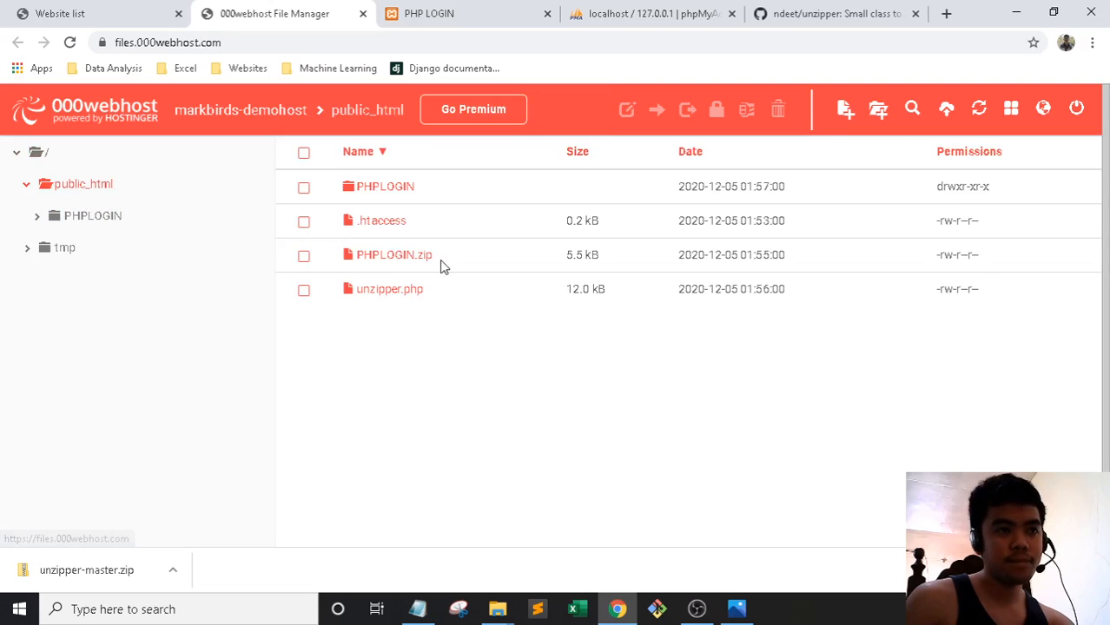
# Delete PHPLOGIN.zip, then verify PHPLOGIN holds config, process, index.php and README.md
pyautogui.click(303, 255)
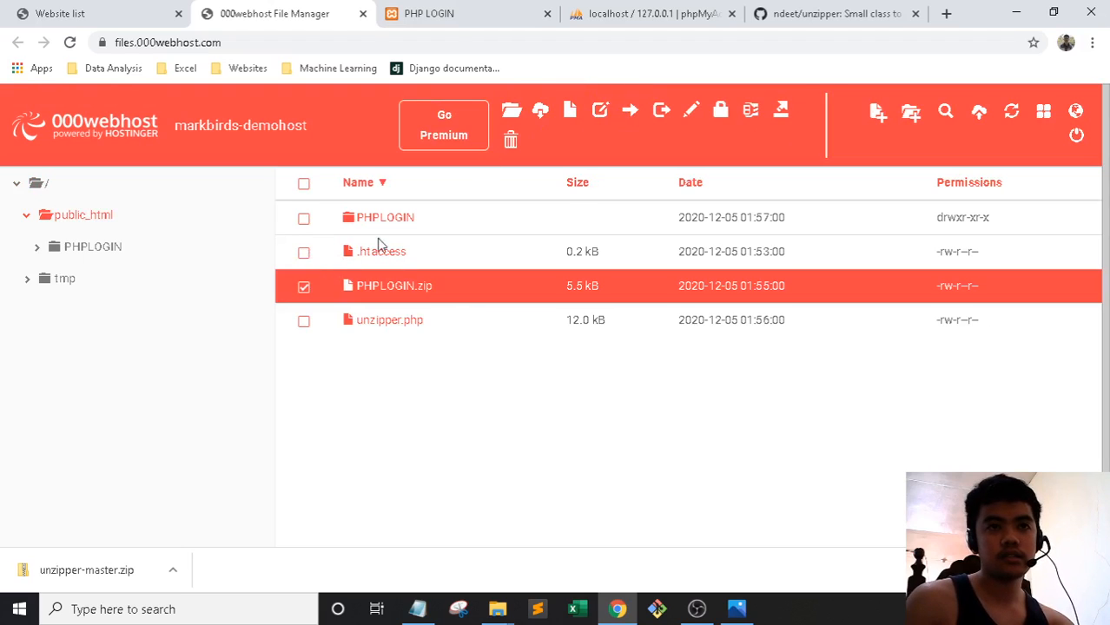
pyautogui.click(512, 139)
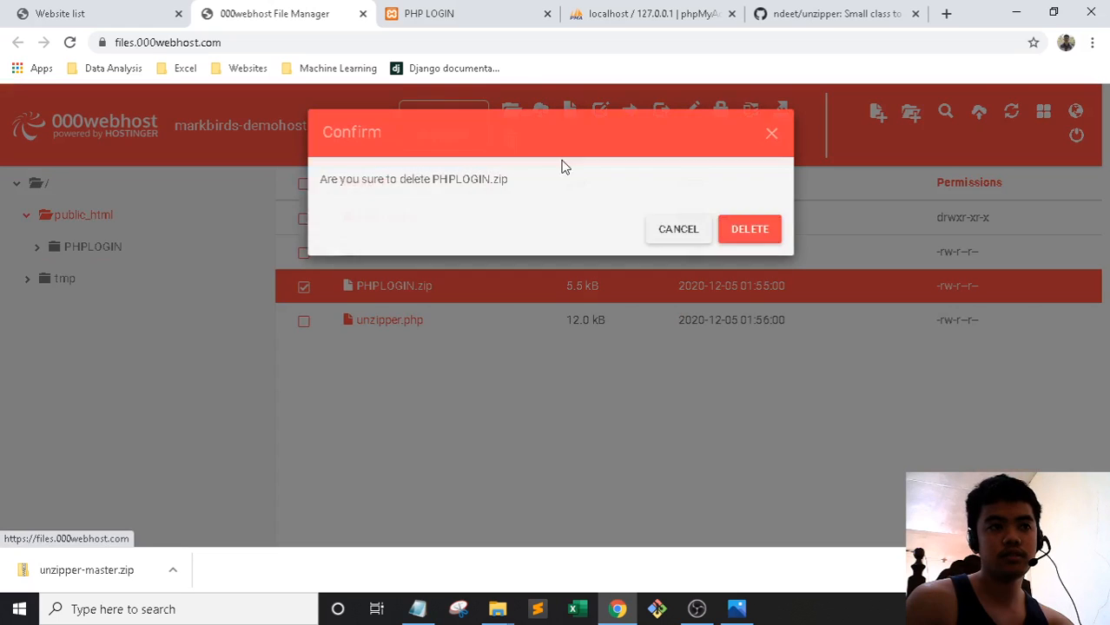
pyautogui.click(751, 229)
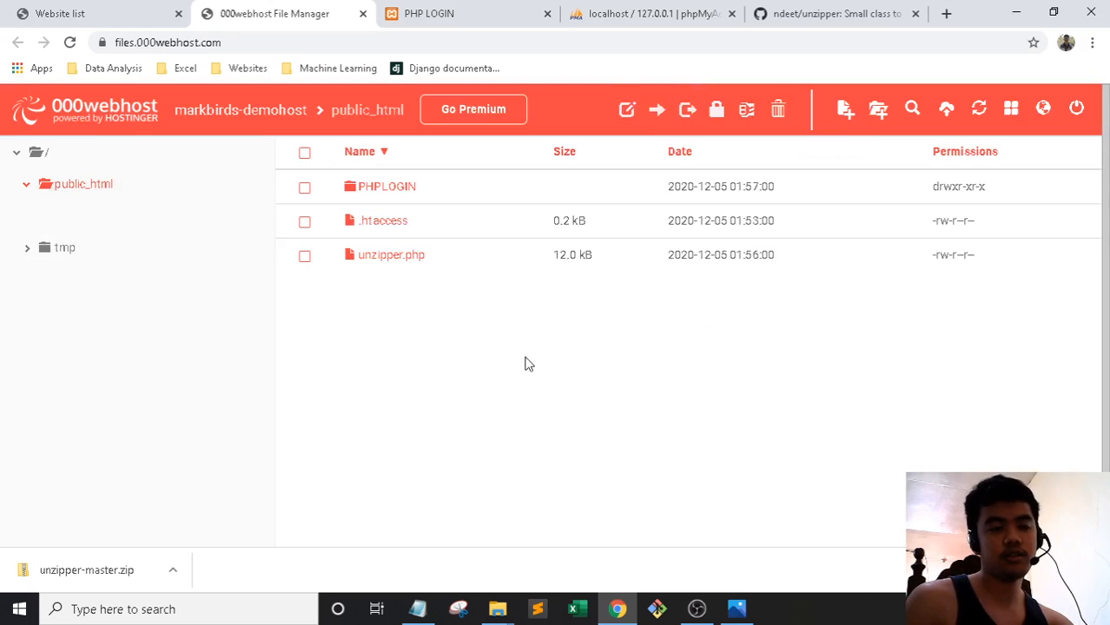
pyautogui.click(389, 192)
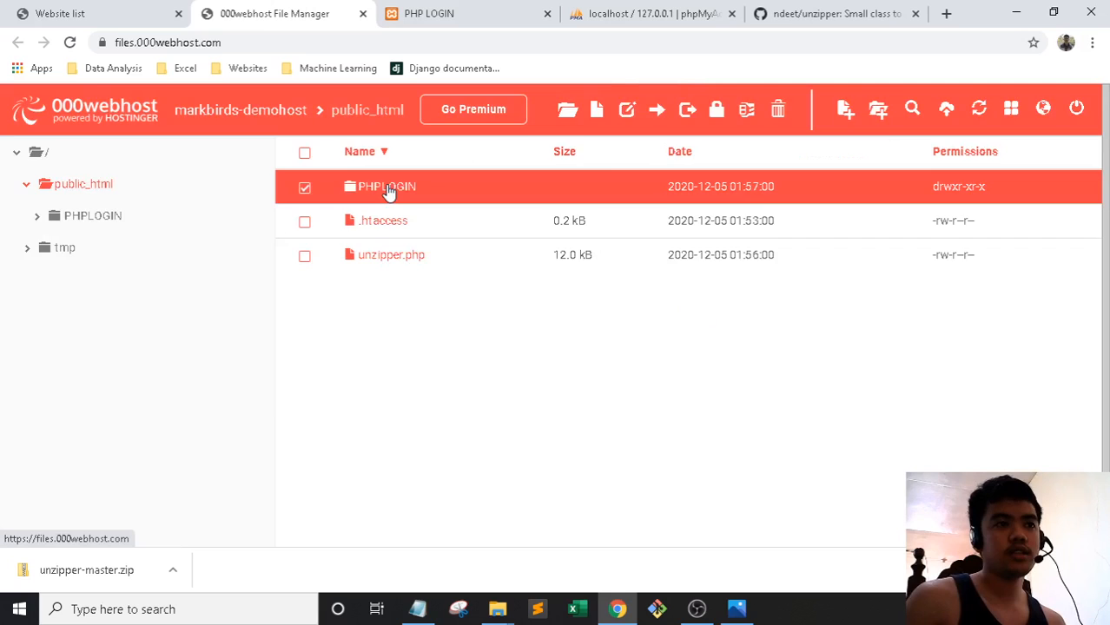
pyautogui.doubleClick(389, 192)
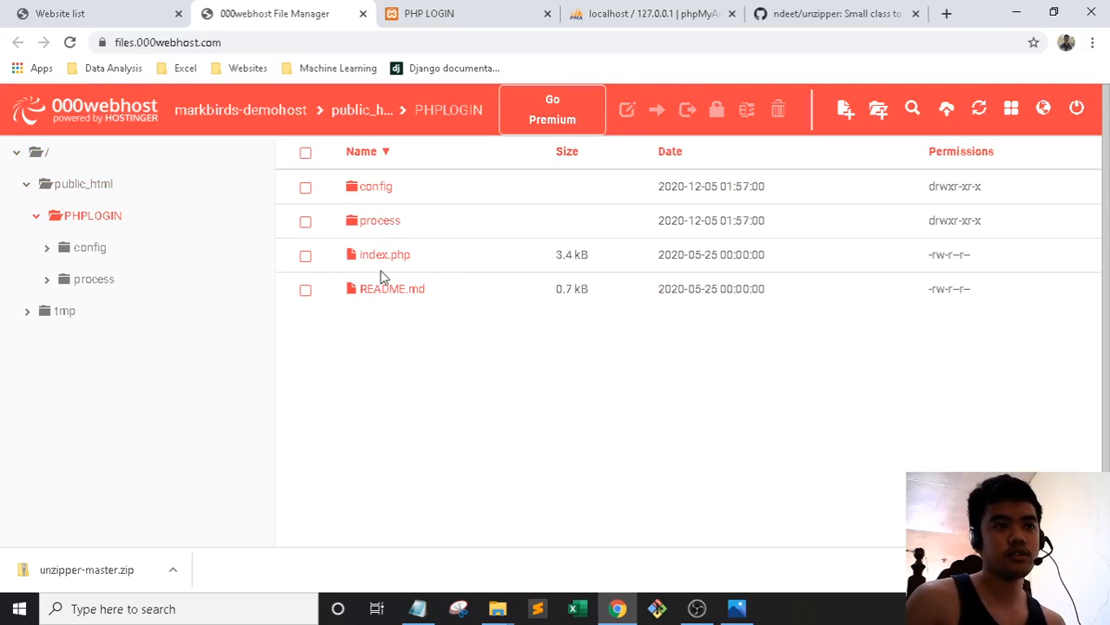
pyautogui.click(80, 186)
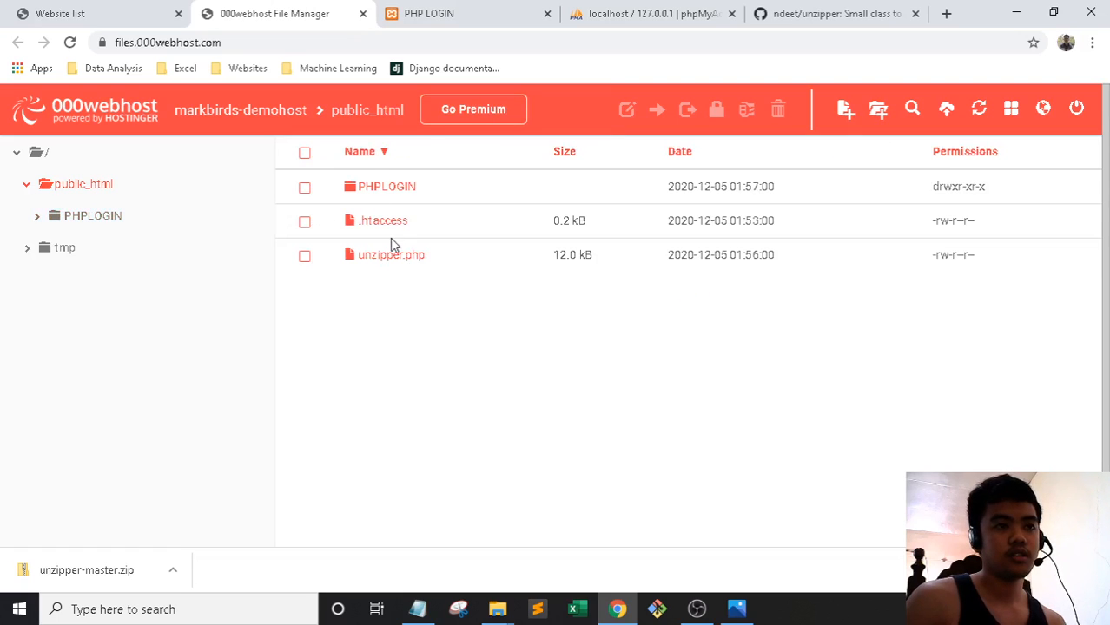
# Open the live site from My Websites and append /PHPLOGIN to its address
pyautogui.click(121, 7)
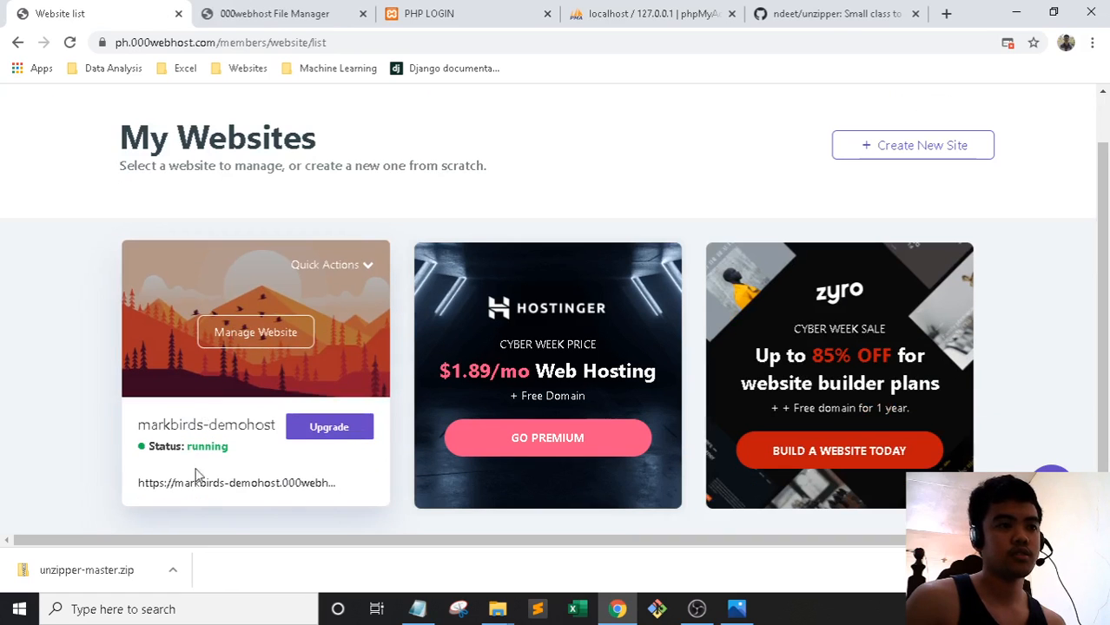
pyautogui.click(198, 486)
pyautogui.click(382, 10)
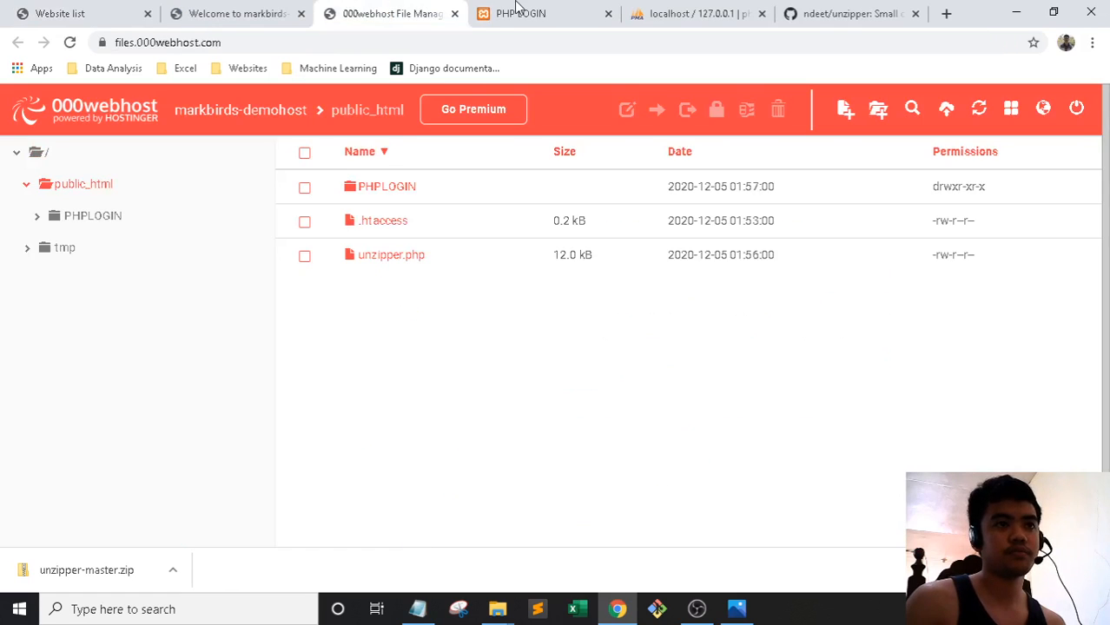
pyautogui.click(234, 13)
pyautogui.click(356, 42)
pyautogui.click(357, 42)
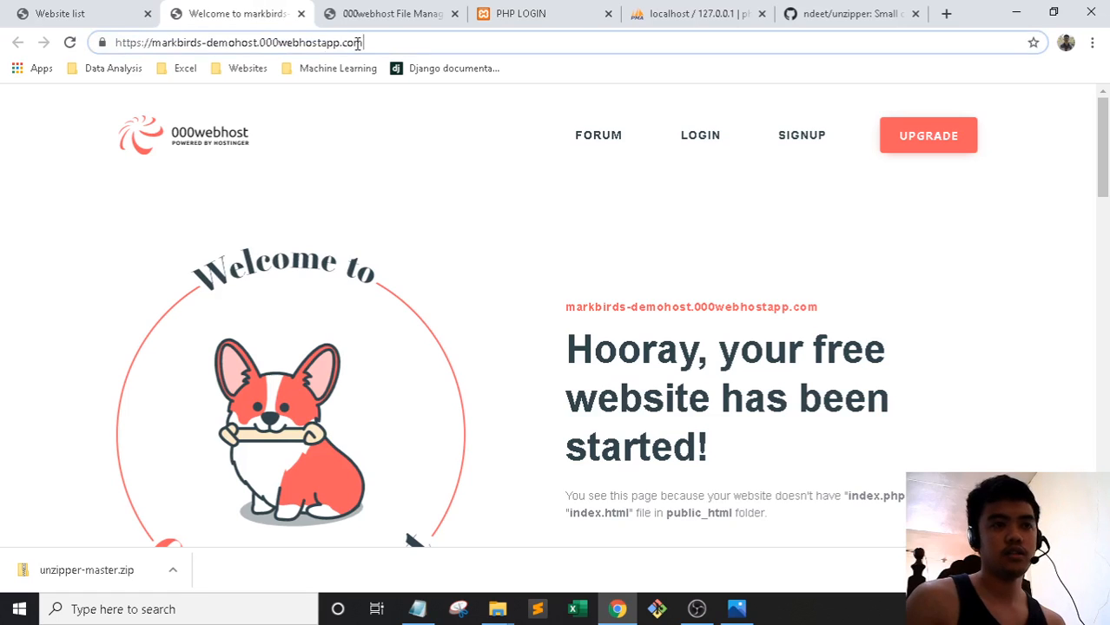
pyautogui.write('/PHPLOGIN')
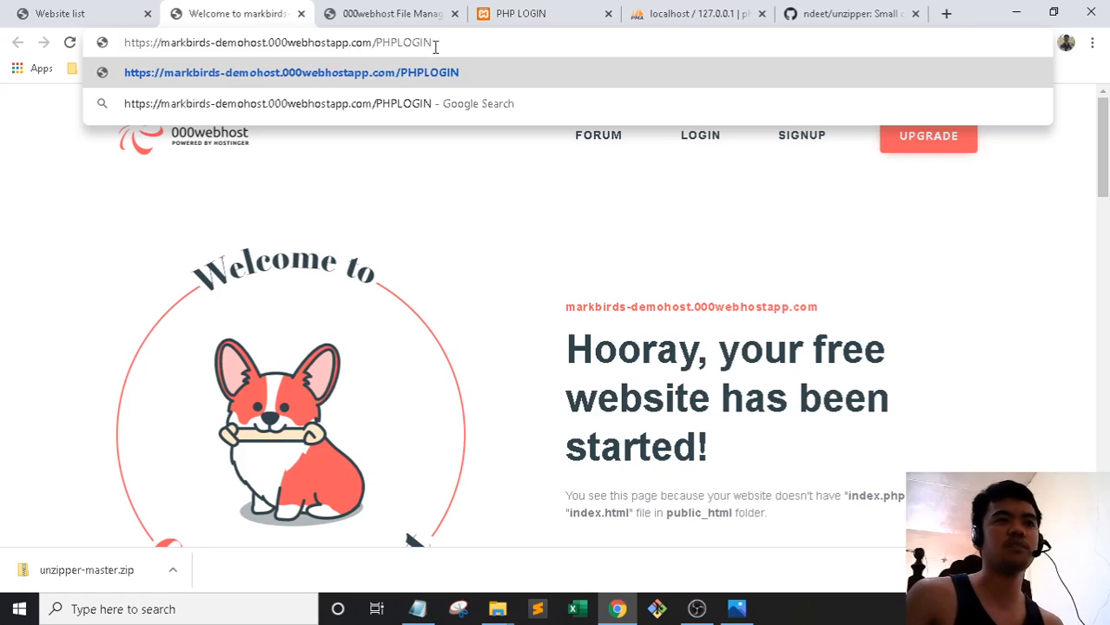
# Load the live PHPLOGIN page, showing a mysqli_connect access-denied warning, and compare with localhost
pyautogui.click(398, 13)
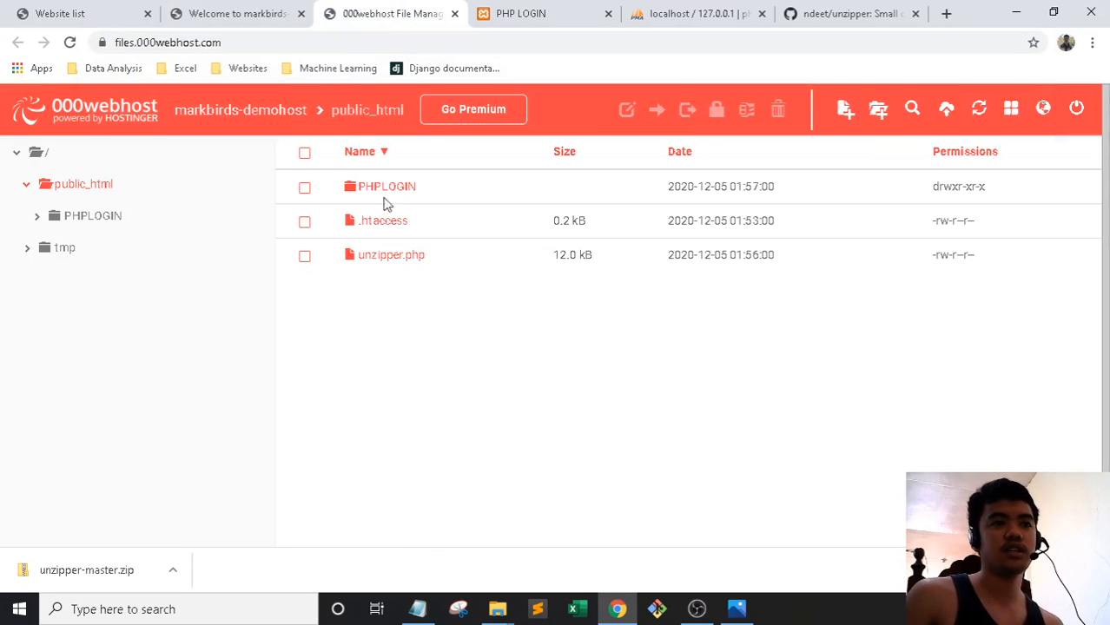
pyautogui.click(280, 12)
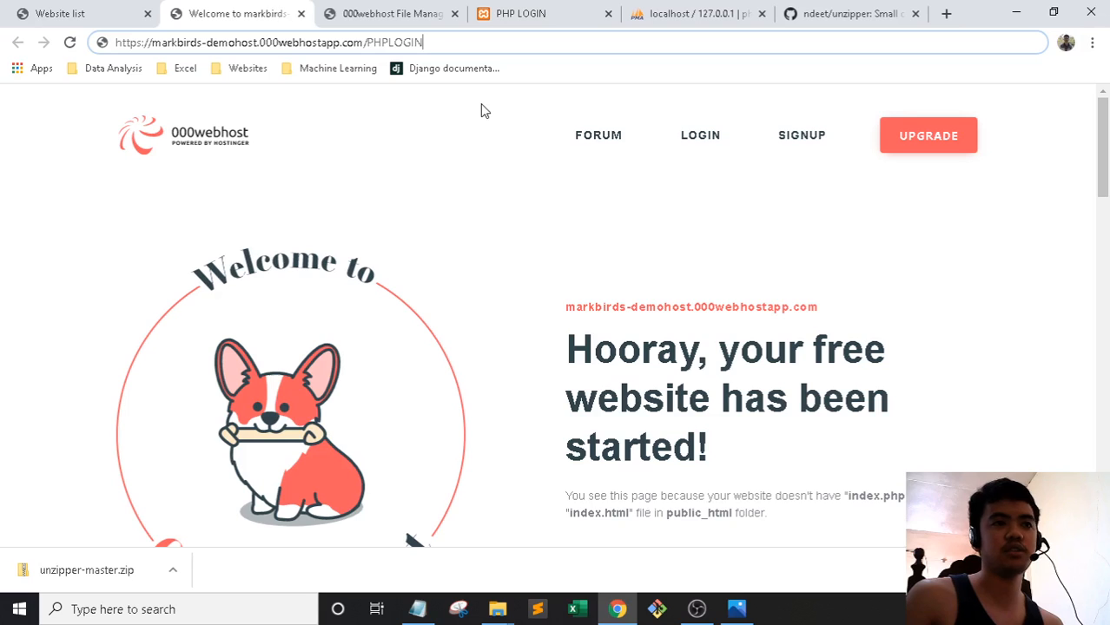
pyautogui.press('Return')
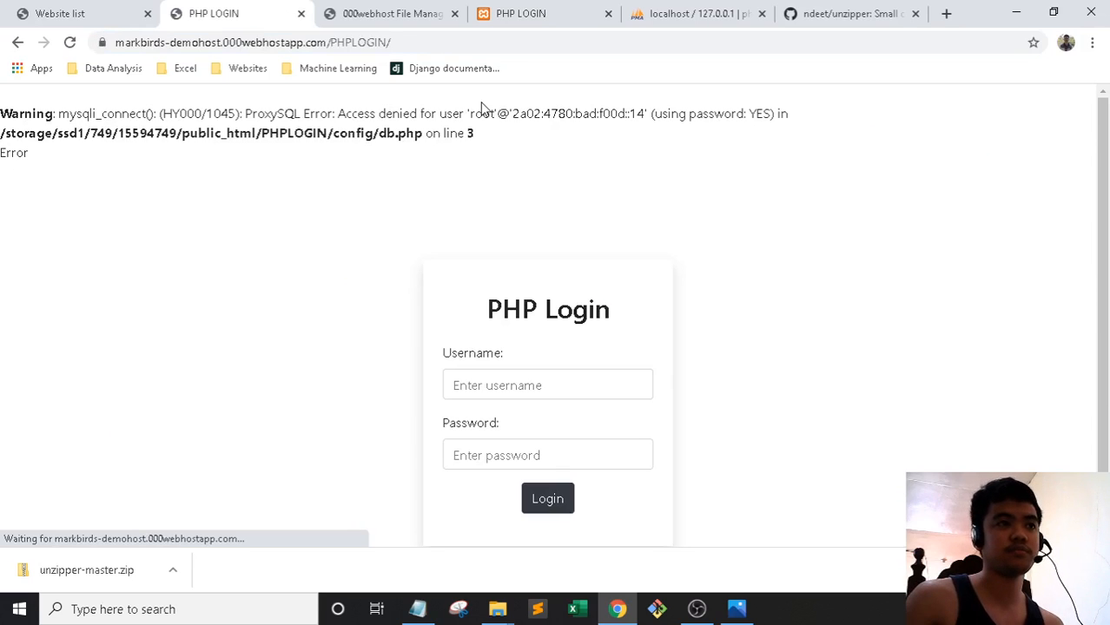
pyautogui.scroll(-1, 449, 234)
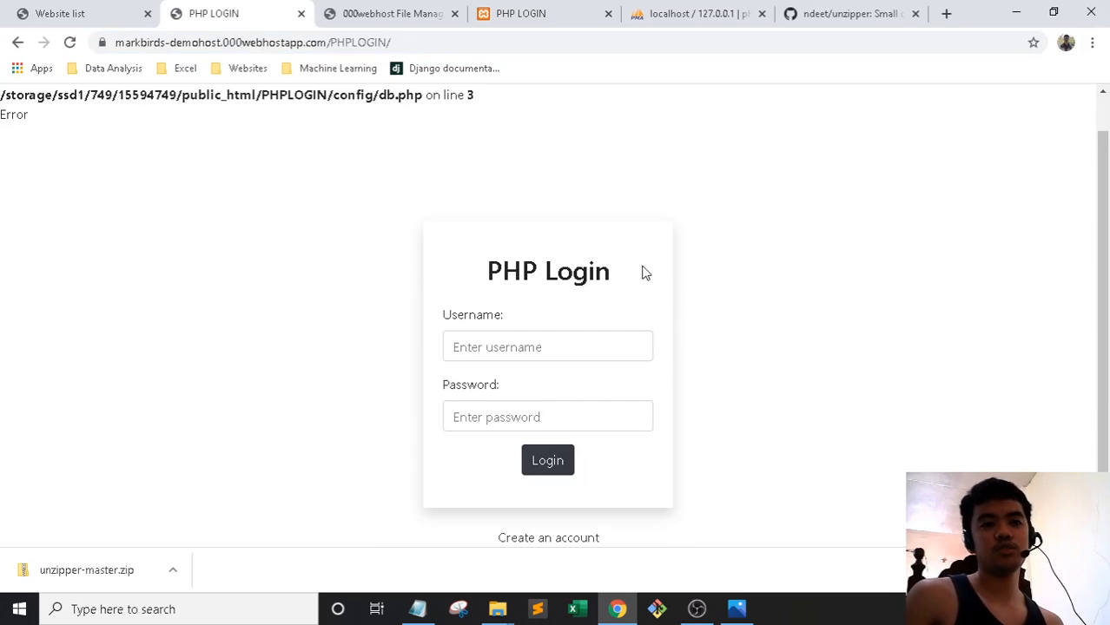
pyautogui.click(535, 10)
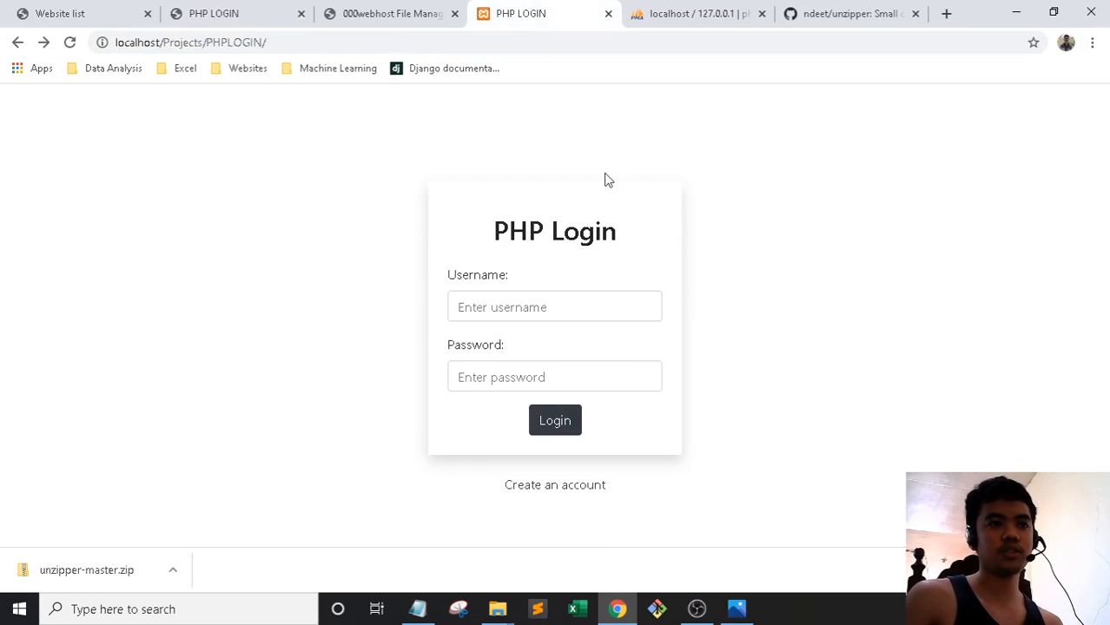
pyautogui.click(267, 6)
pyautogui.scroll(1, 130, 165)
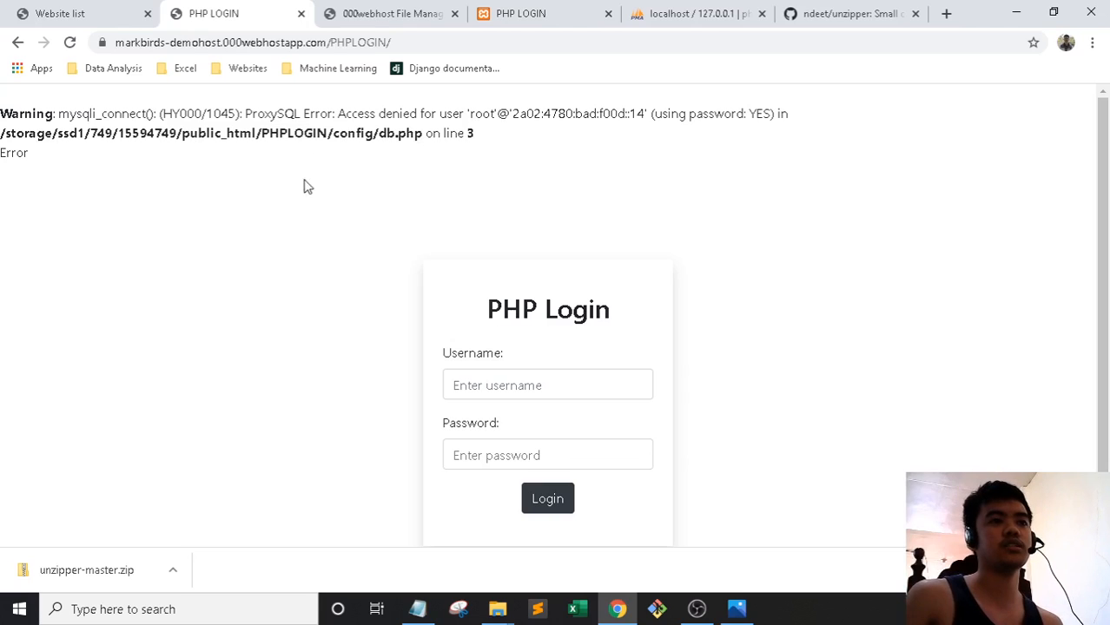
pyautogui.click(116, 12)
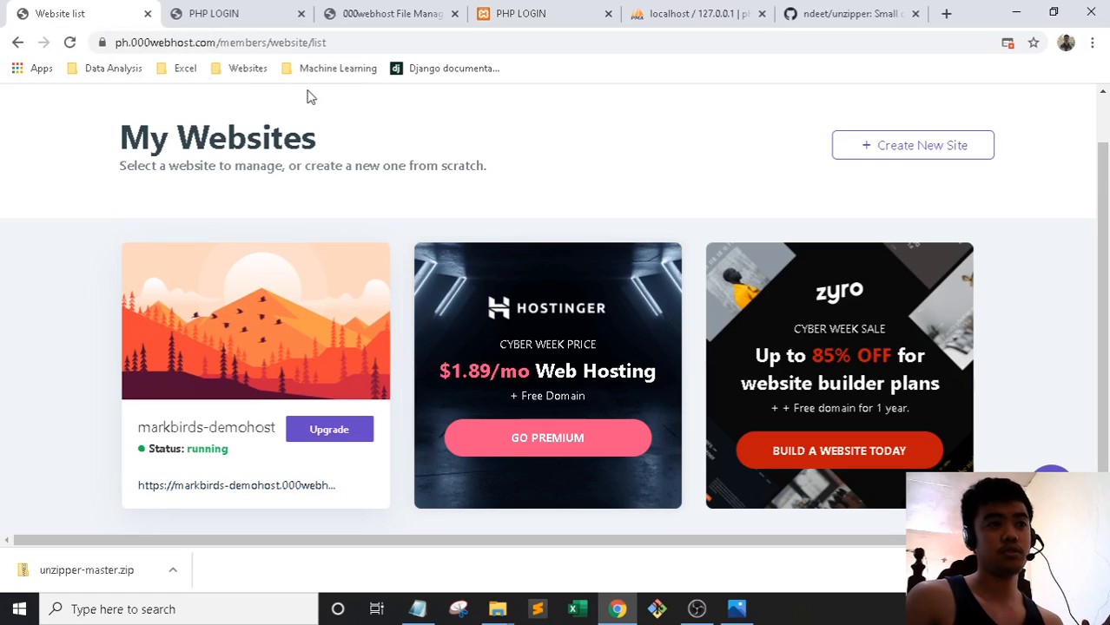
# Open Manage Website for markbirds-demohost, then Tools > Database Manager
pyautogui.click(241, 8)
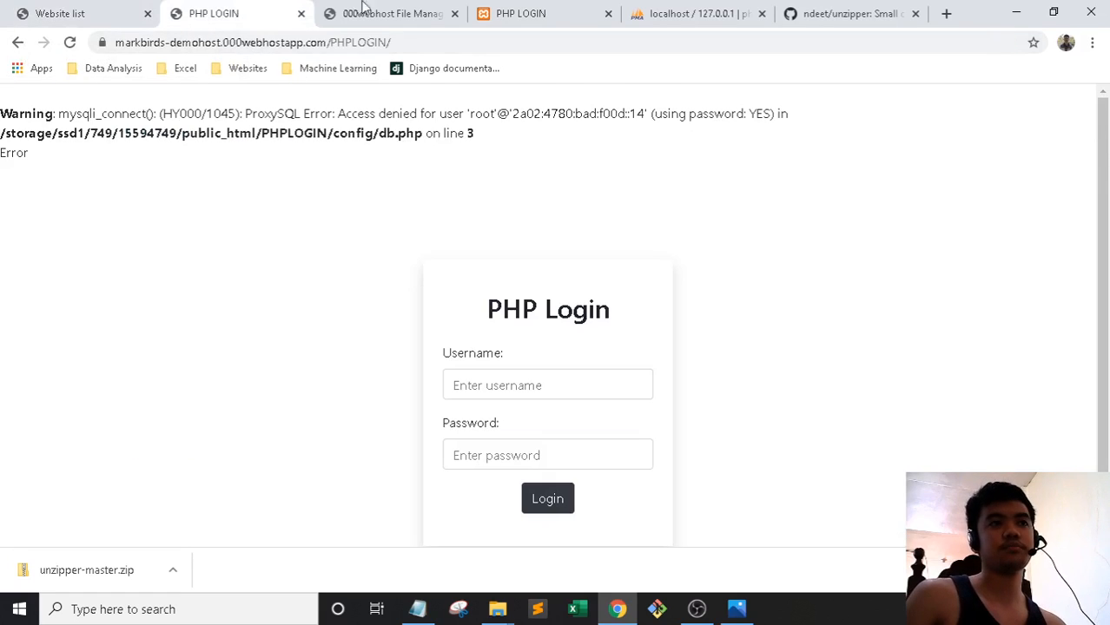
pyautogui.click(91, 9)
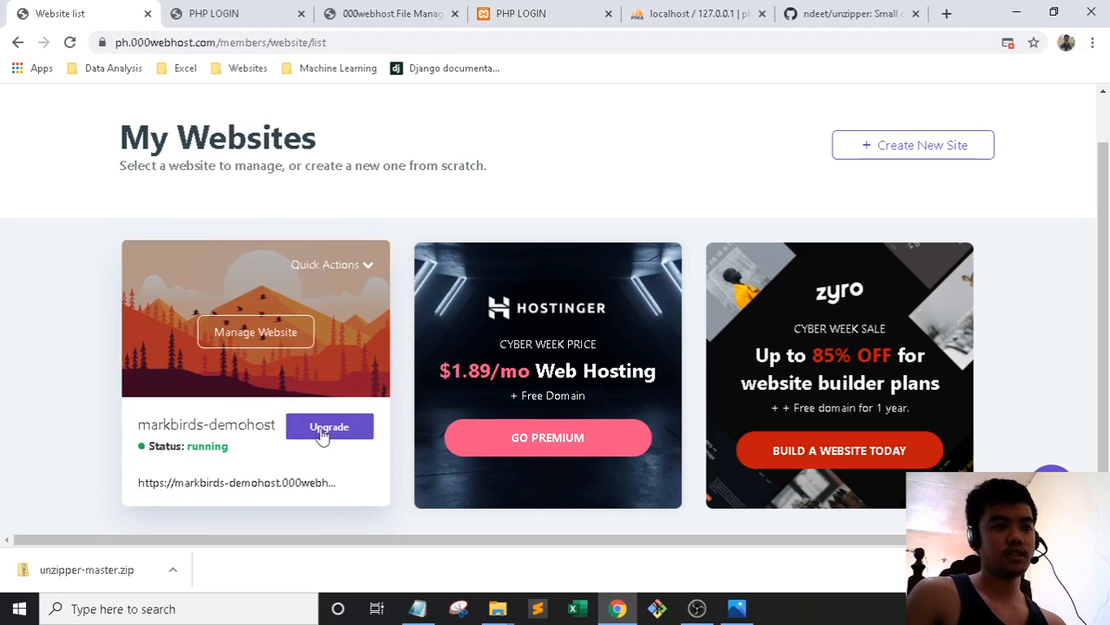
pyautogui.click(265, 328)
pyautogui.click(361, 7)
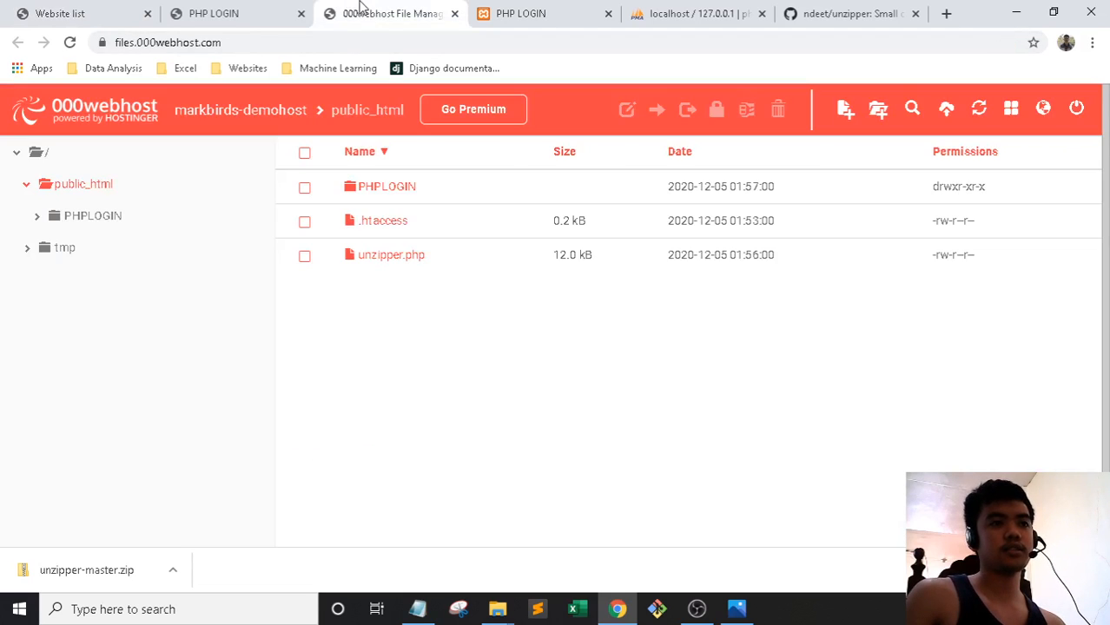
pyautogui.click(291, 9)
pyautogui.click(81, 6)
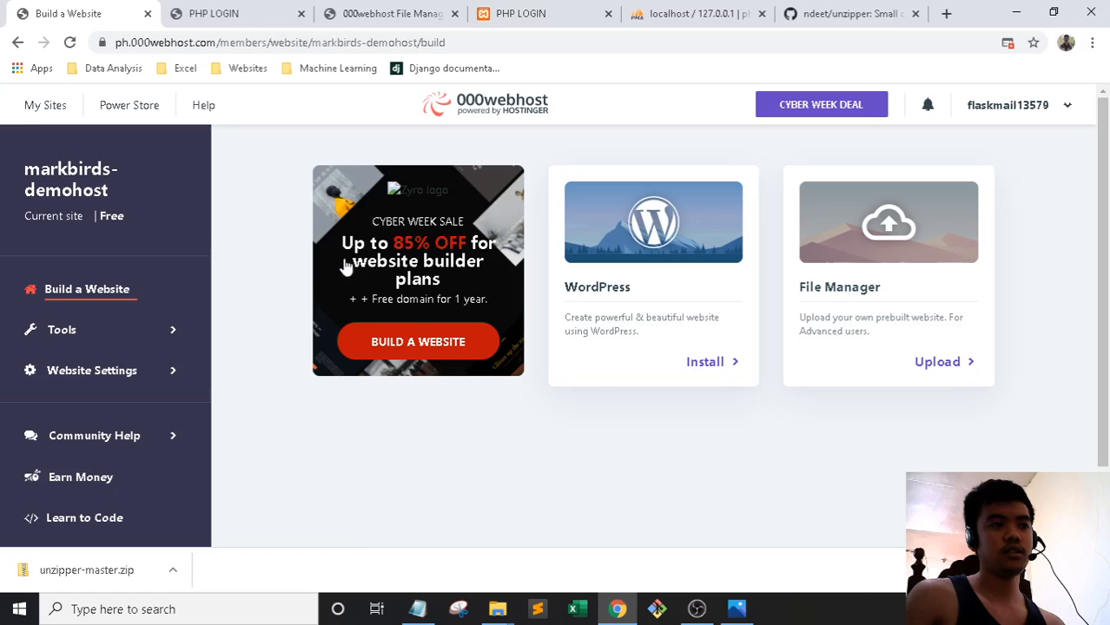
pyautogui.click(82, 332)
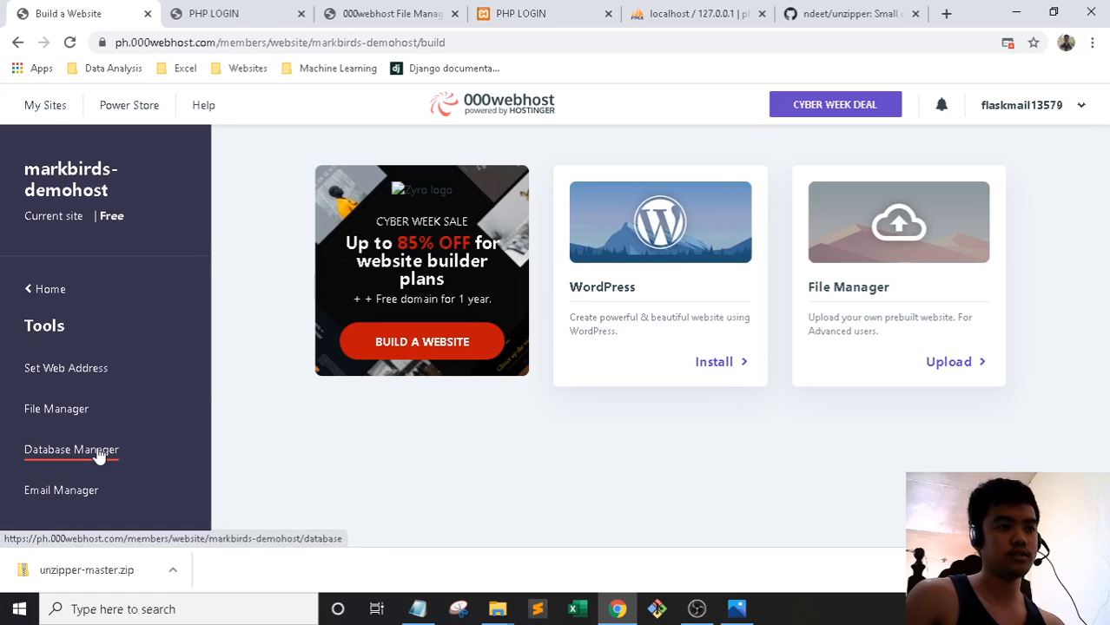
pyautogui.click(98, 457)
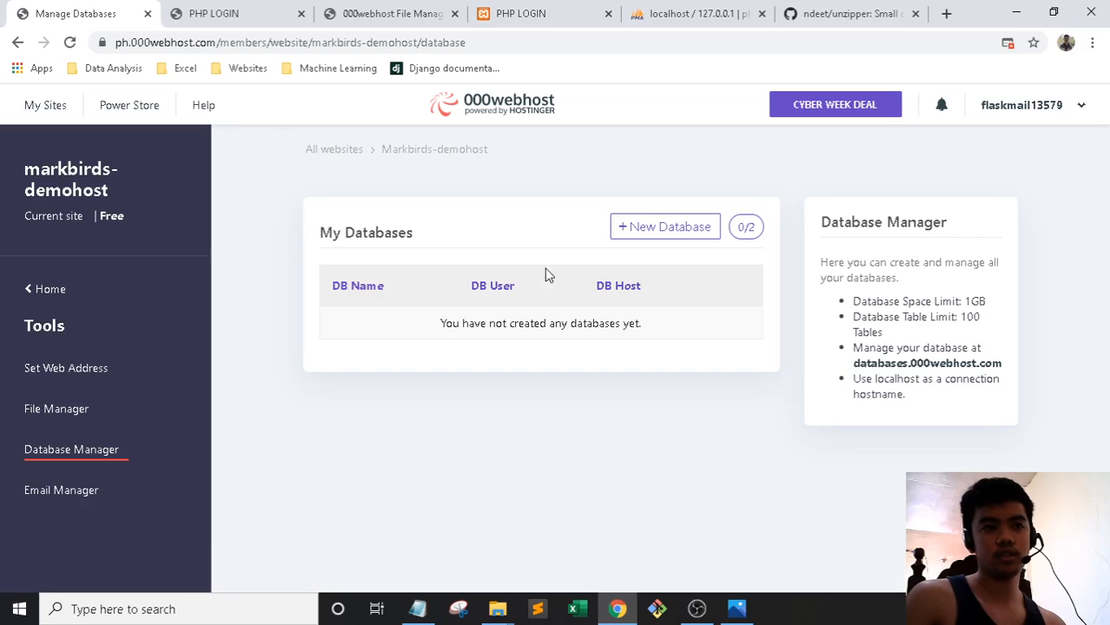
# Start a new database named login with username root
pyautogui.click(664, 228)
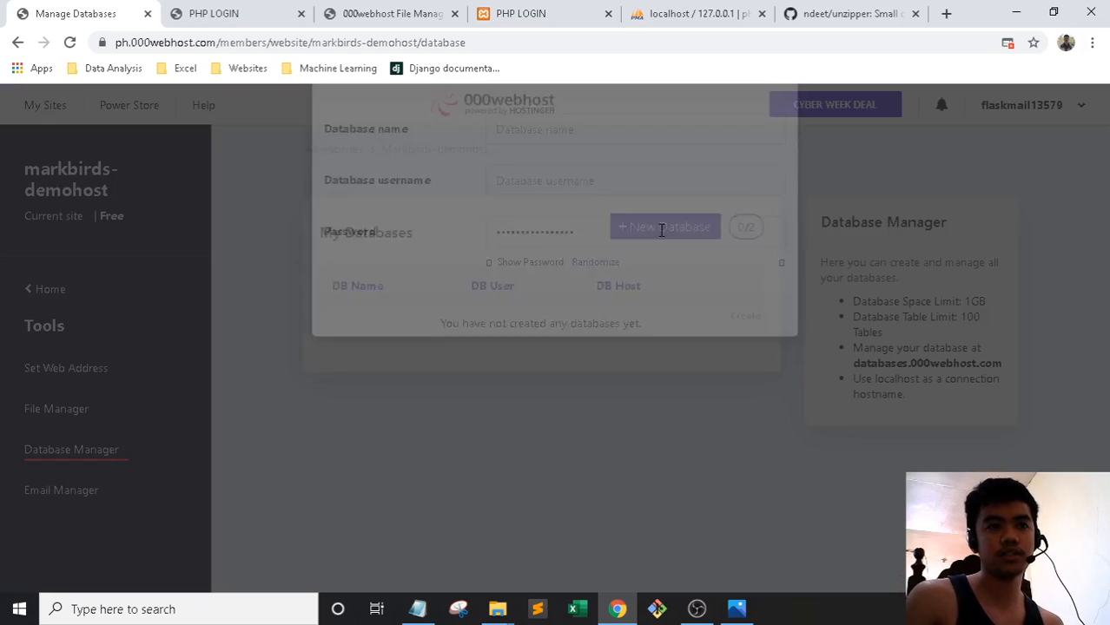
pyautogui.click(607, 205)
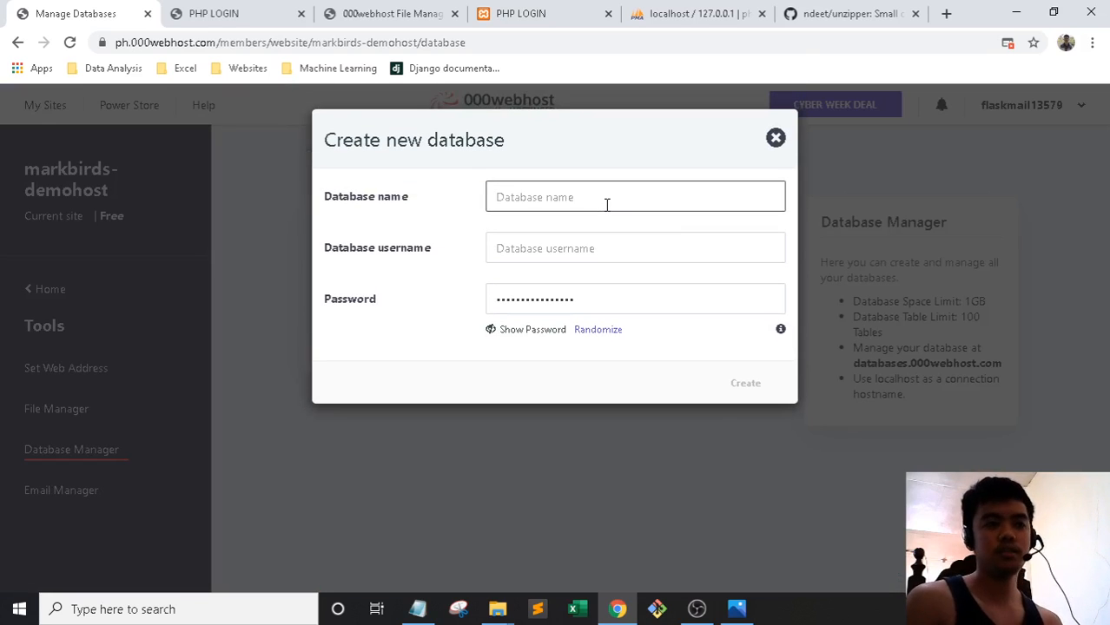
pyautogui.write('login')
pyautogui.click(577, 246)
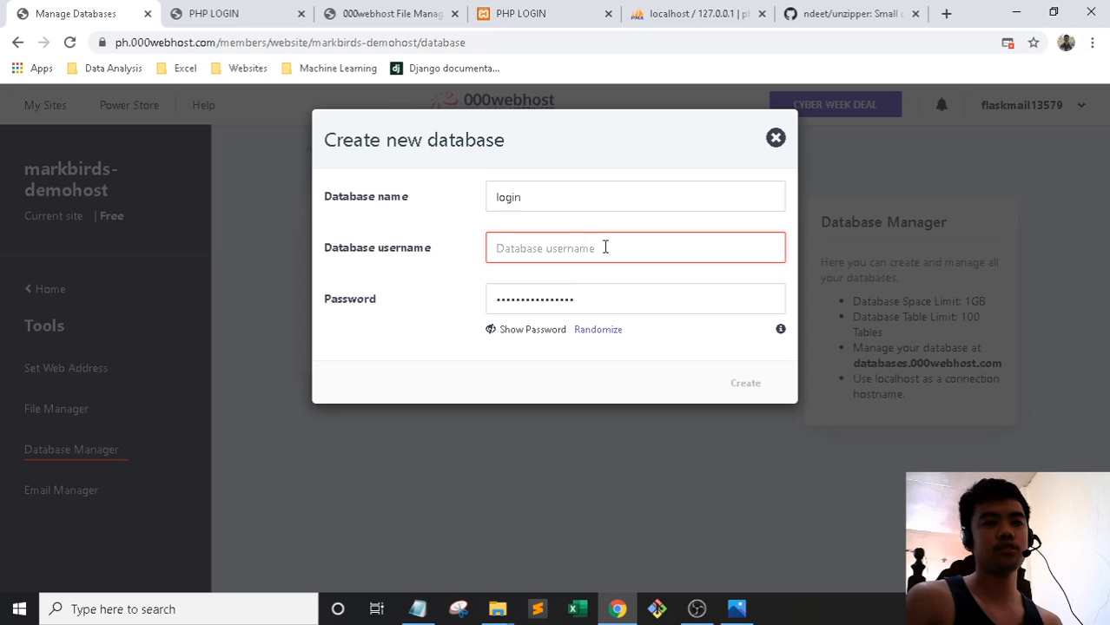
pyautogui.write('root')
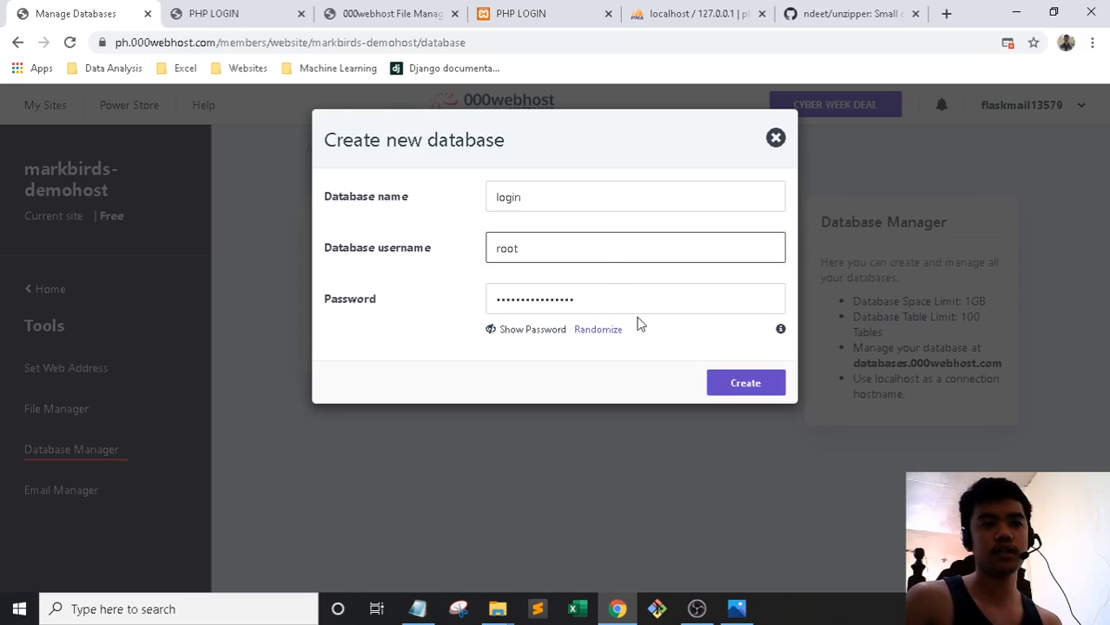
# Reveal the generated database password and save it into the Notepad setup notes
pyautogui.click(525, 329)
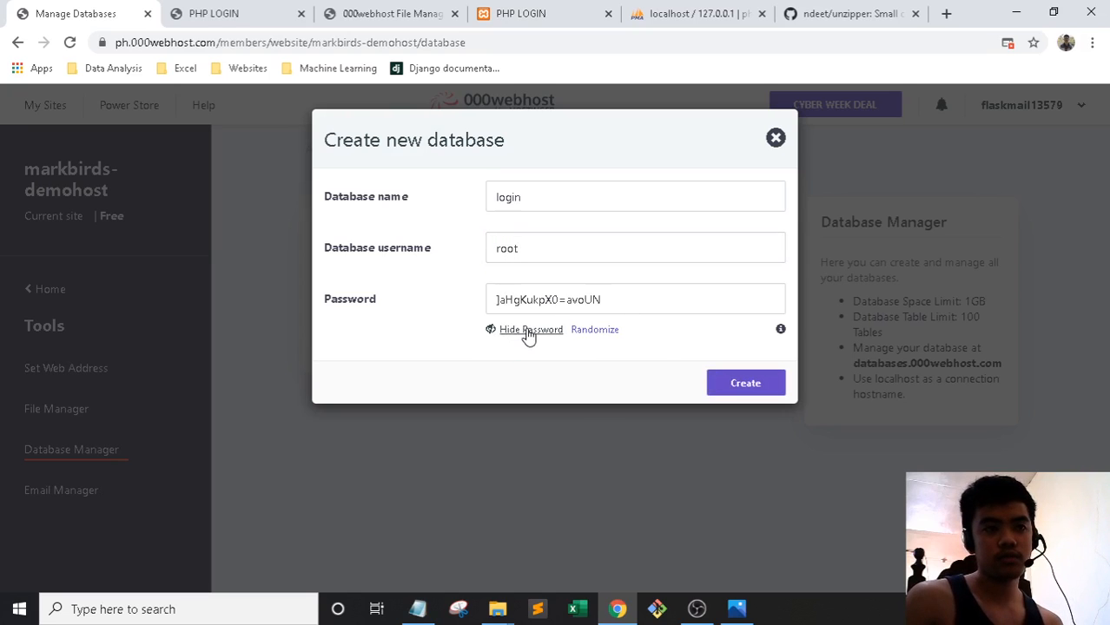
pyautogui.click(417, 608)
pyautogui.click(418, 609)
pyautogui.moveTo(606, 299); pyautogui.dragTo(535, 398)
pyautogui.hotkey('ctrl', 'c')
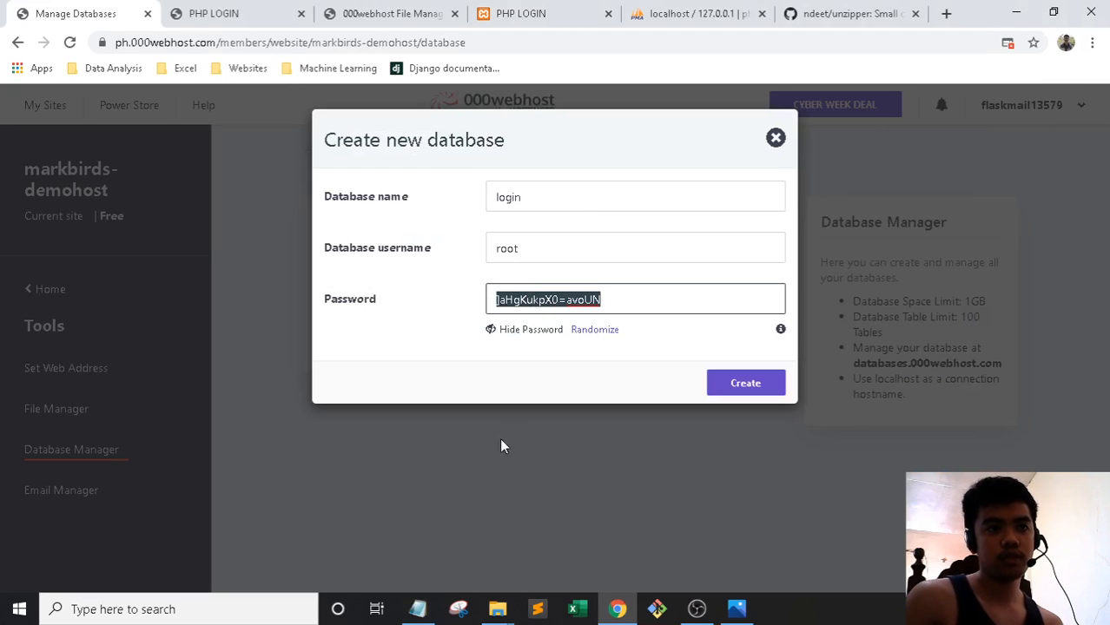
pyautogui.click(418, 609)
pyautogui.click(506, 398)
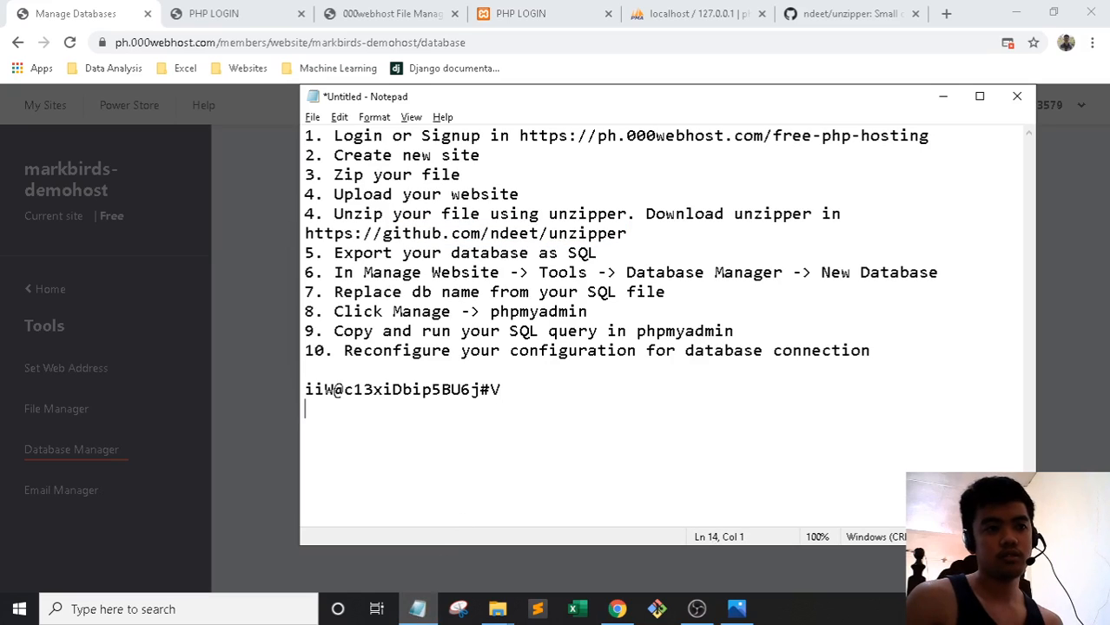
pyautogui.press('Return')
pyautogui.hotkey('ctrl', 'v')
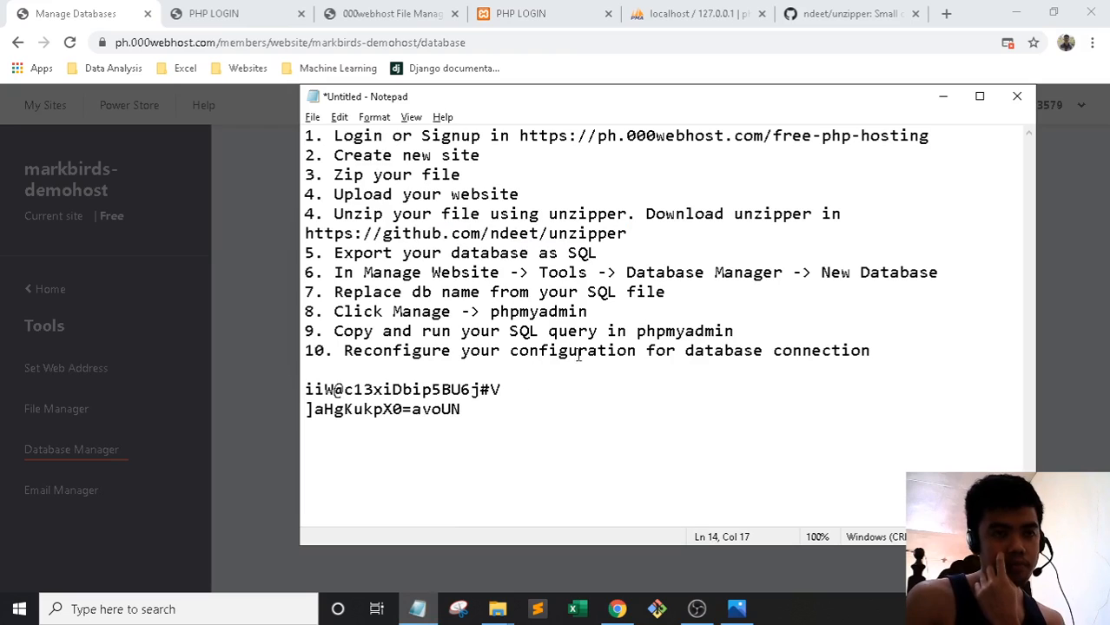
# Copy the saved password from the notes into the form and create the database
pyautogui.click(942, 98)
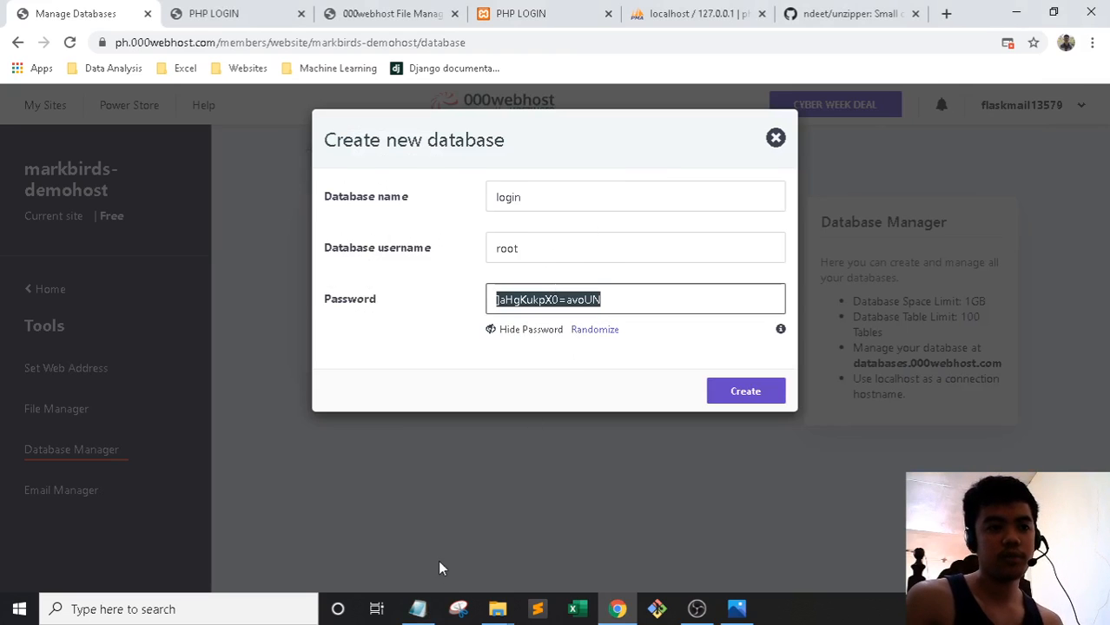
pyautogui.hotkey('alt', 'Tab')
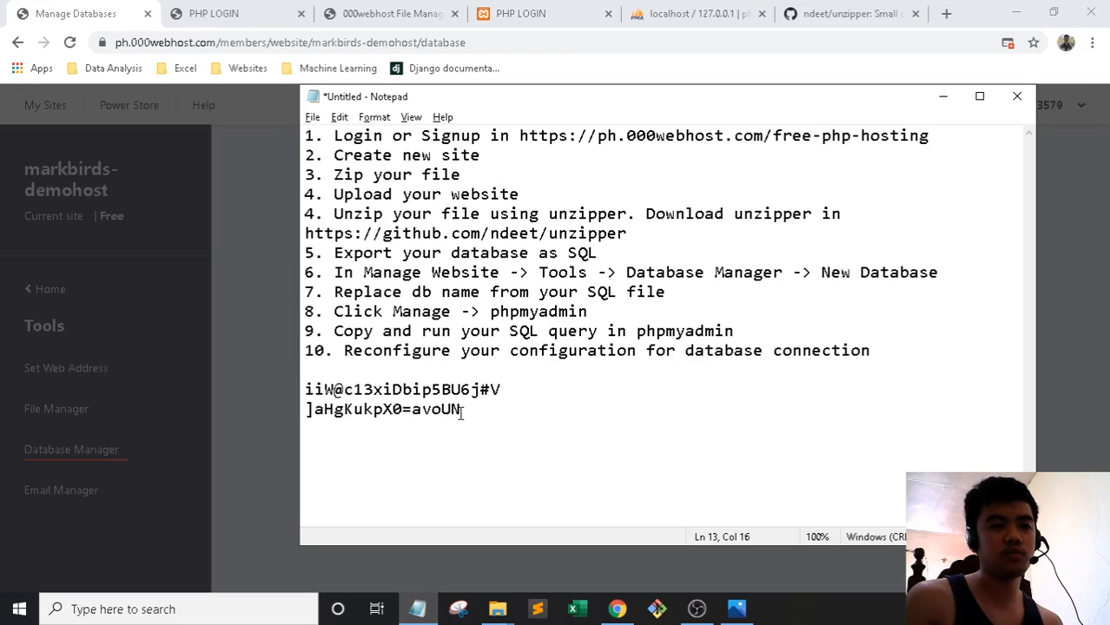
pyautogui.moveTo(518, 391); pyautogui.dragTo(273, 390)
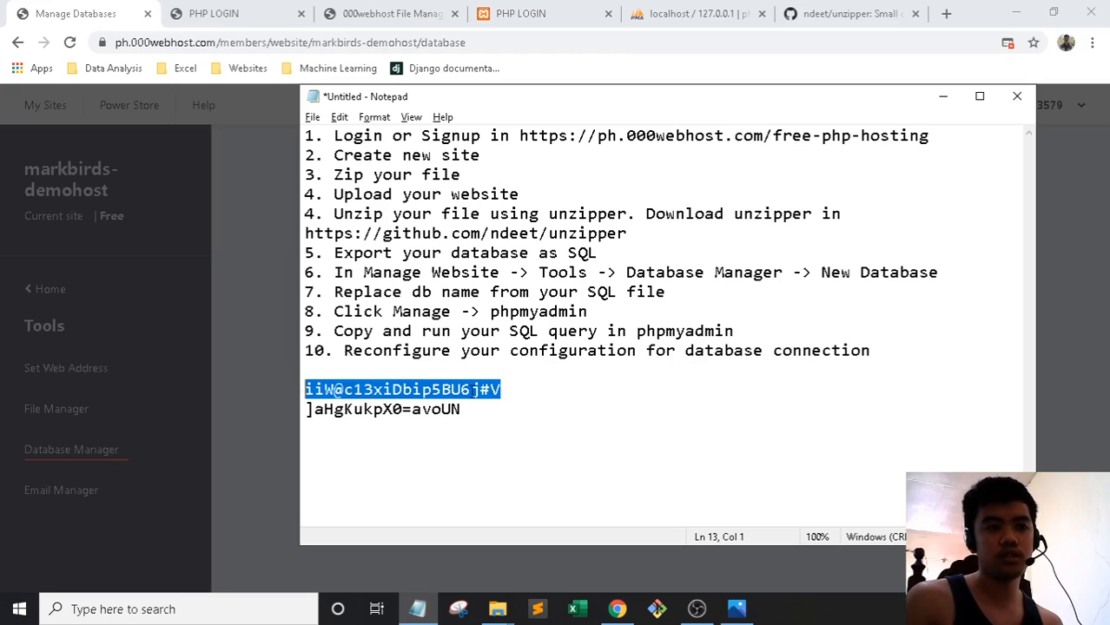
pyautogui.click(596, 411)
pyautogui.hotkey('shift', 'Home')
pyautogui.hotkey('alt', 'Tab')
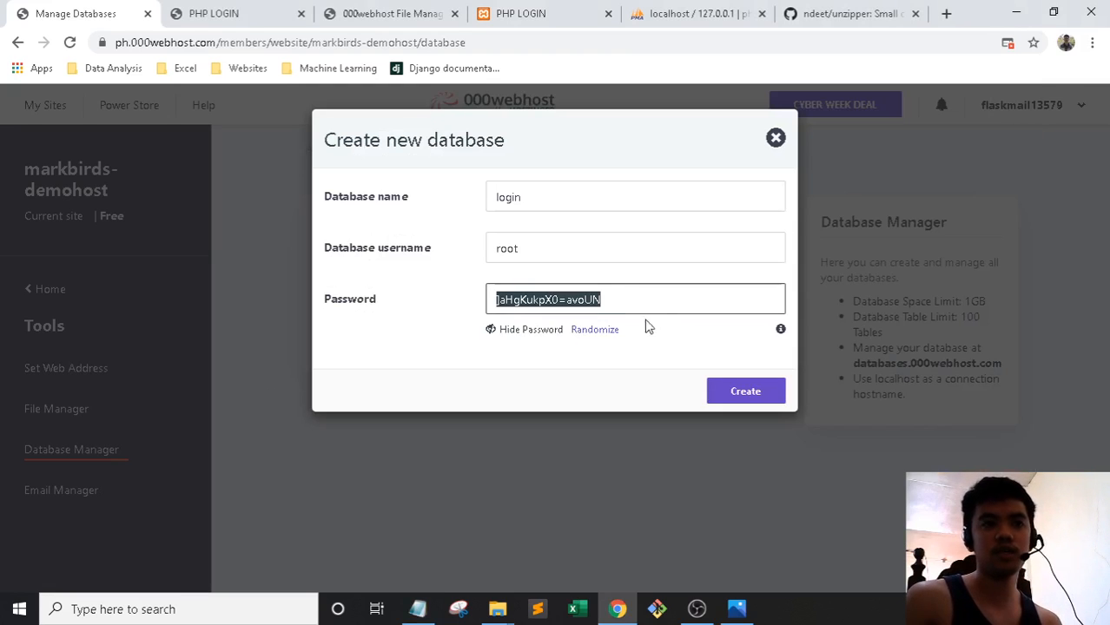
pyautogui.click(738, 392)
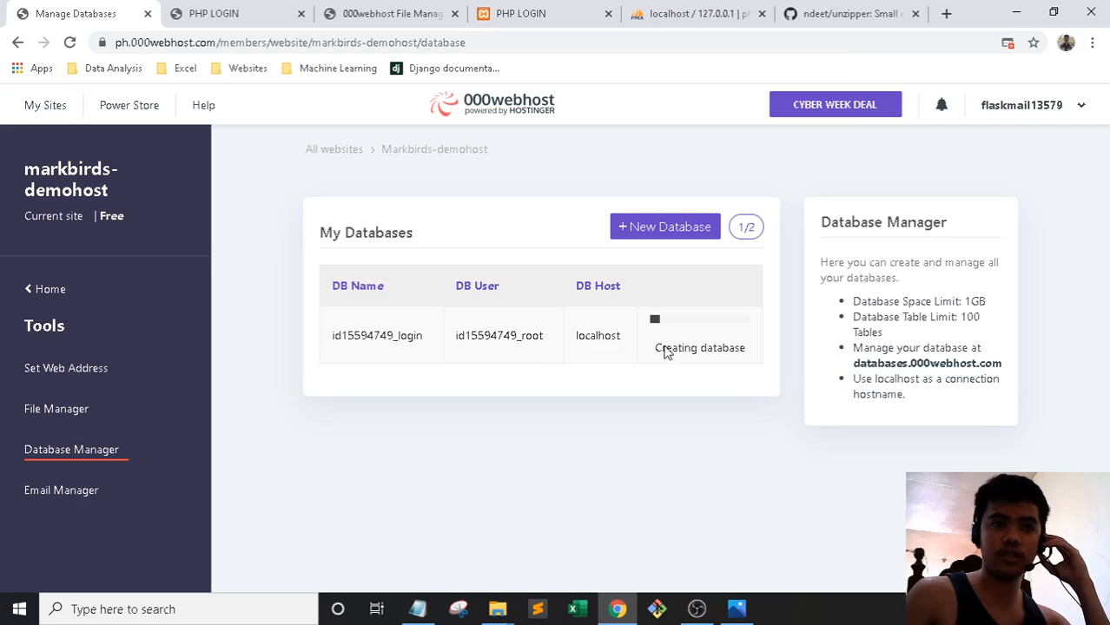
# Export the local login database from phpMyAdmin as login.sql into Downloads
pyautogui.click(674, 10)
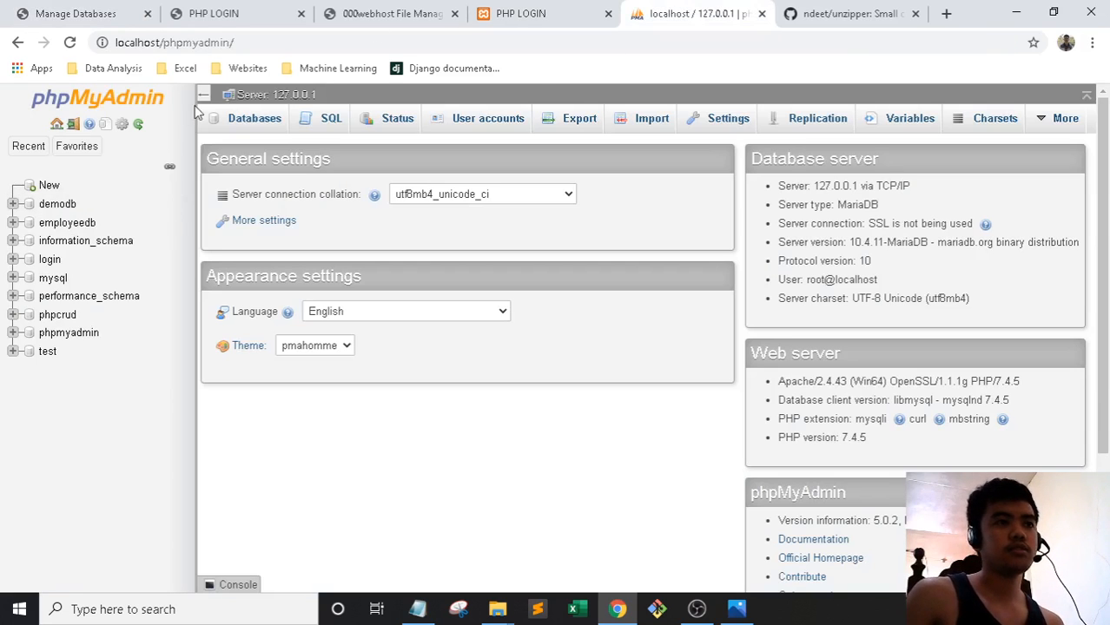
pyautogui.click(48, 262)
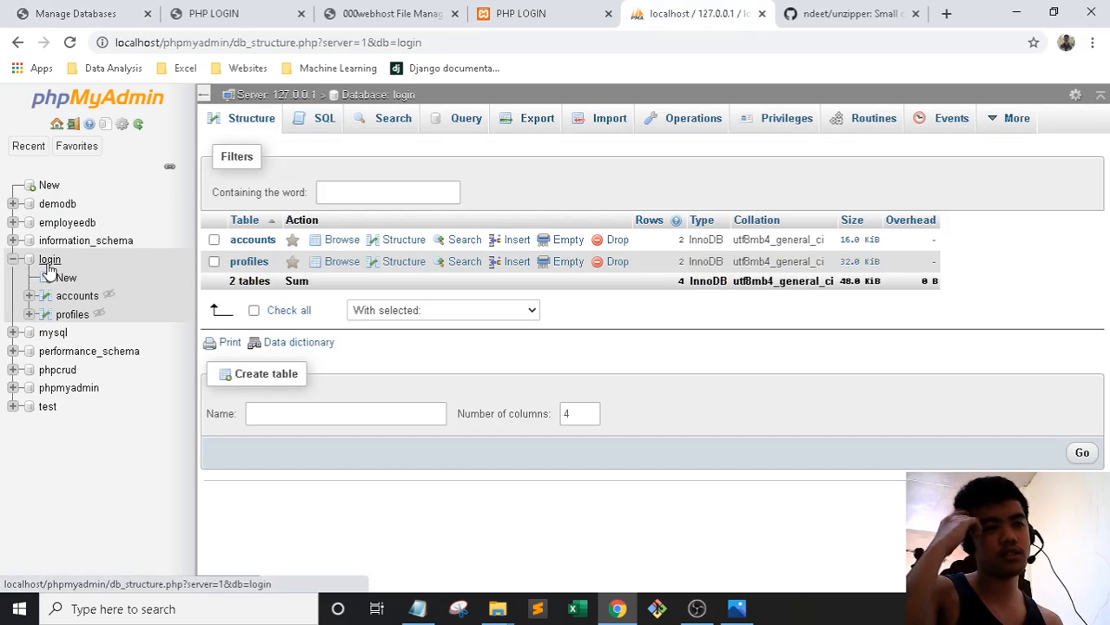
pyautogui.click(516, 10)
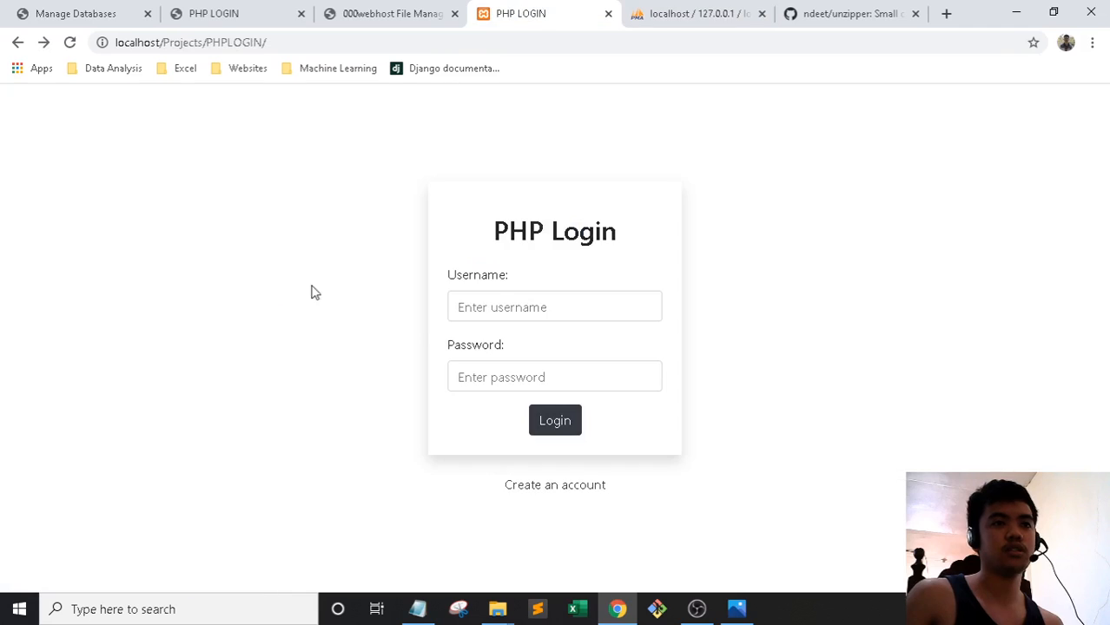
pyautogui.click(659, 10)
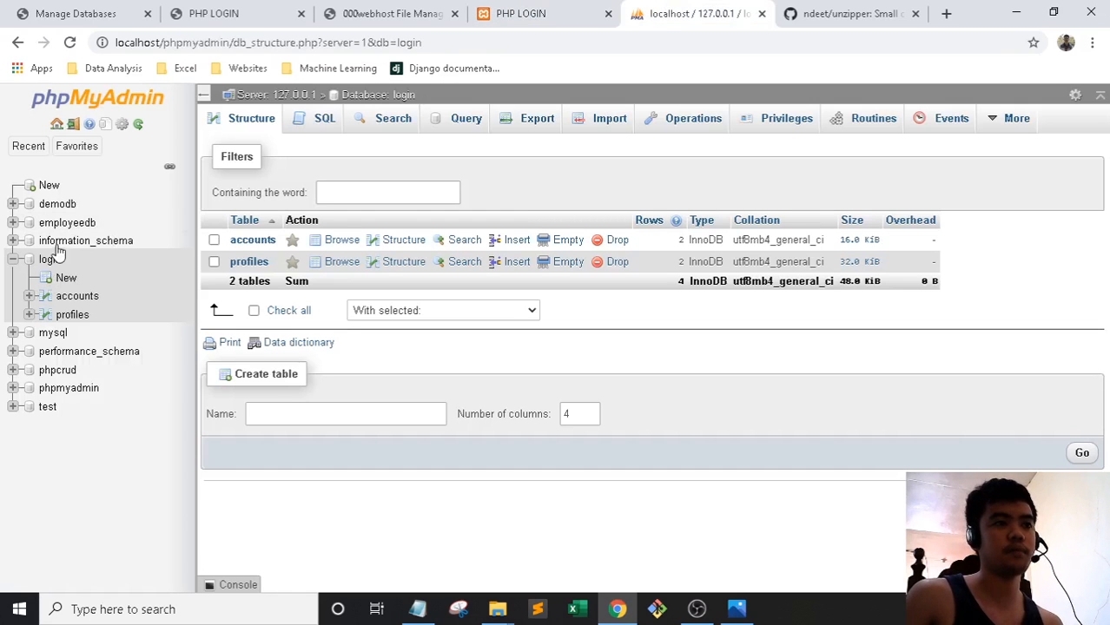
pyautogui.click(524, 126)
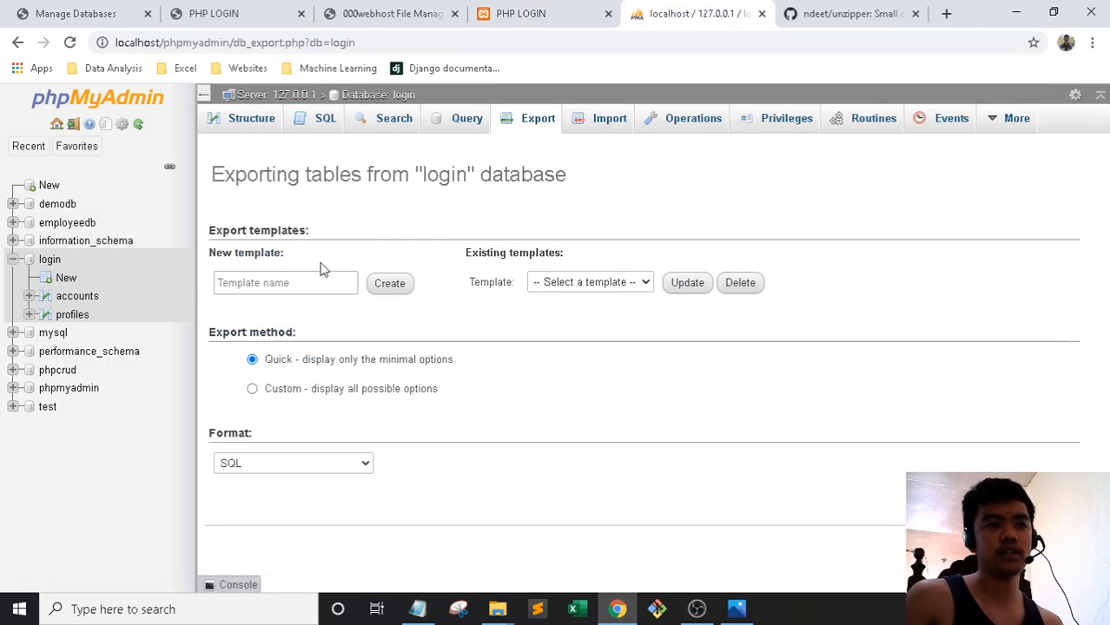
pyautogui.write('lo')
pyautogui.click(571, 311)
pyautogui.click(1060, 546)
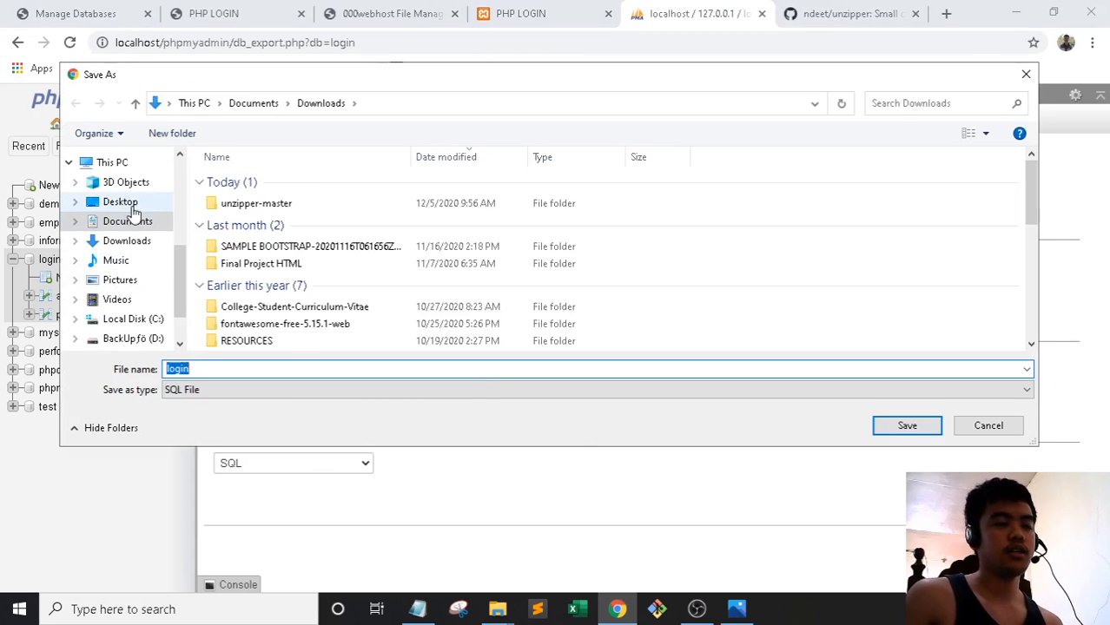
pyautogui.click(908, 425)
# Open the downloaded login.sql in Notepad, maximized, and scroll through the dump
pyautogui.click(53, 570)
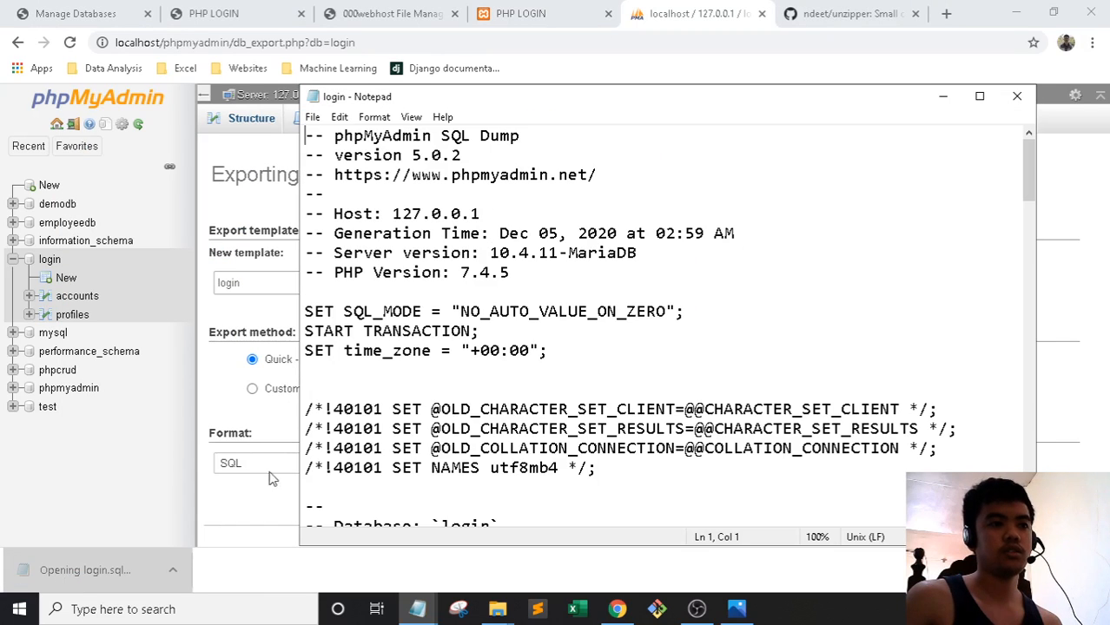
pyautogui.click(980, 96)
pyautogui.scroll(-20, 382, 278)
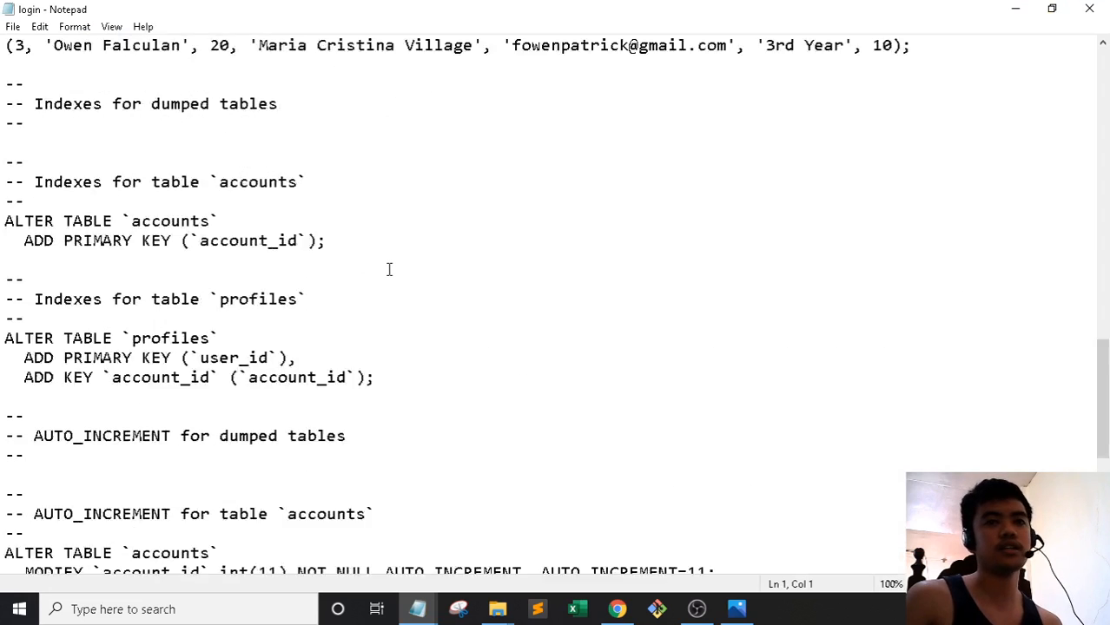
pyautogui.scroll(20, 389, 270)
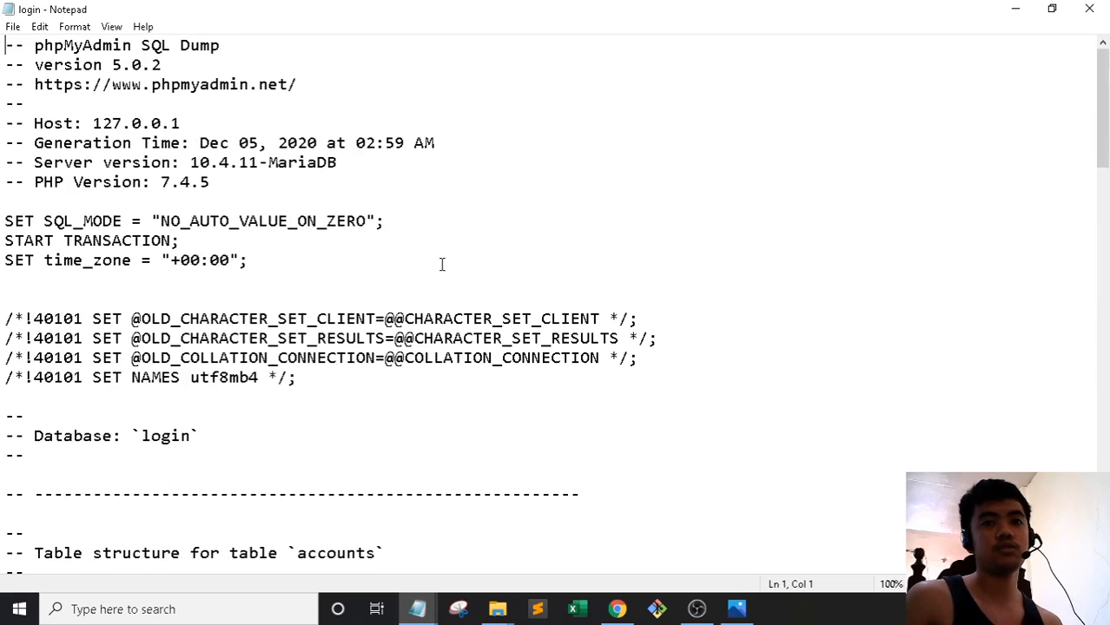
pyautogui.hotkey('alt', 'Tab')
pyautogui.click(247, 10)
# Return to the Database Manager page, then bring the login.sql dump forward in Notepad
pyautogui.click(349, 12)
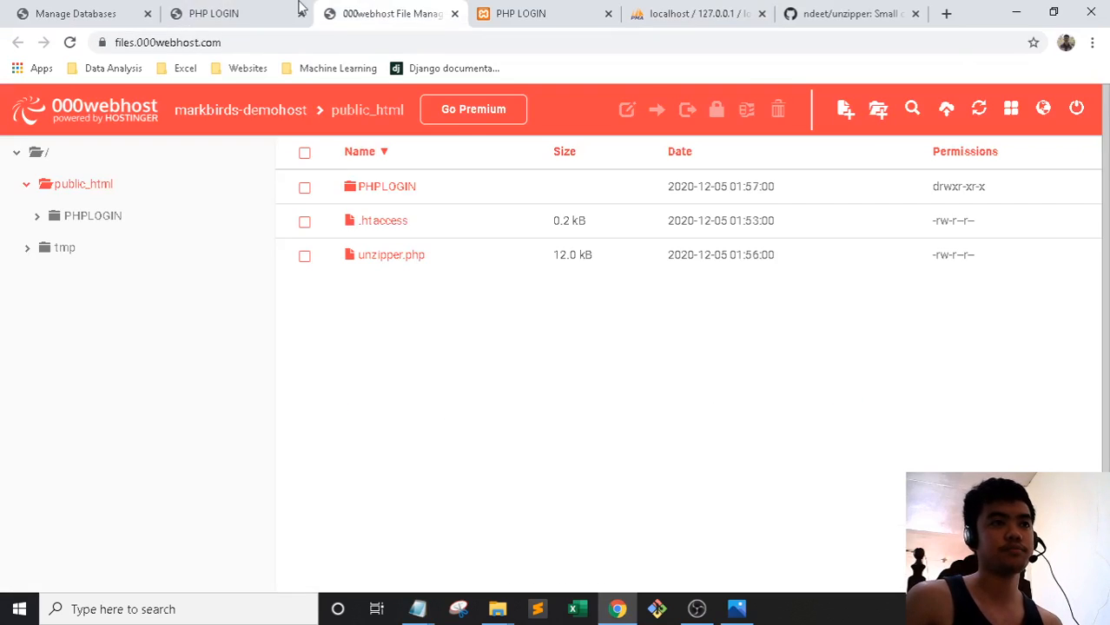
pyautogui.click(76, 9)
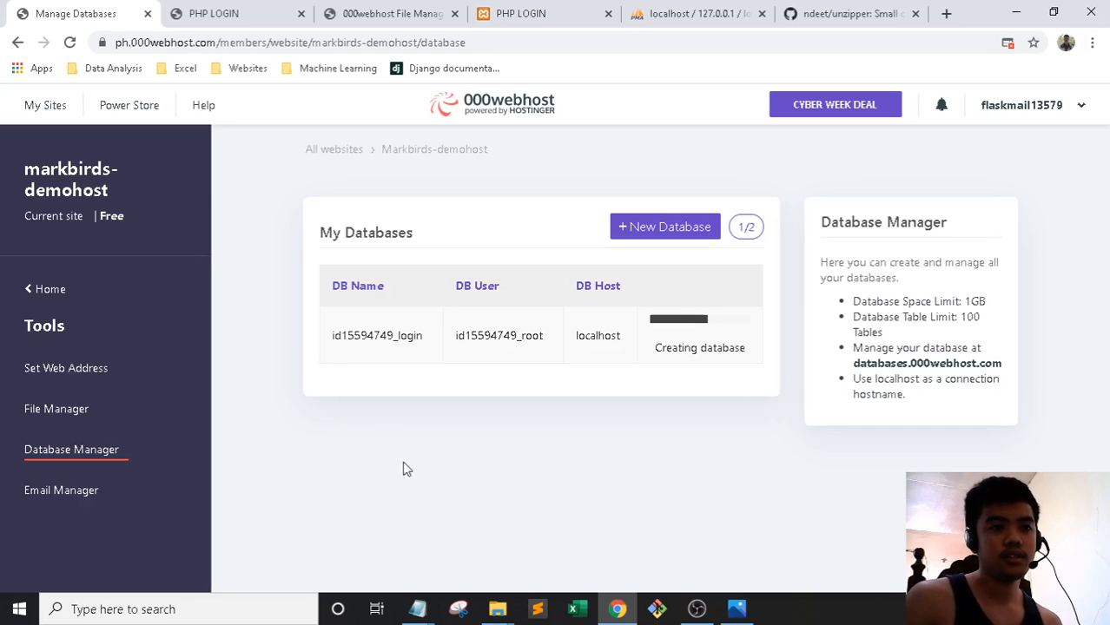
pyautogui.moveTo(418, 609)
pyautogui.click(438, 580)
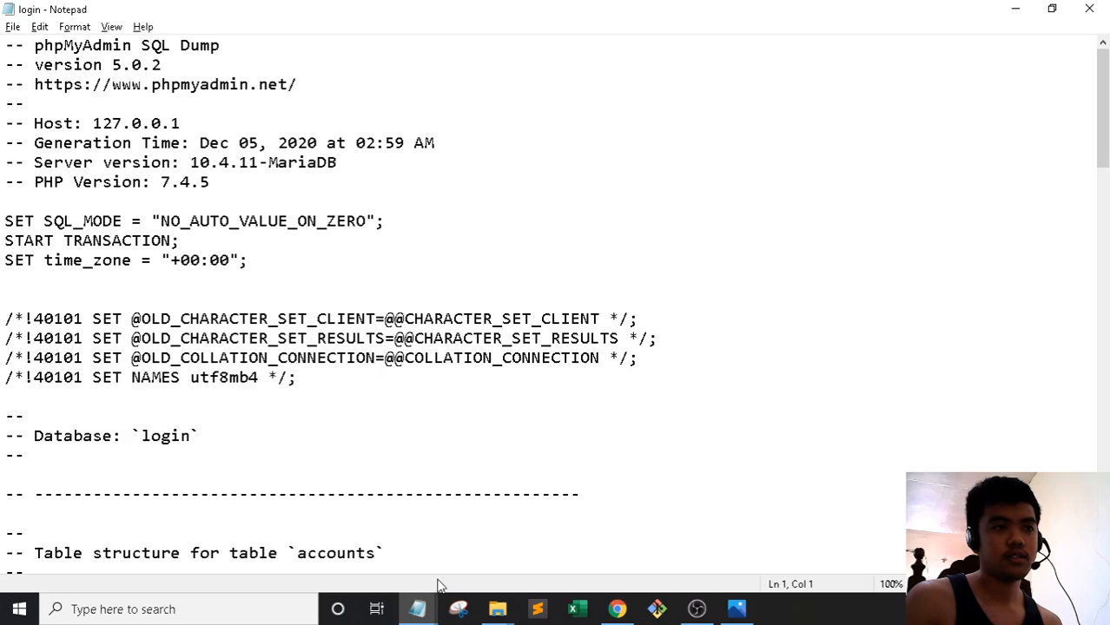
pyautogui.hotkey('alt', 'Tab')
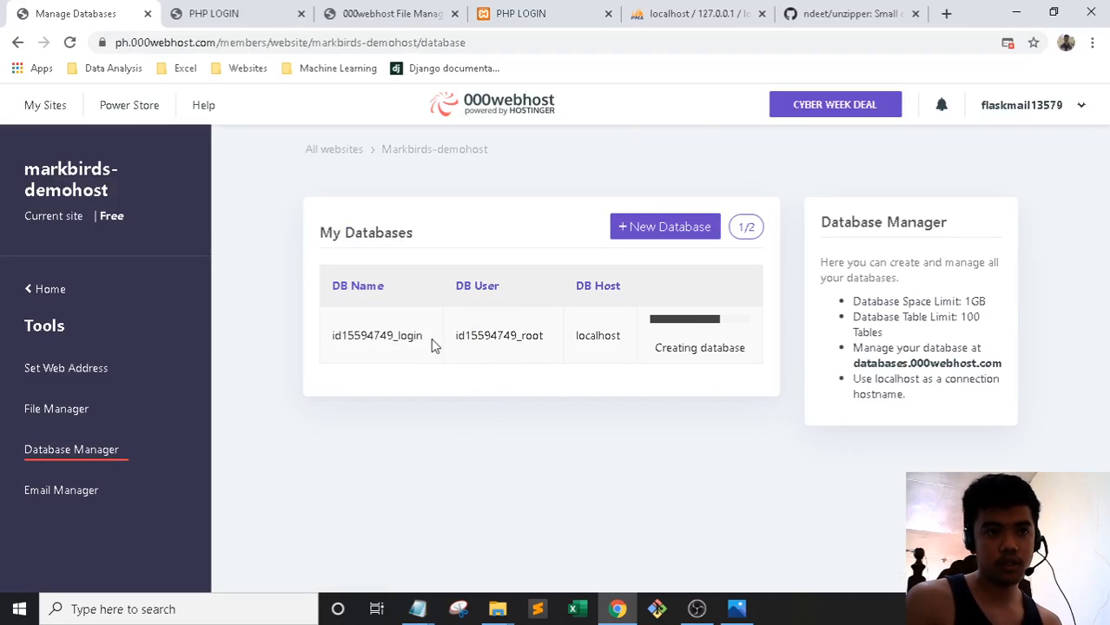
pyautogui.hotkey('alt', 'Tab')
pyautogui.scroll(-2, 392, 453)
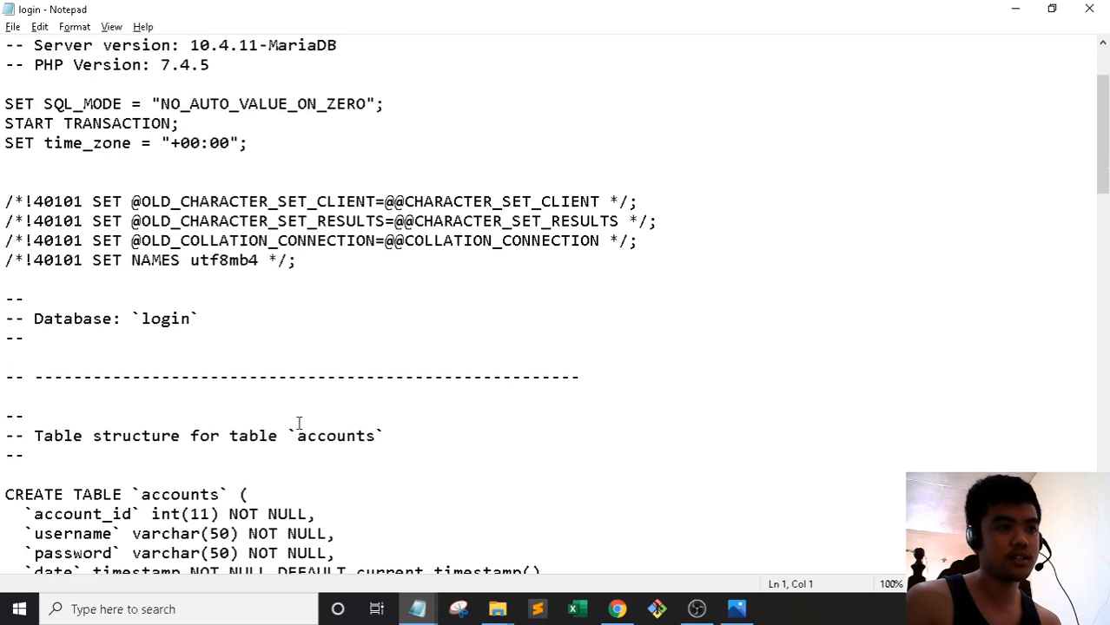
pyautogui.scroll(2, 235, 388)
# Replace login with id15594749_login on the dump's Database line and save login.sql
pyautogui.moveTo(216, 439); pyautogui.dragTo(4, 439)
pyautogui.click(232, 448)
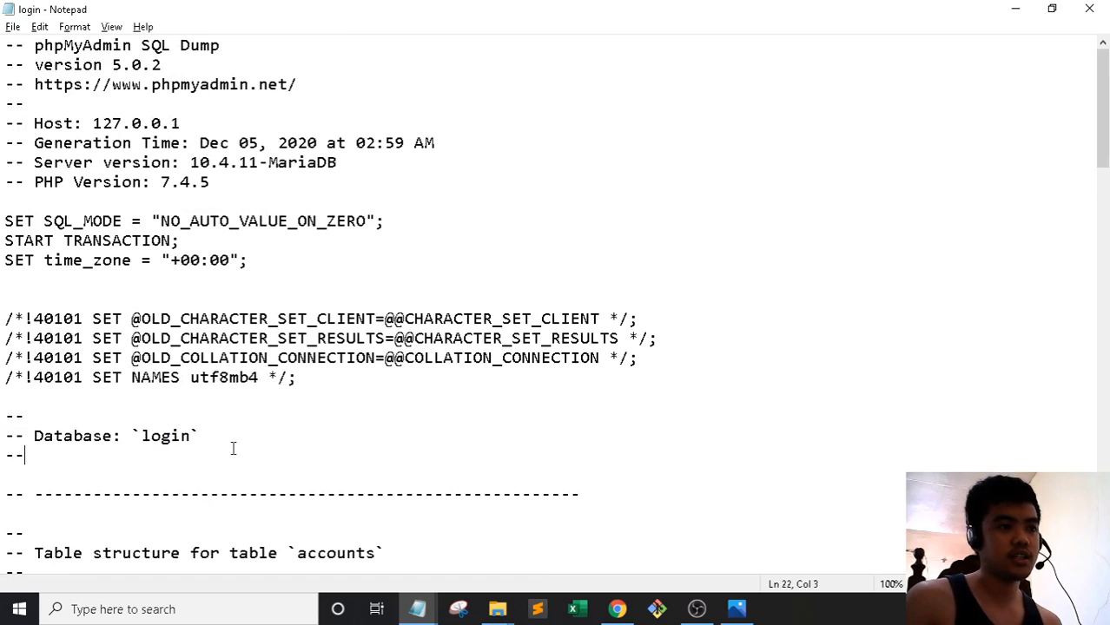
pyautogui.hotkey('alt', 'Tab')
pyautogui.moveTo(424, 338); pyautogui.dragTo(330, 343)
pyautogui.hotkey('ctrl', 'c')
pyautogui.hotkey('alt', 'Tab')
pyautogui.moveTo(194, 440); pyautogui.dragTo(142, 440)
pyautogui.hotkey('ctrl', 'v')
pyautogui.hotkey('ctrl', 's')
# Check the dump's new database name against id15594749_login in the Database Manager
pyautogui.scroll(-6, 219, 437)
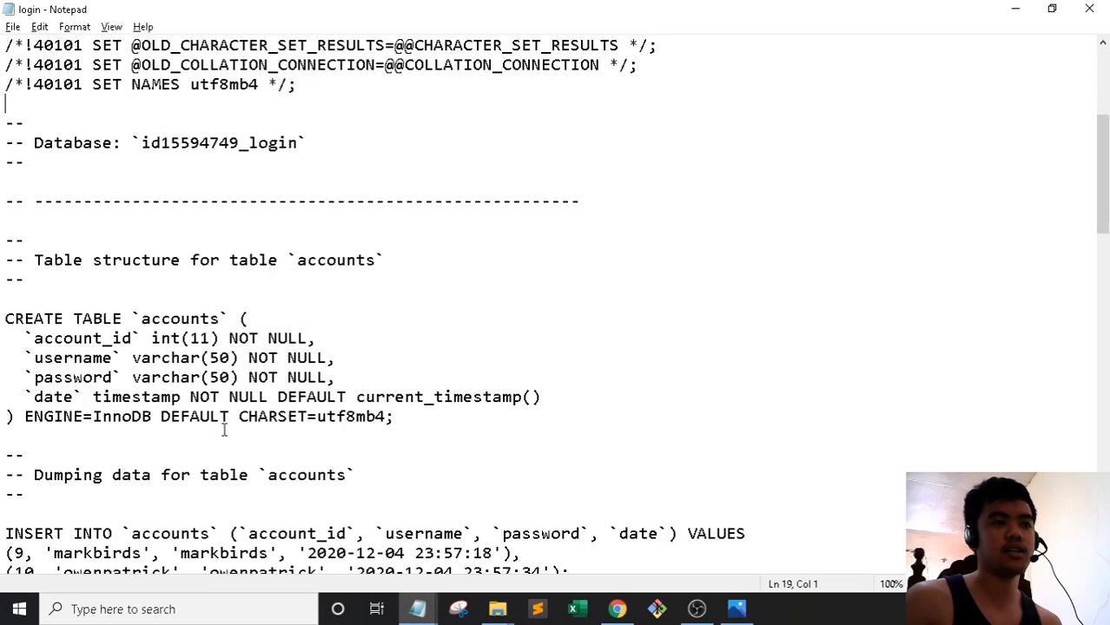
pyautogui.scroll(3, 231, 267)
pyautogui.hotkey('alt', 'Tab')
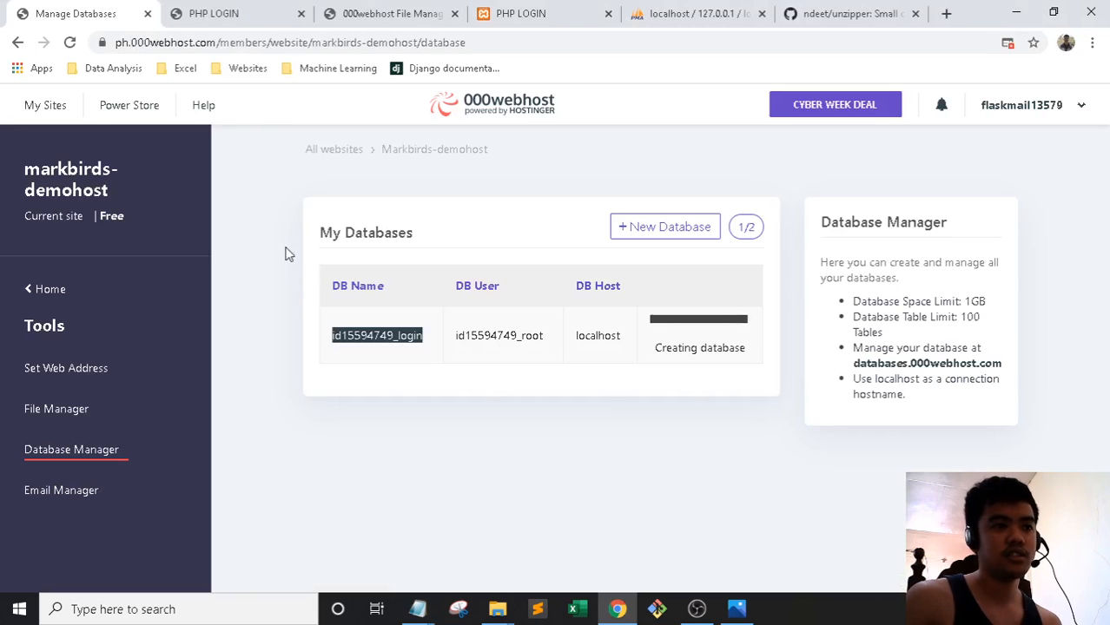
pyautogui.hotkey('alt', 'Tab')
pyautogui.moveTo(333, 264); pyautogui.dragTo(25, 263)
pyautogui.hotkey('alt', 'Tab')
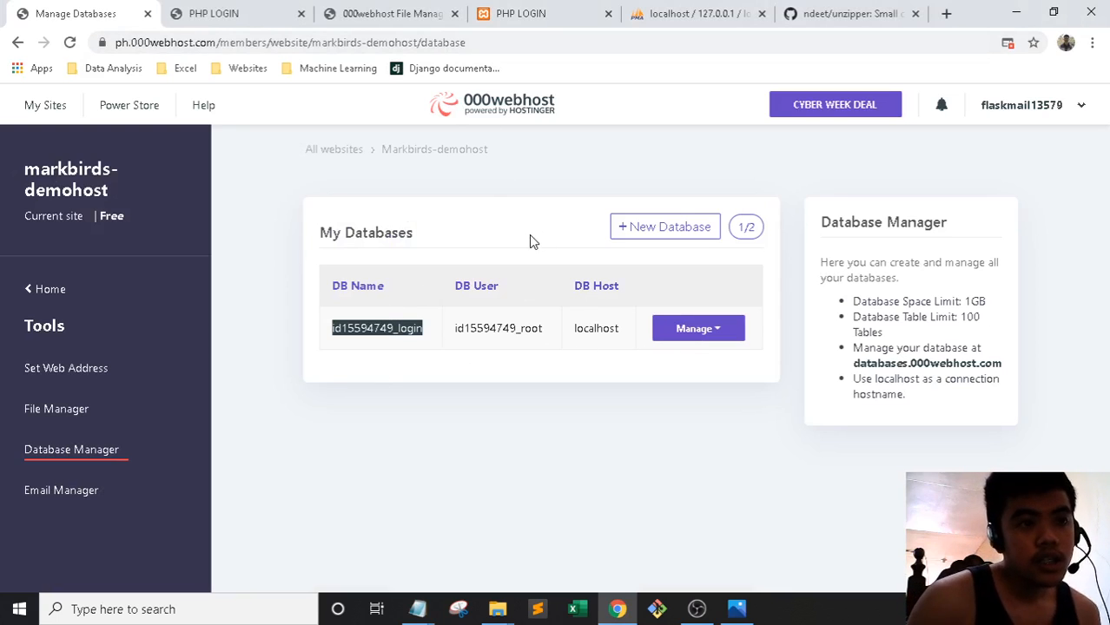
# Open the hosted id15594749_login database's SQL query page in phpMyAdmin
pyautogui.click(716, 335)
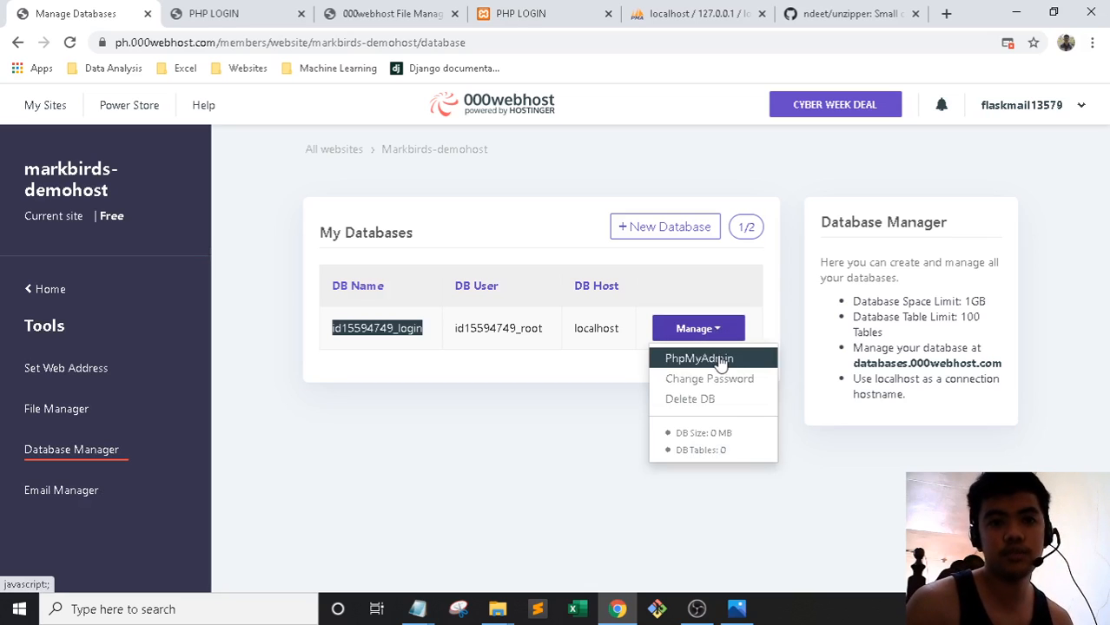
pyautogui.click(721, 362)
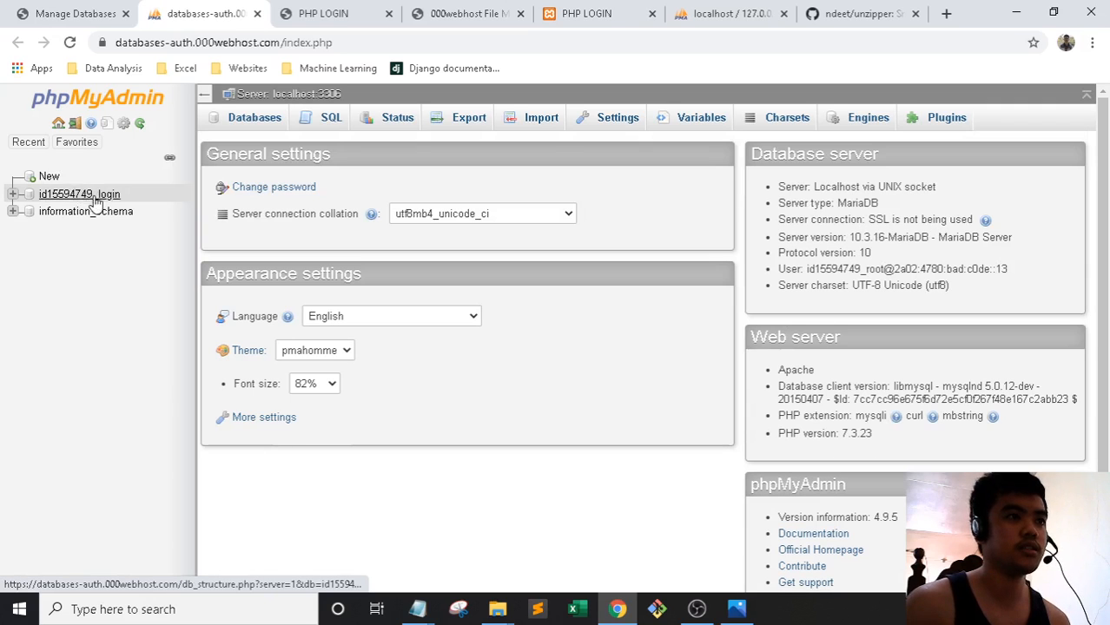
pyautogui.click(94, 198)
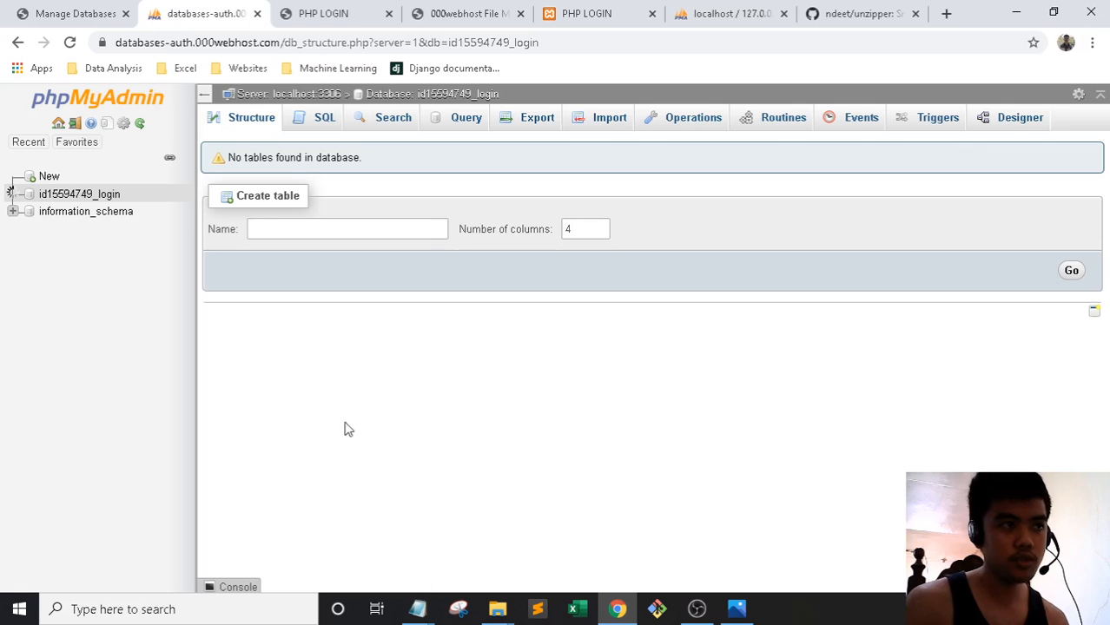
pyautogui.click(323, 120)
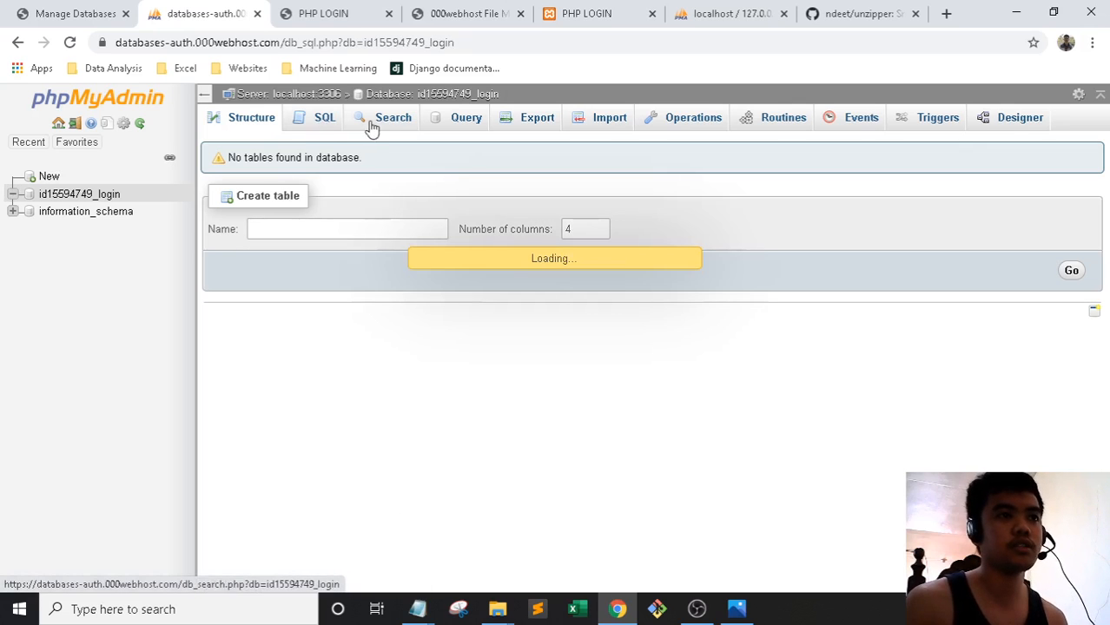
# Paste the entire login.sql dump into the query box and run it on id15594749_login
pyautogui.moveTo(418, 614)
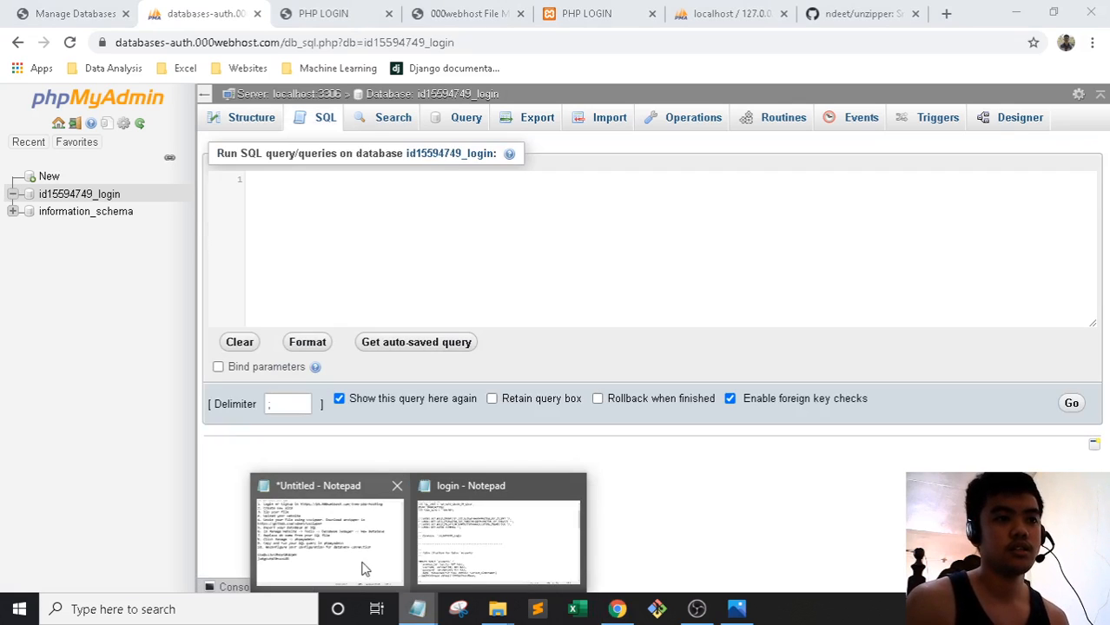
pyautogui.click(434, 522)
pyautogui.hotkey('ctrl', 'a')
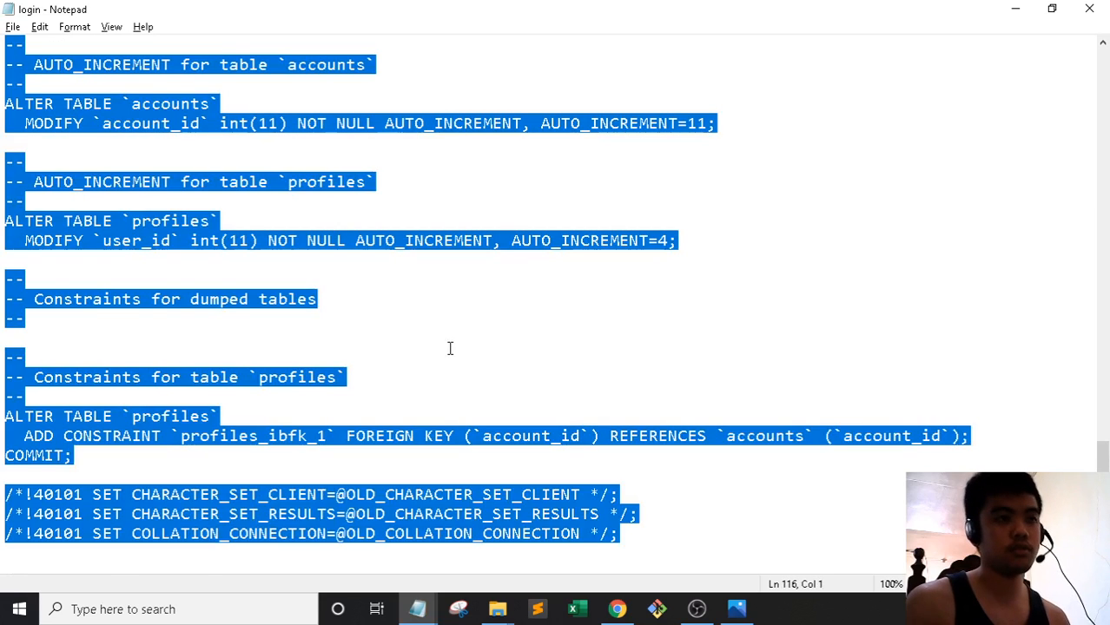
pyautogui.hotkey('alt', 'Tab')
pyautogui.click(271, 185)
pyautogui.hotkey('ctrl', 'v')
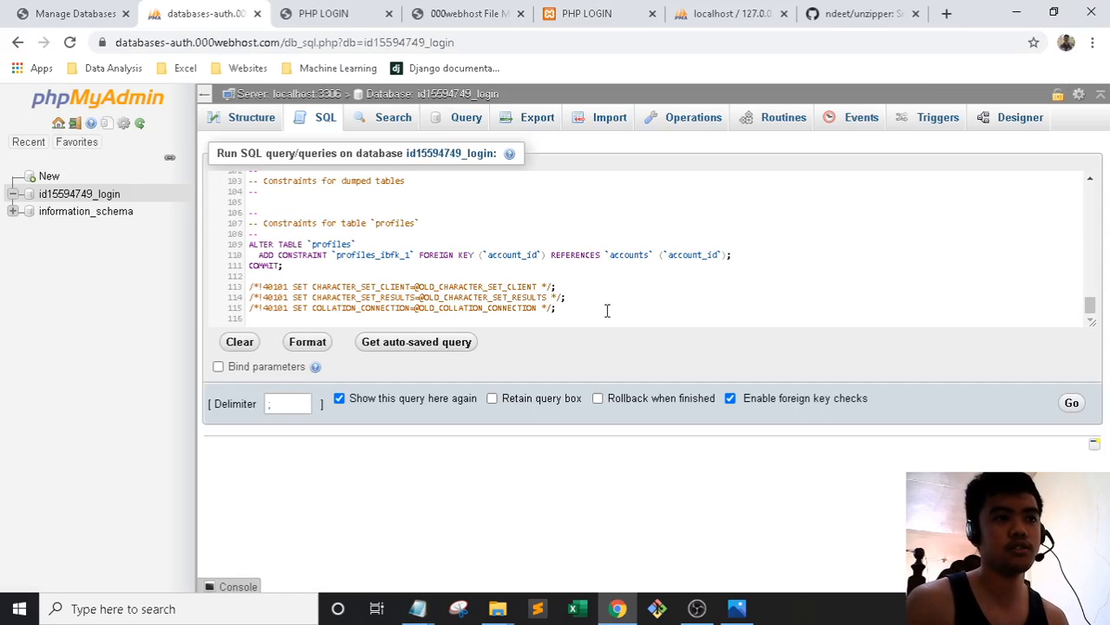
pyautogui.click(1071, 405)
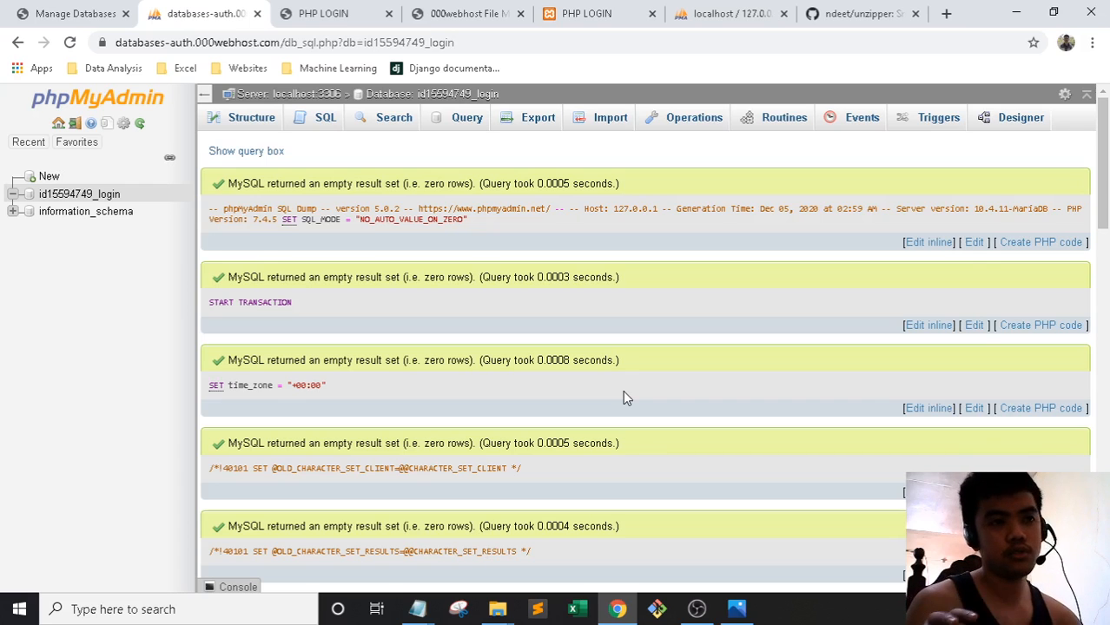
# Browse the accounts table rows in the local phpMyAdmin login database
pyautogui.click(515, 4)
pyautogui.click(583, 5)
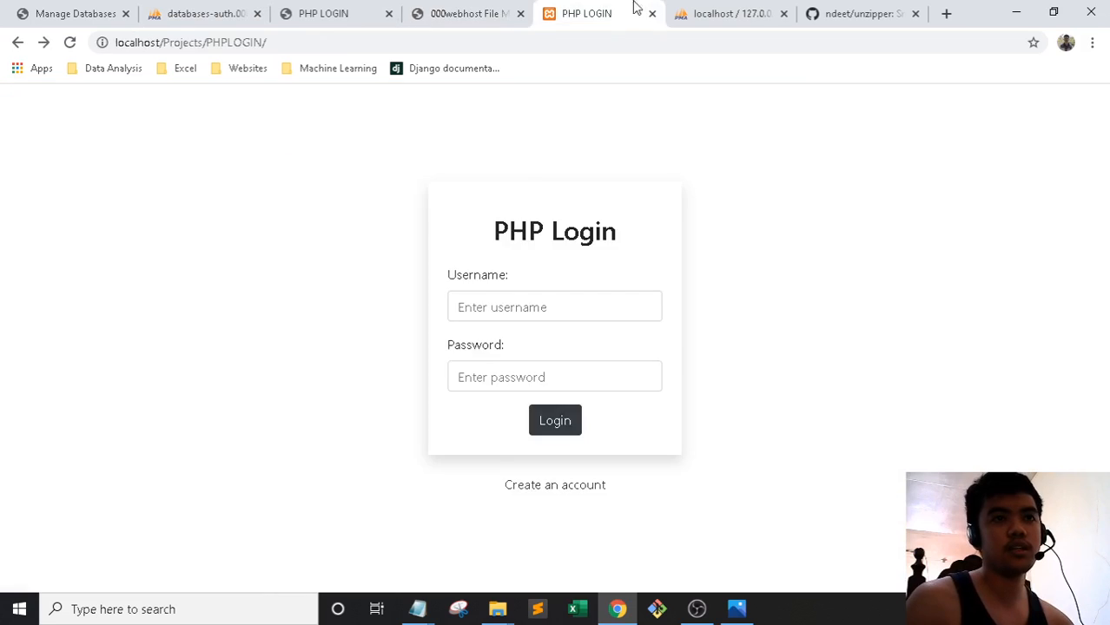
pyautogui.click(702, 6)
pyautogui.click(79, 296)
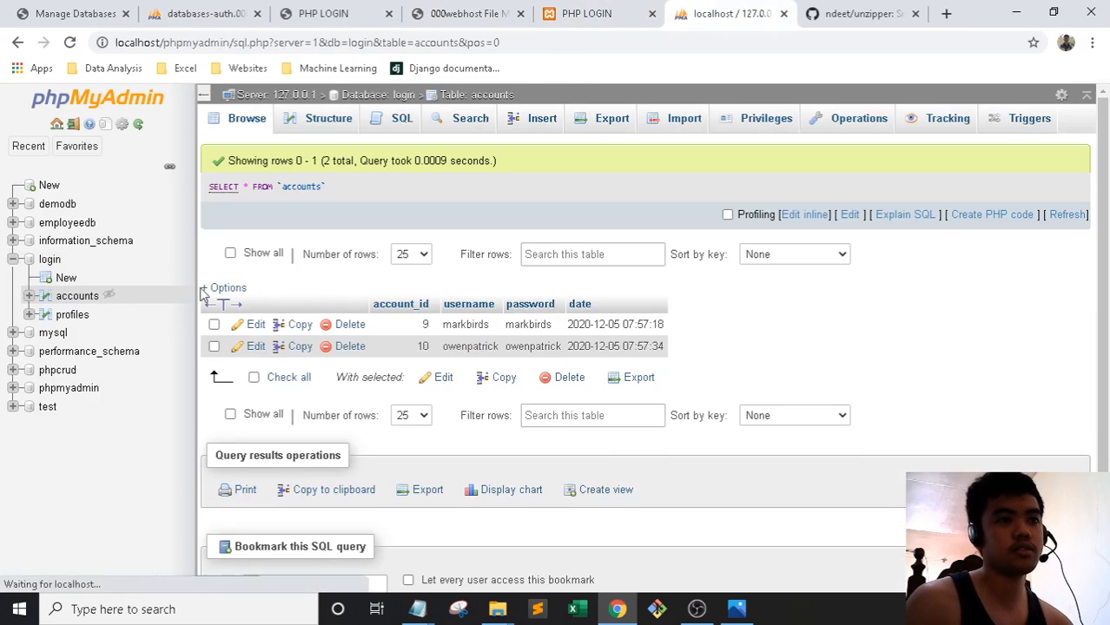
# Look over the live site, import results and database list, then return to File Manager
pyautogui.click(310, 7)
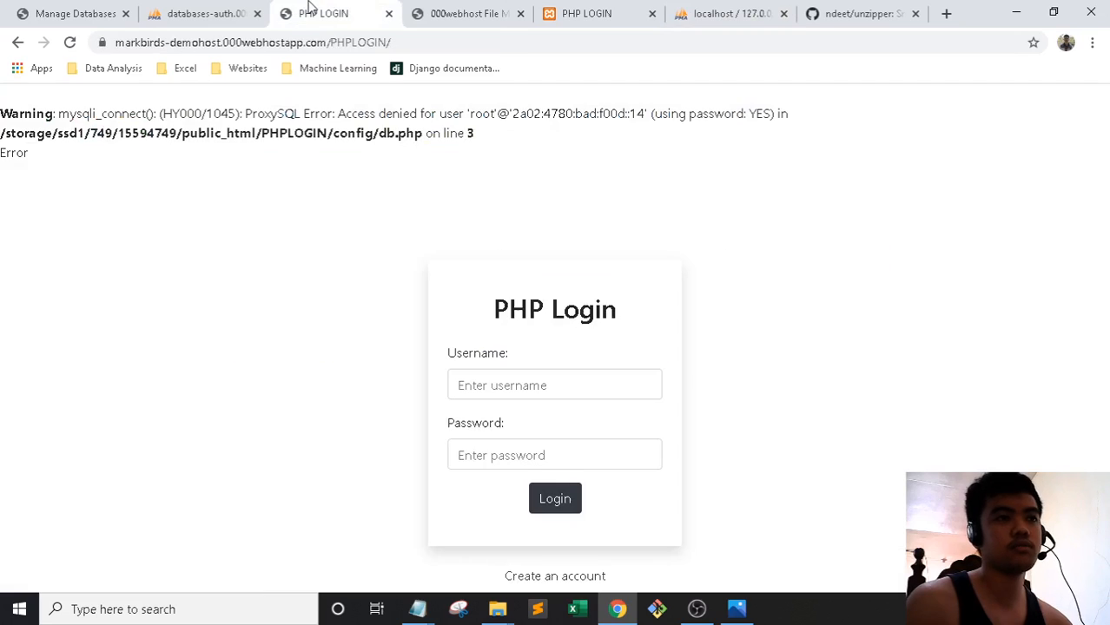
pyautogui.click(235, 6)
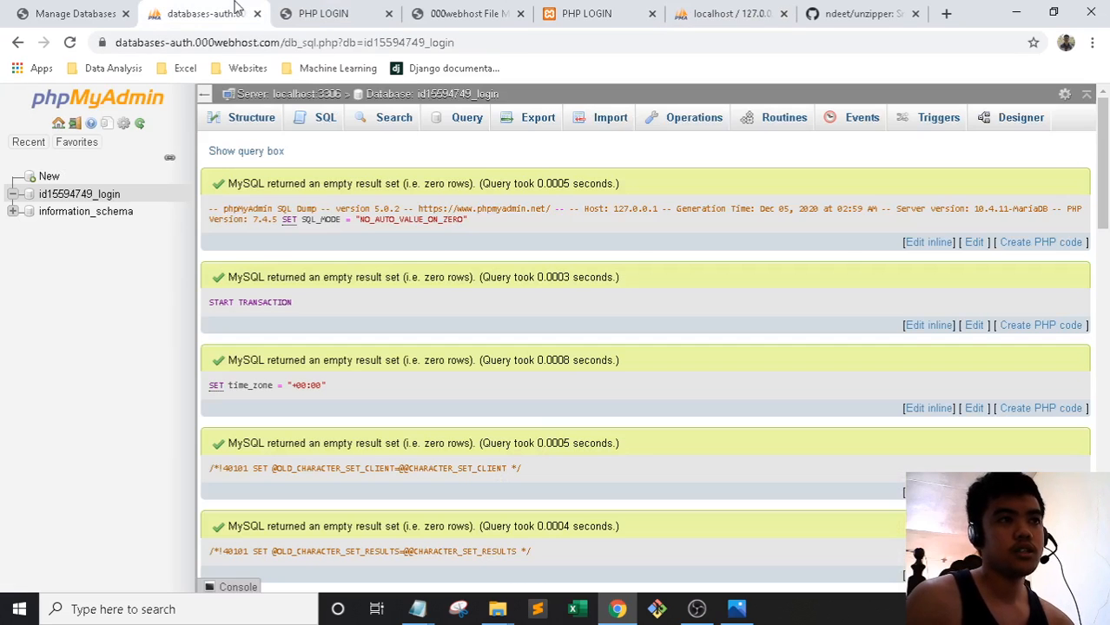
pyautogui.click(113, 9)
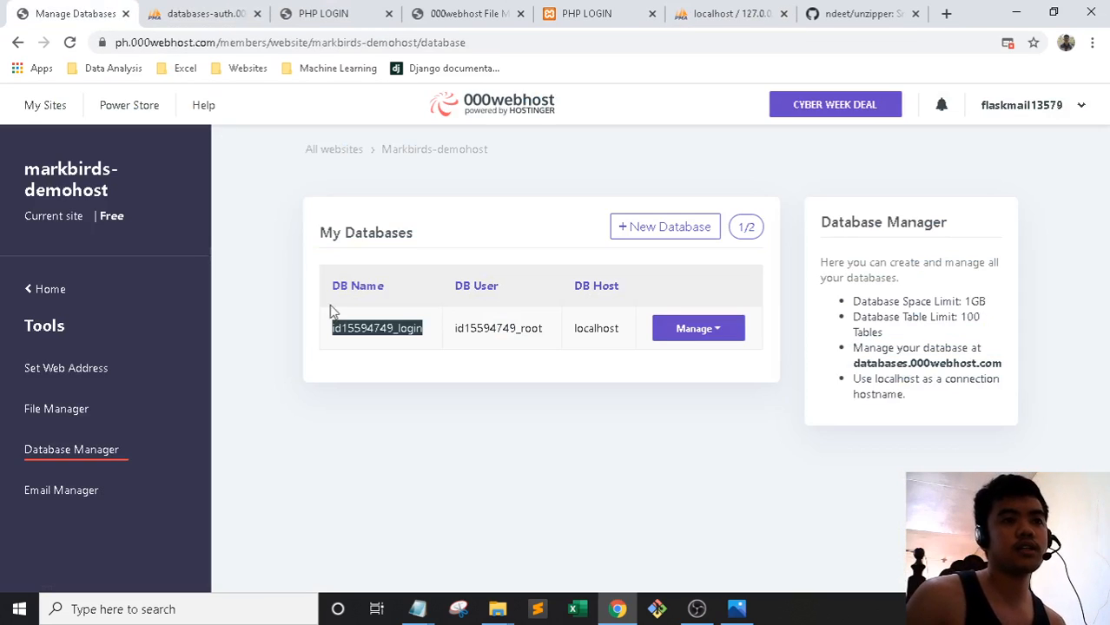
pyautogui.click(376, 380)
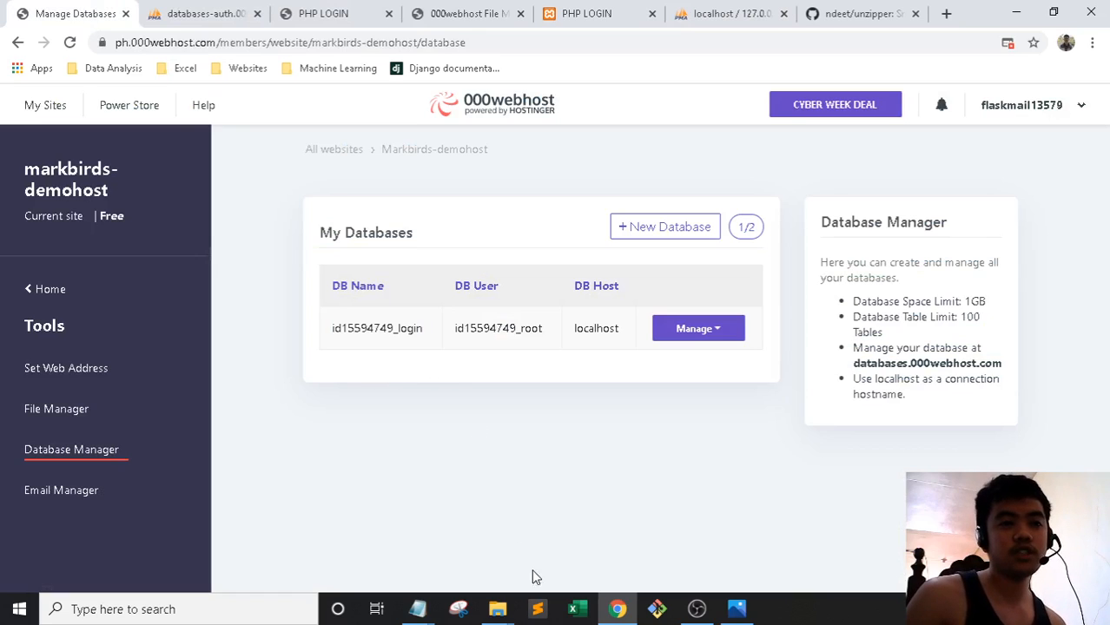
pyautogui.click(571, 6)
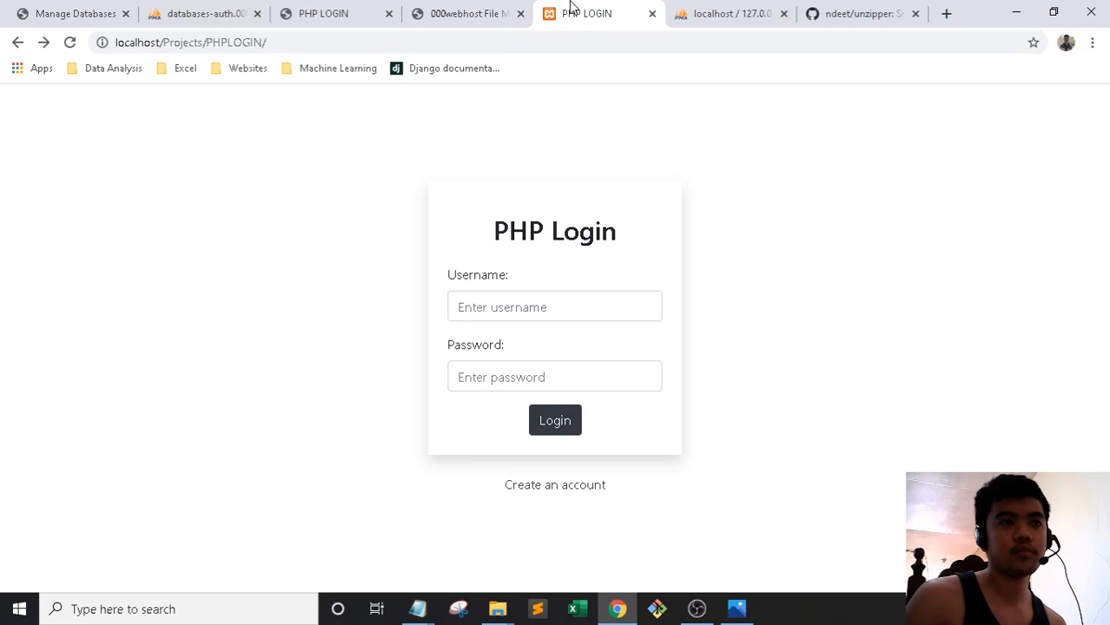
pyautogui.click(489, 7)
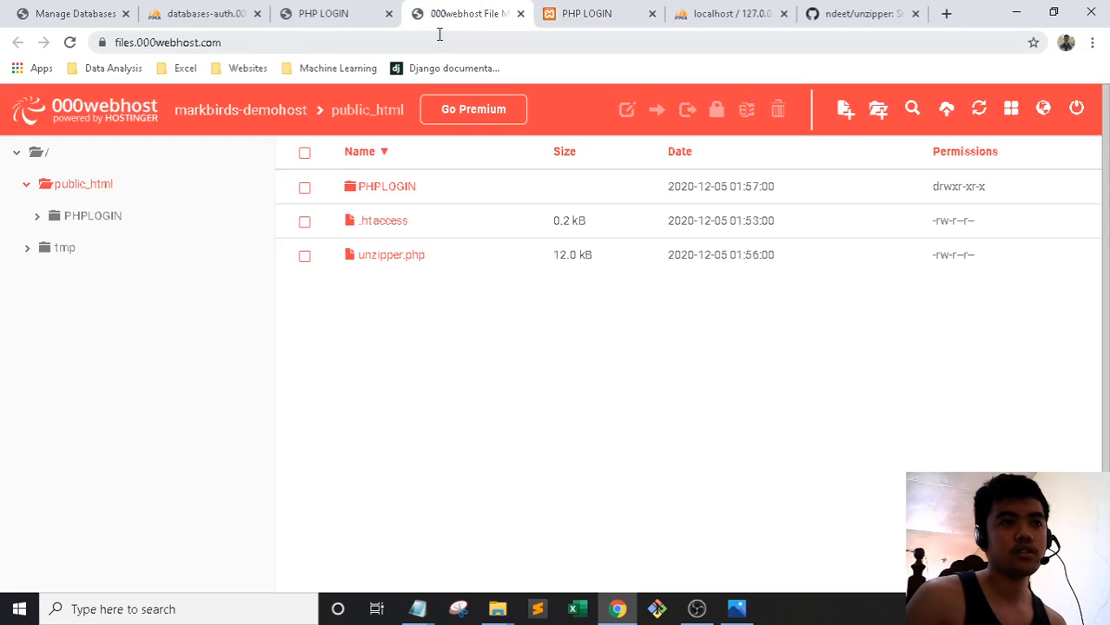
# Open the PHPLOGIN folder and try selecting its config folder
pyautogui.doubleClick(393, 189)
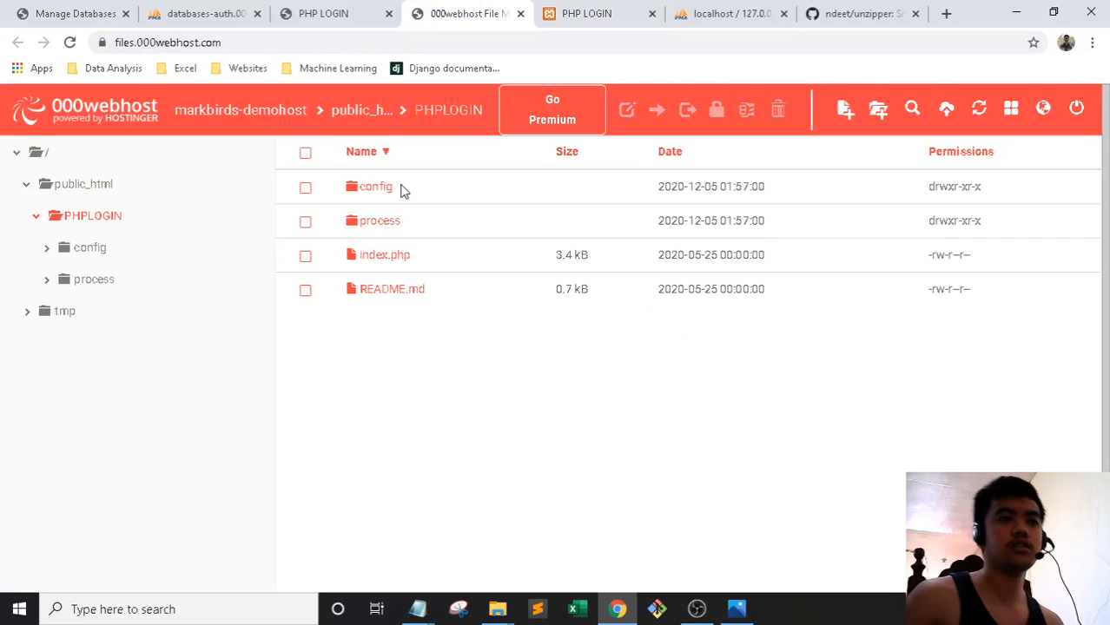
pyautogui.click(385, 191)
pyautogui.click(385, 186)
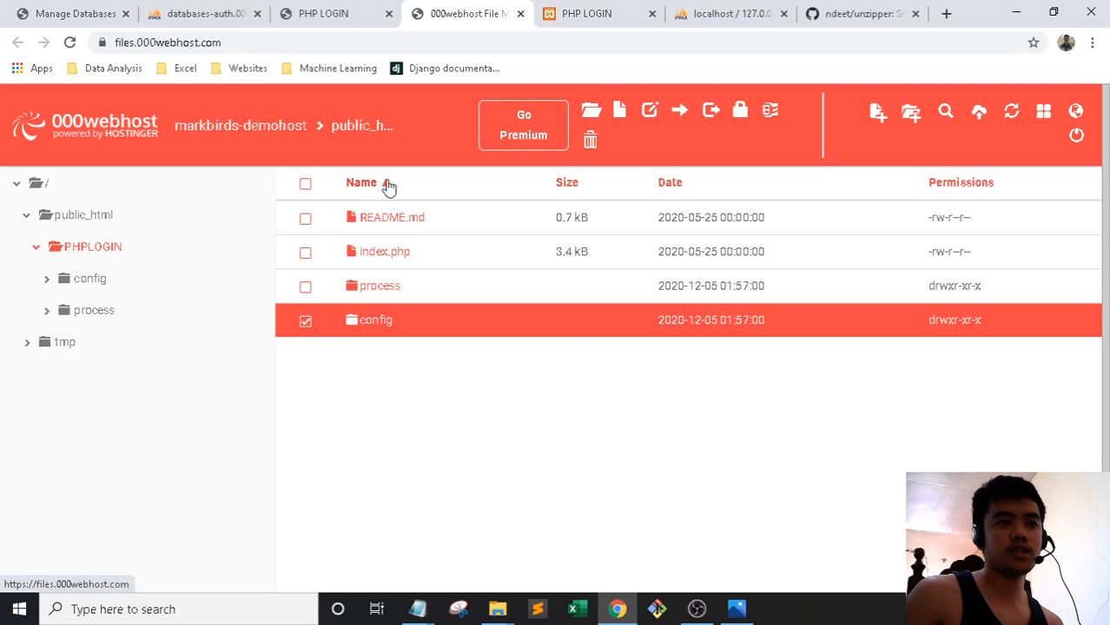
pyautogui.click(388, 184)
pyautogui.click(305, 218)
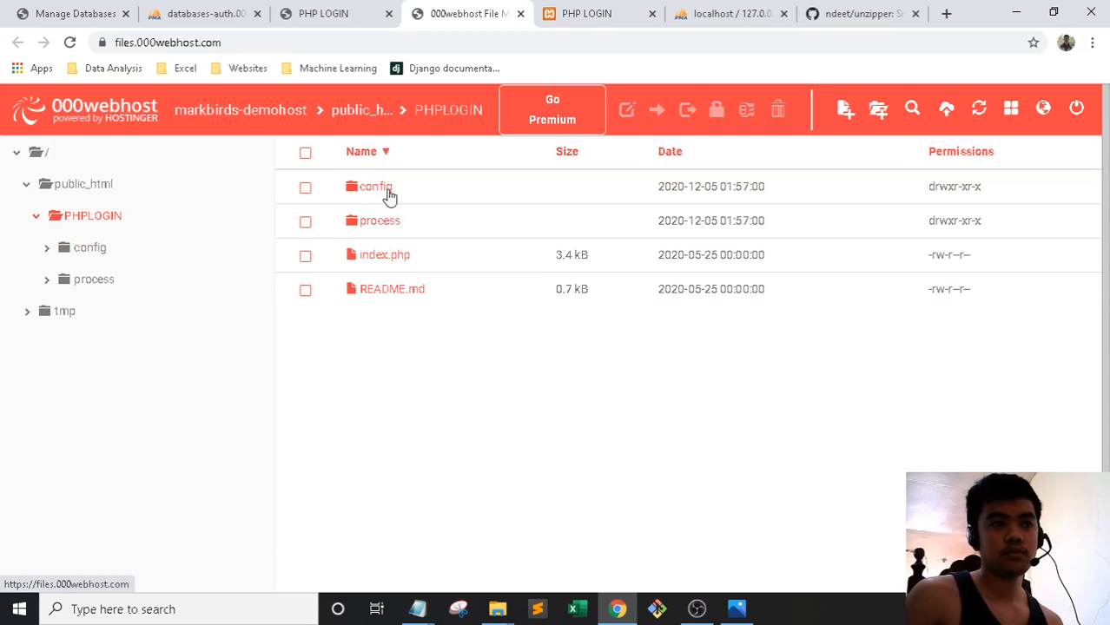
pyautogui.click(387, 192)
pyautogui.click(387, 192)
pyautogui.click(389, 189)
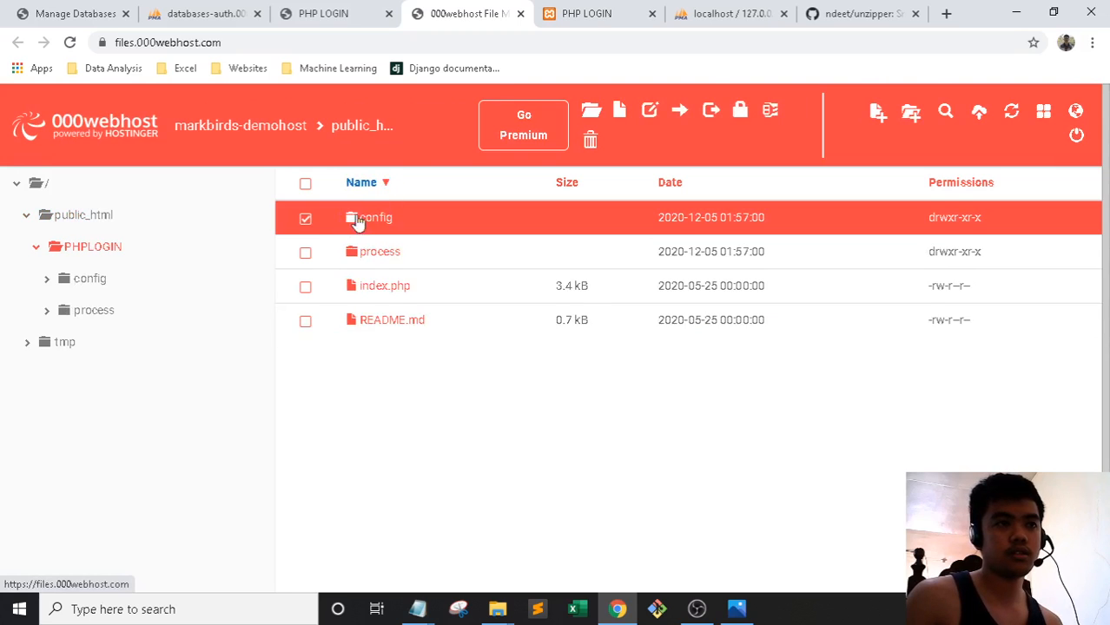
pyautogui.click(307, 220)
pyautogui.click(384, 192)
pyautogui.click(383, 194)
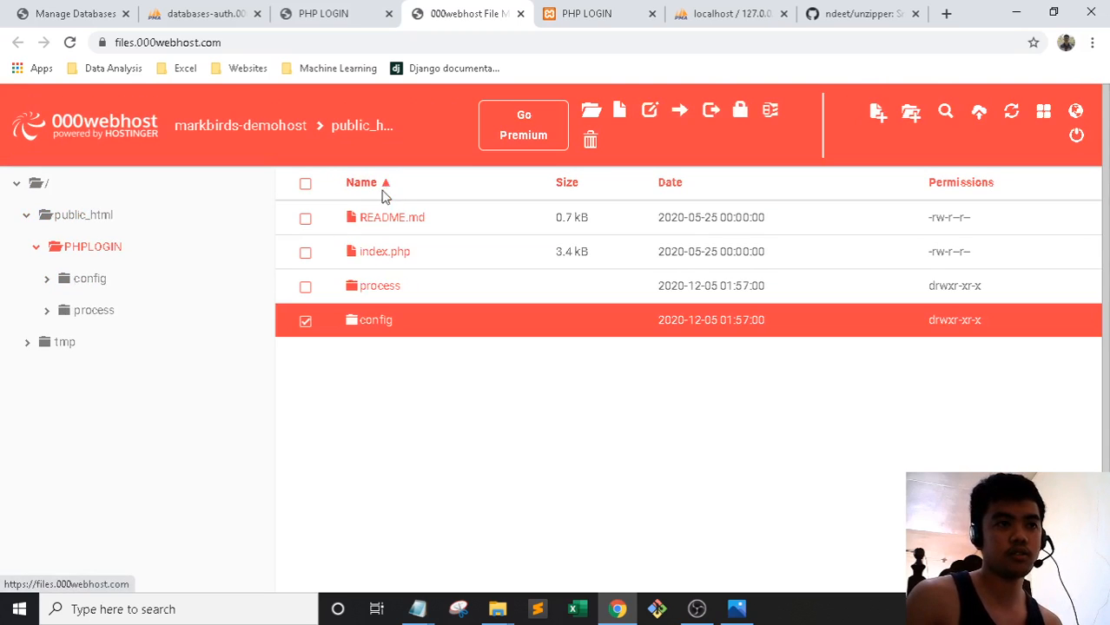
pyautogui.click(305, 322)
# Navigate to PHPLOGIN's config folder from the tree and open define.php for editing
pyautogui.doubleClick(383, 292)
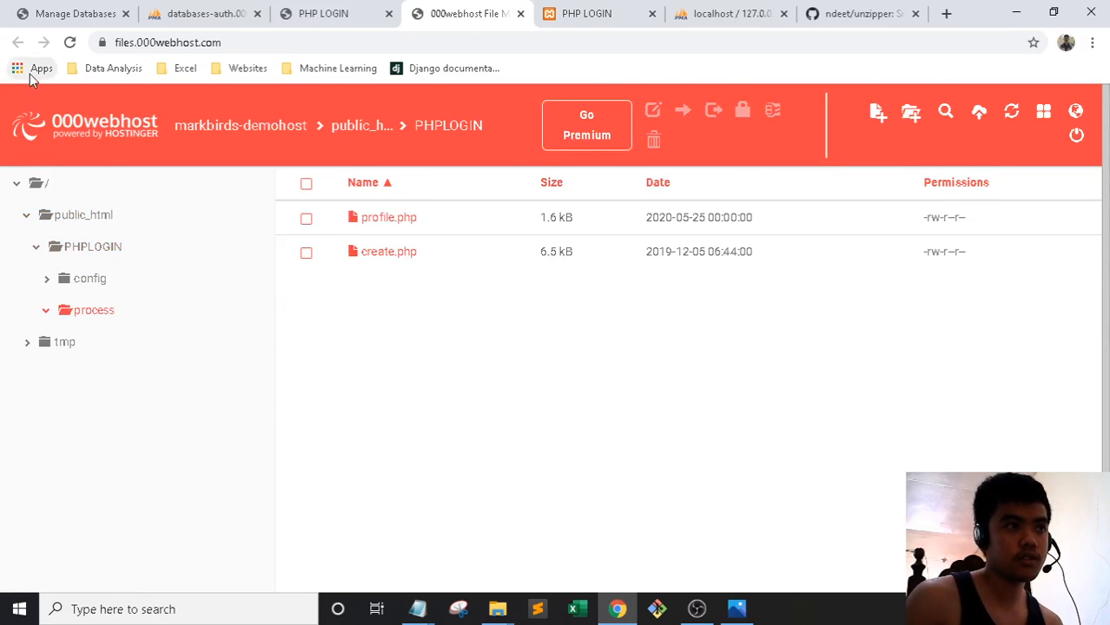
pyautogui.click(92, 285)
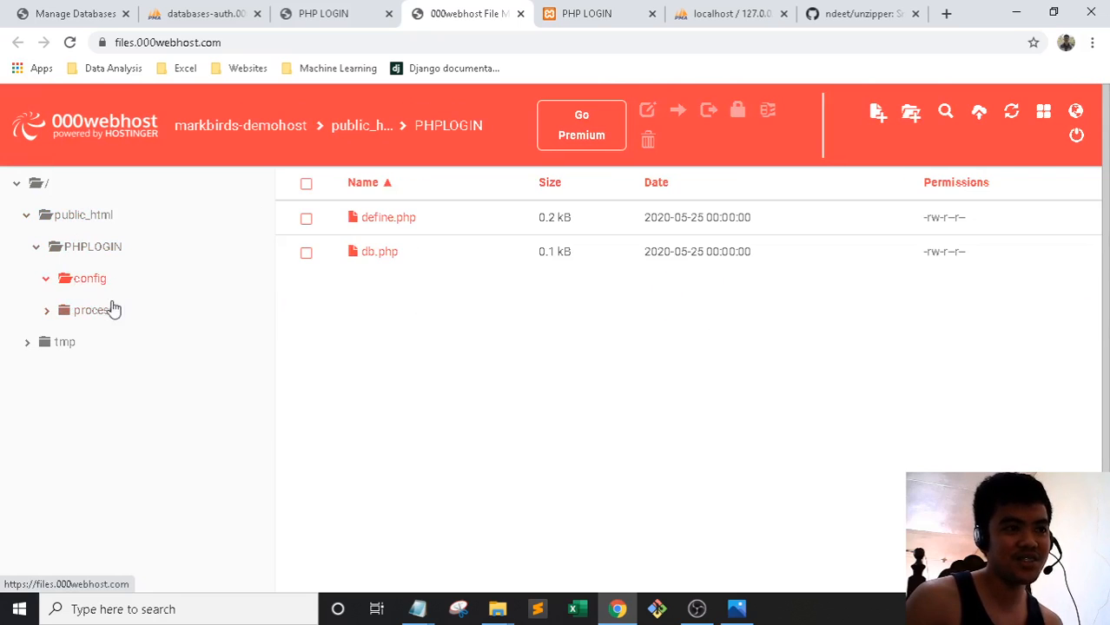
pyautogui.click(386, 223)
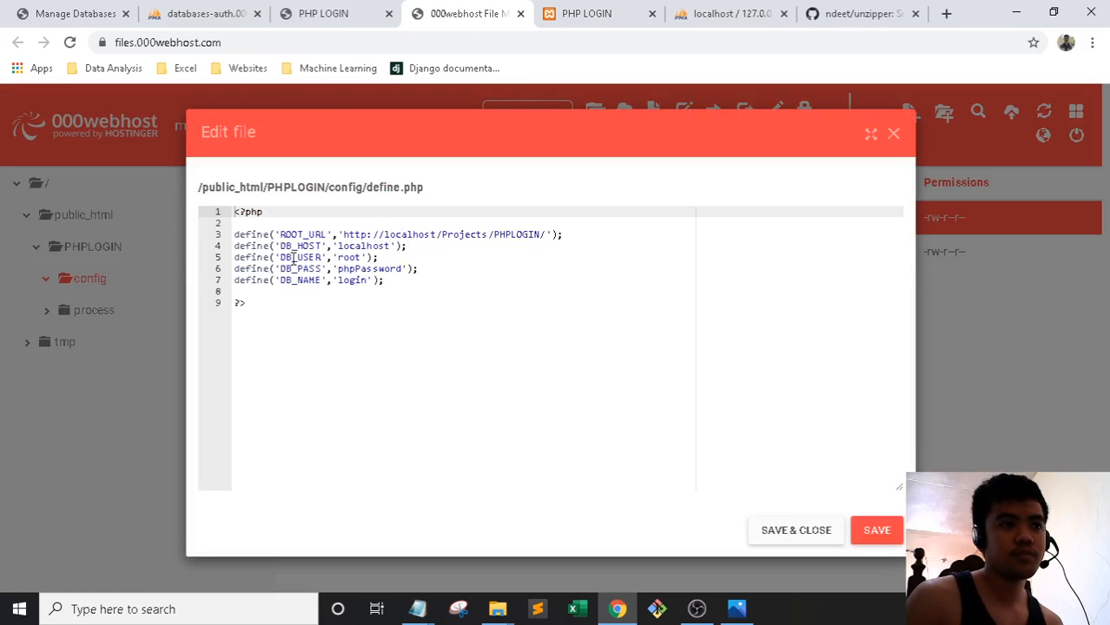
pyautogui.click(892, 135)
pyautogui.click(383, 254)
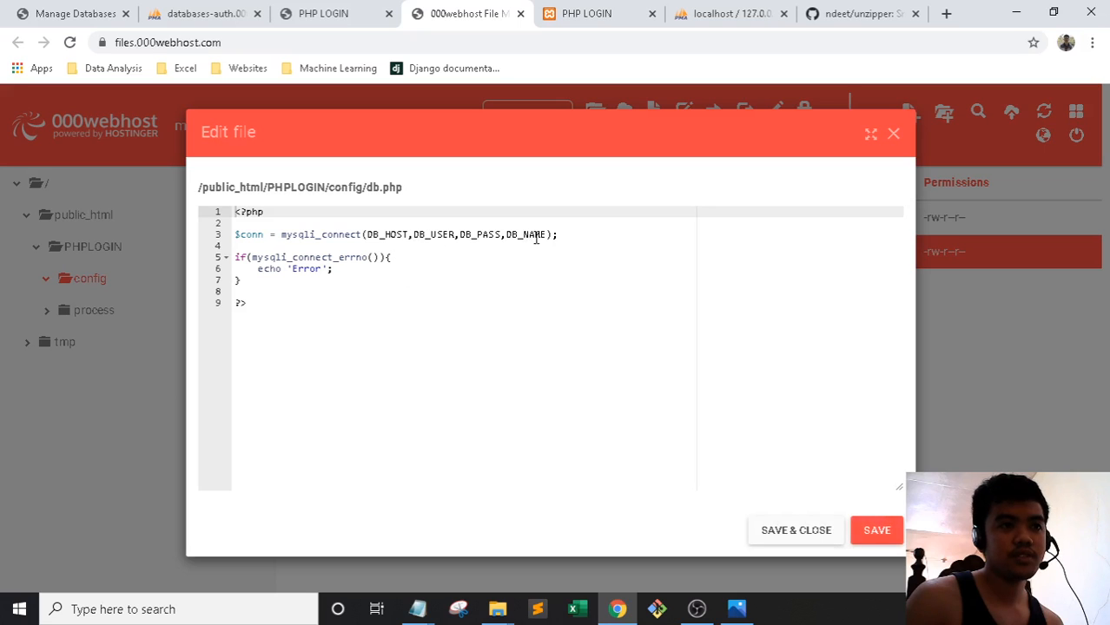
pyautogui.click(895, 134)
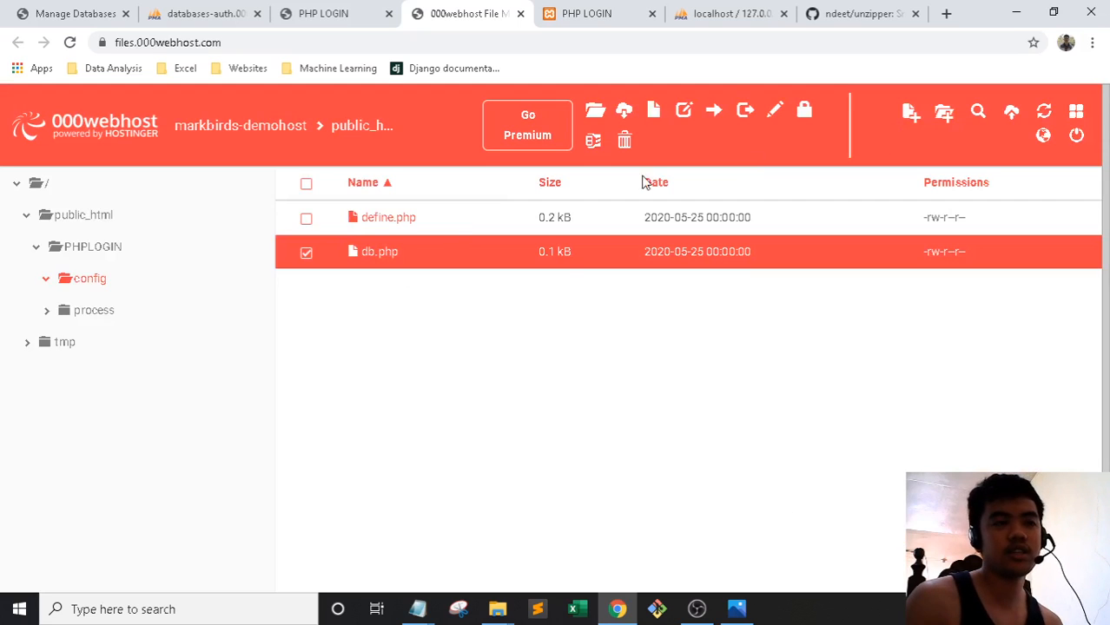
pyautogui.doubleClick(382, 225)
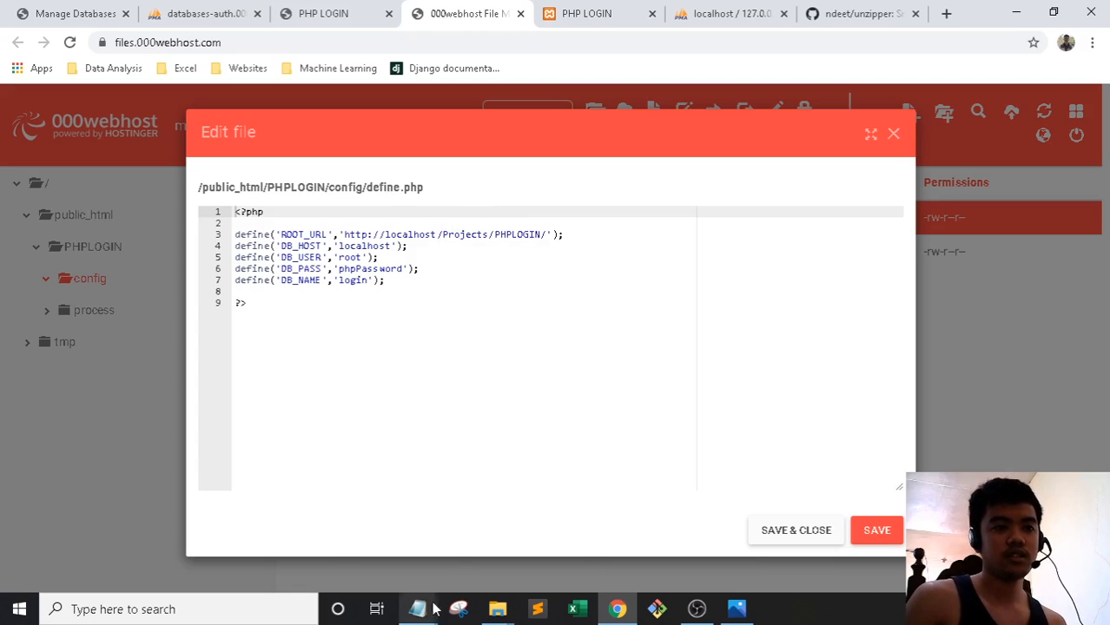
pyautogui.moveTo(572, 235); pyautogui.dragTo(198, 236)
pyautogui.click(480, 297)
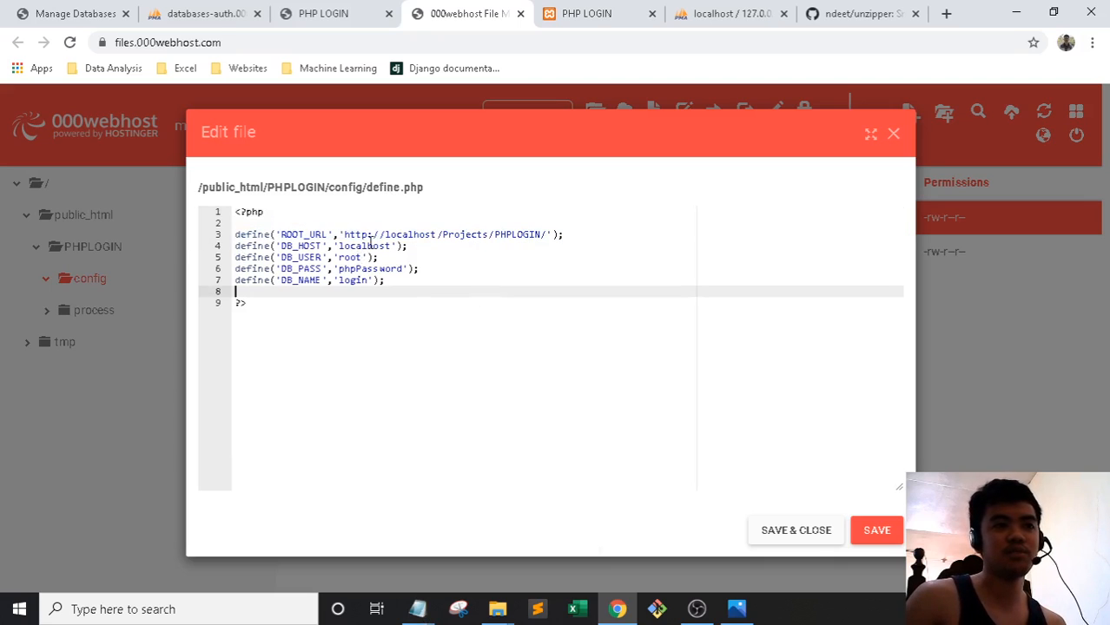
pyautogui.click(105, 13)
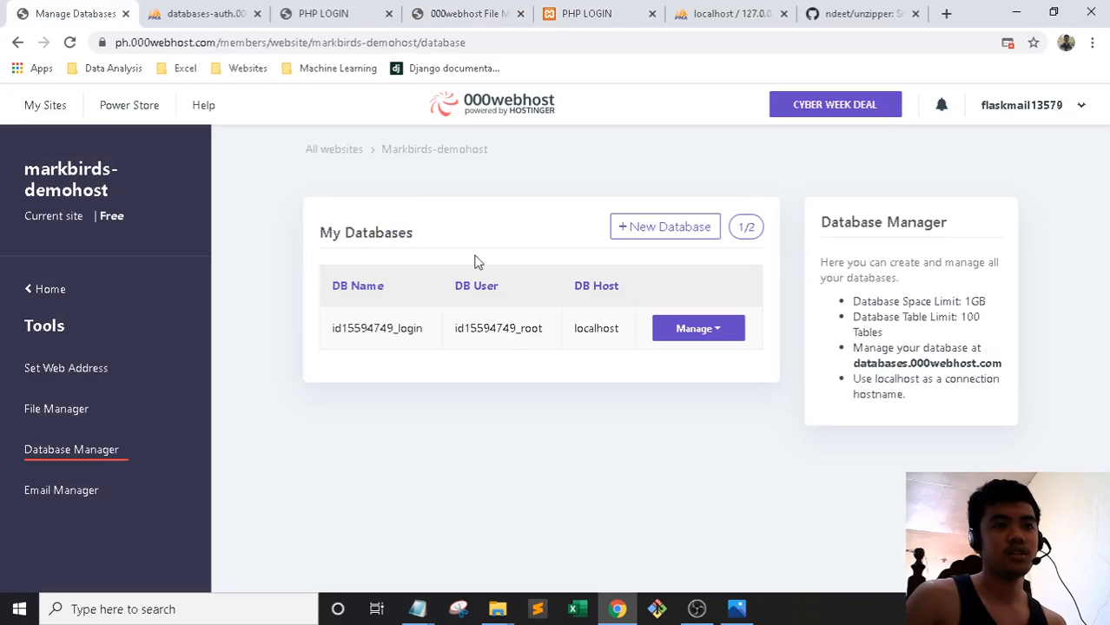
pyautogui.click(444, 9)
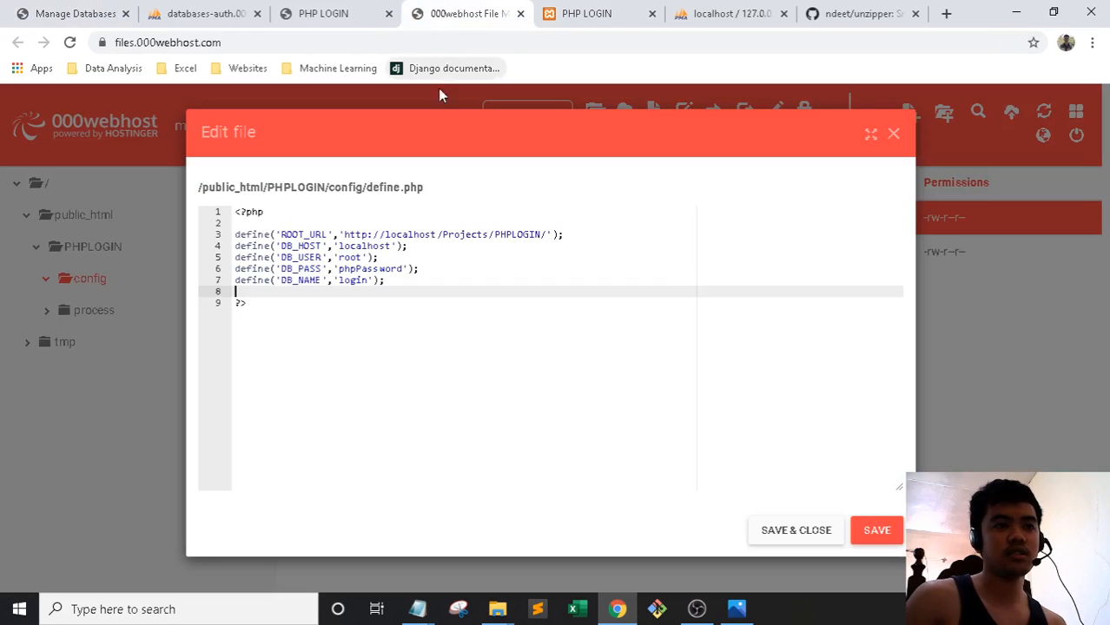
pyautogui.click(87, 12)
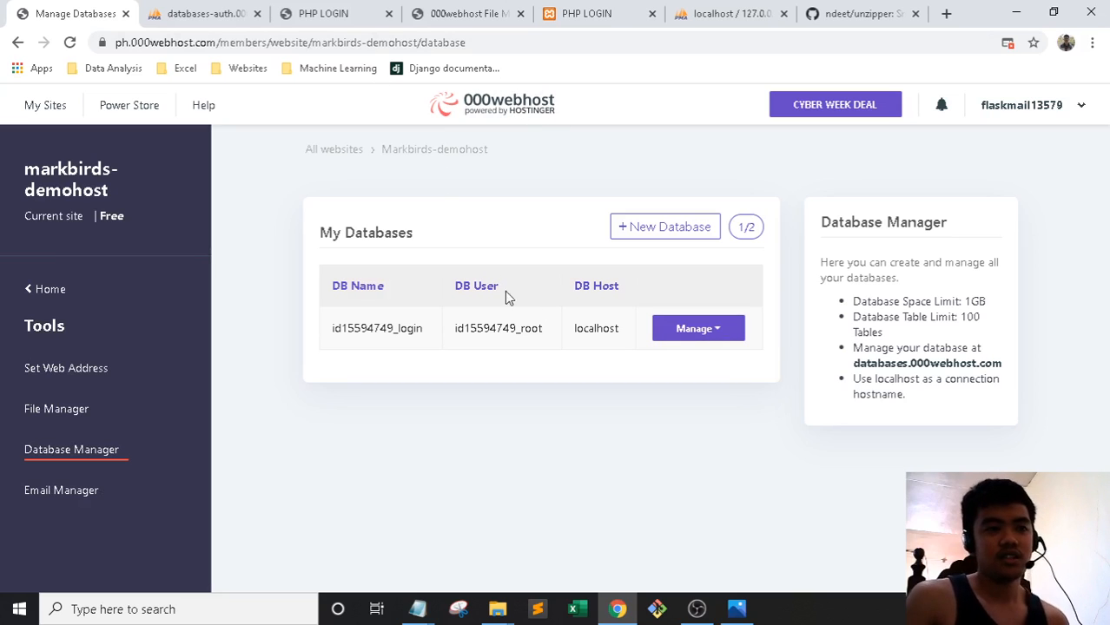
pyautogui.moveTo(547, 330); pyautogui.dragTo(452, 334)
pyautogui.hotkey('ctrl', 'c')
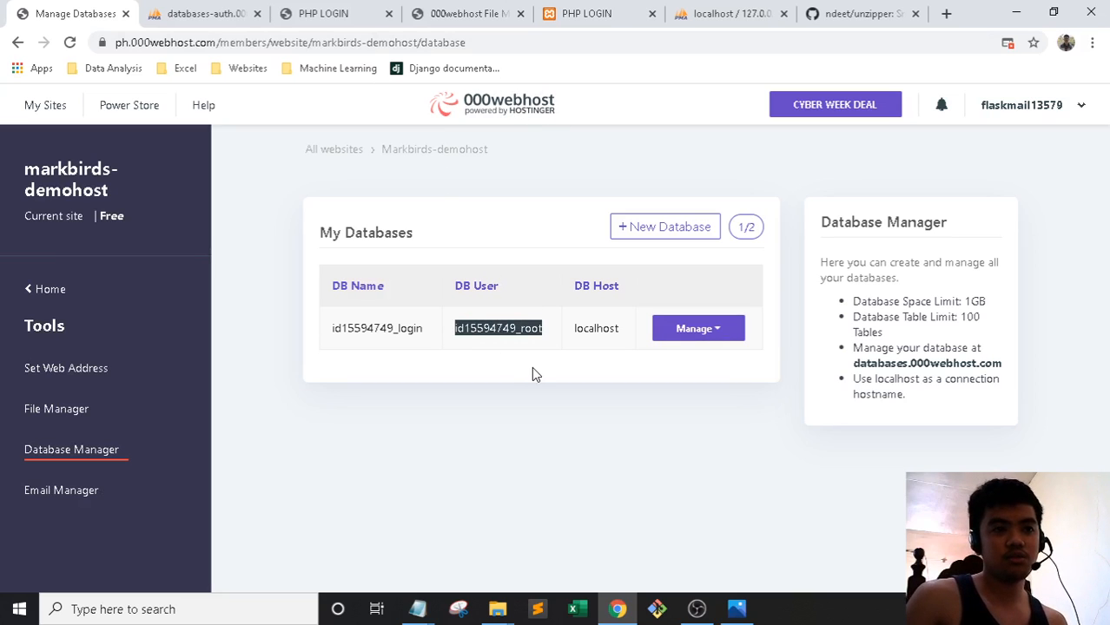
pyautogui.click(326, 11)
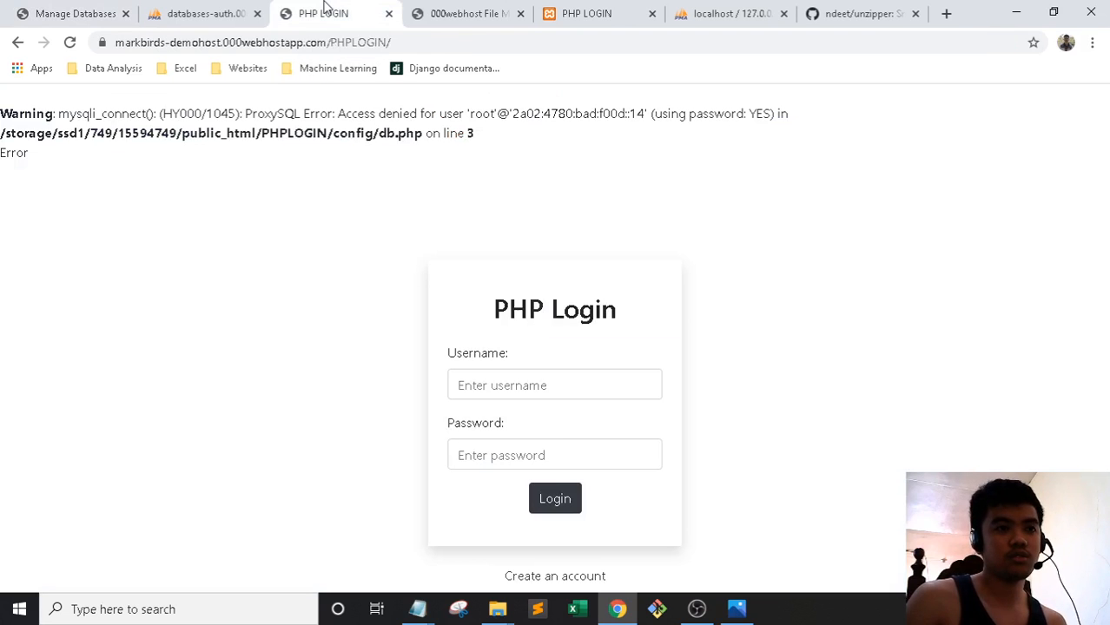
pyautogui.click(207, 12)
pyautogui.click(74, 13)
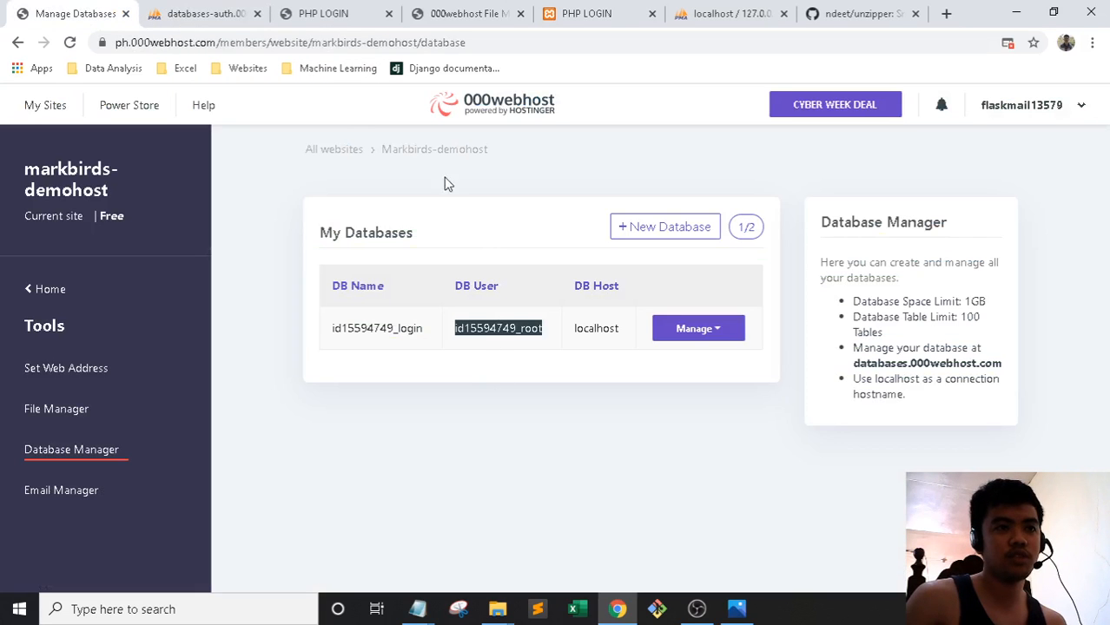
pyautogui.click(469, 13)
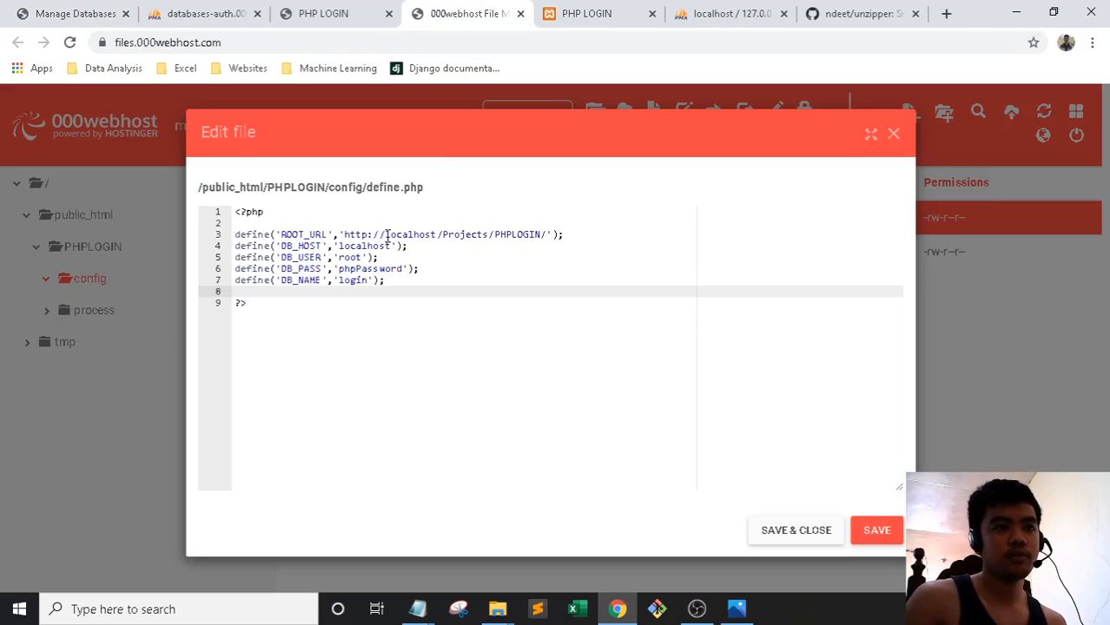
pyautogui.doubleClick(361, 263)
pyautogui.hotkey('ctrl', 'v')
pyautogui.scroll(5, 457, 298)
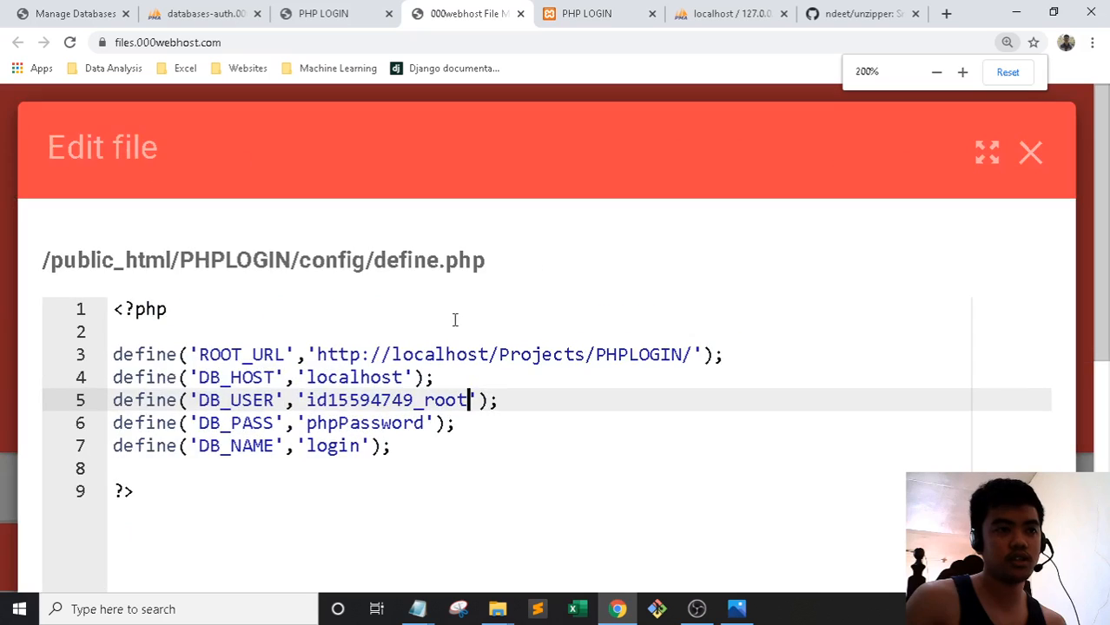
pyautogui.scroll(-2, 449, 385)
pyautogui.scroll(1, 449, 384)
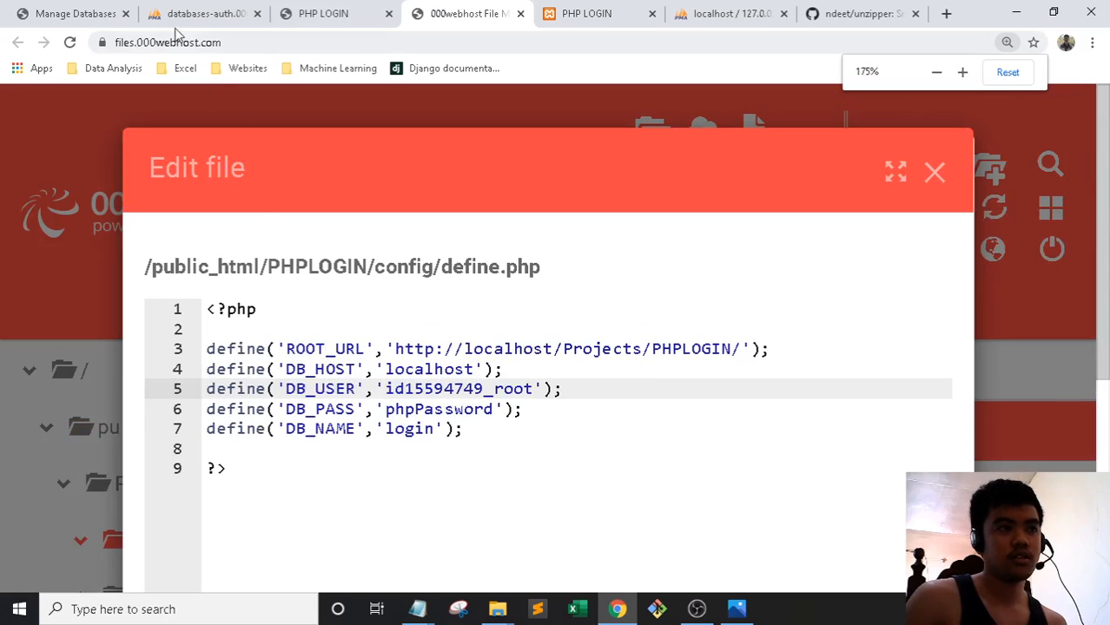
pyautogui.click(74, 13)
pyautogui.moveTo(424, 330); pyautogui.dragTo(337, 337)
pyautogui.moveTo(427, 332); pyautogui.dragTo(323, 336)
pyautogui.hotkey('ctrl', 'c')
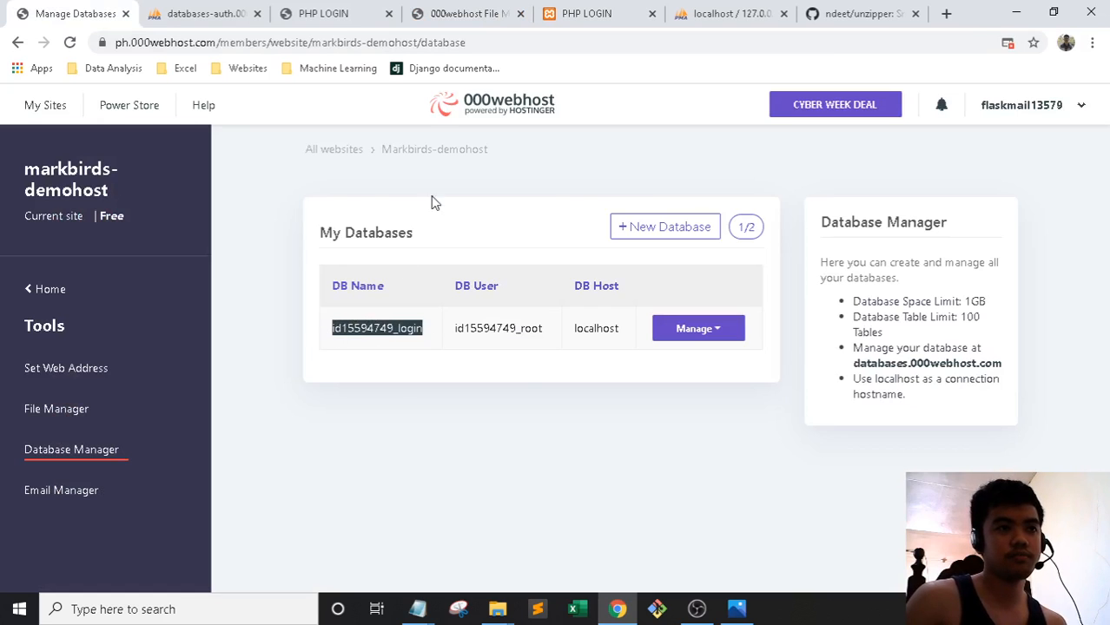
pyautogui.click(340, 8)
pyautogui.click(449, 9)
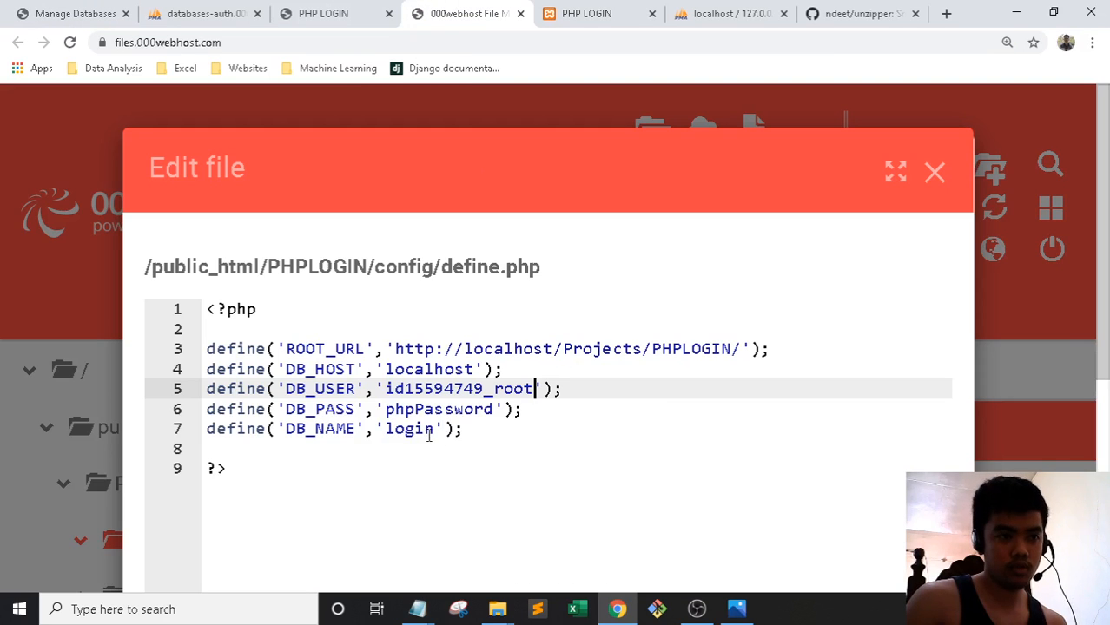
pyautogui.moveTo(432, 431); pyautogui.dragTo(385, 429)
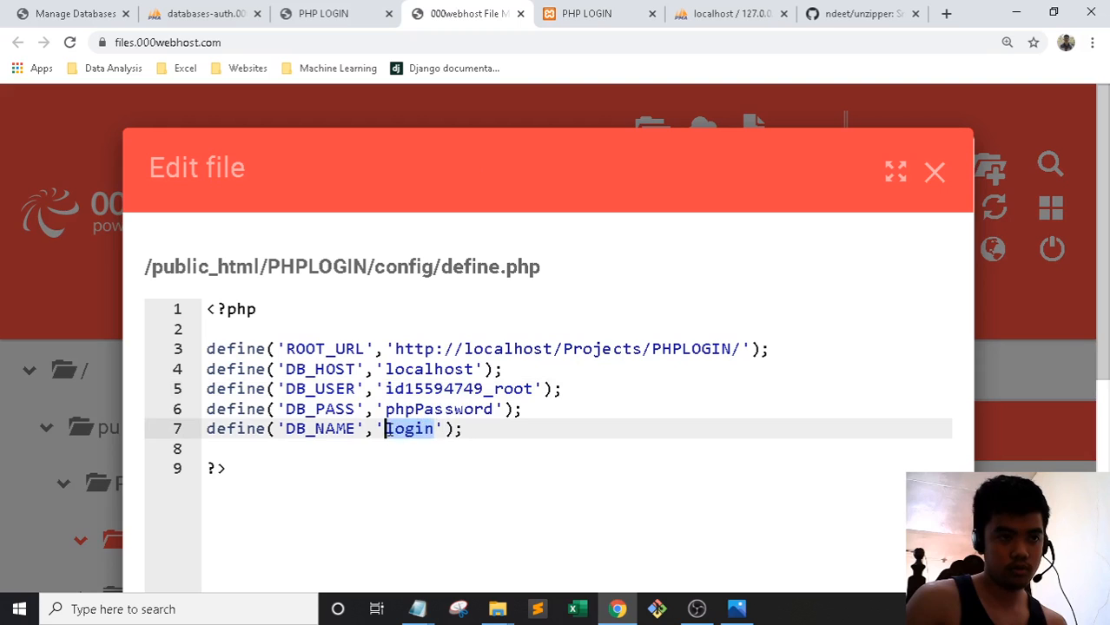
pyautogui.hotkey('ctrl', 'v')
# Replace phpPassword on line 6 with the hosted database password saved in the notes
pyautogui.moveTo(417, 609)
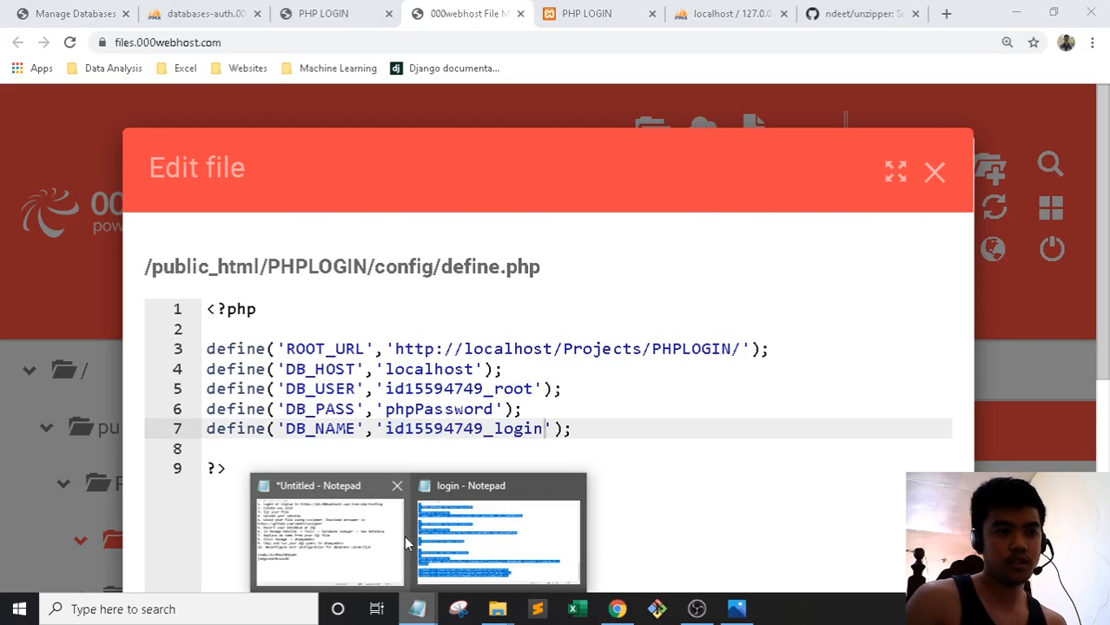
pyautogui.click(347, 539)
pyautogui.moveTo(485, 410); pyautogui.dragTo(263, 408)
pyautogui.hotkey('ctrl', 'c')
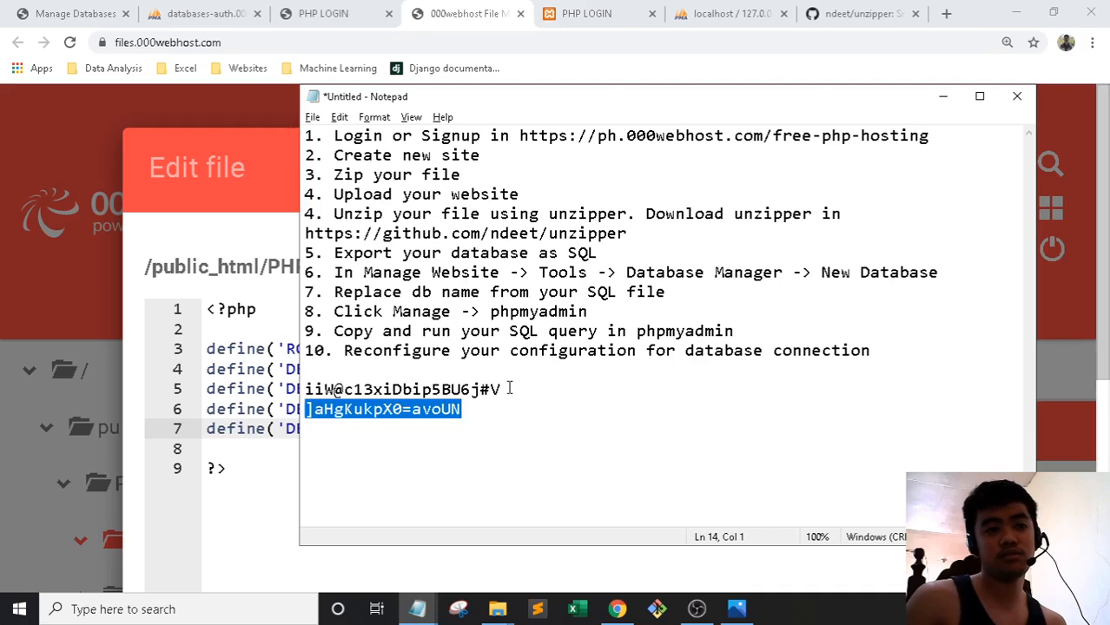
pyautogui.click(440, 11)
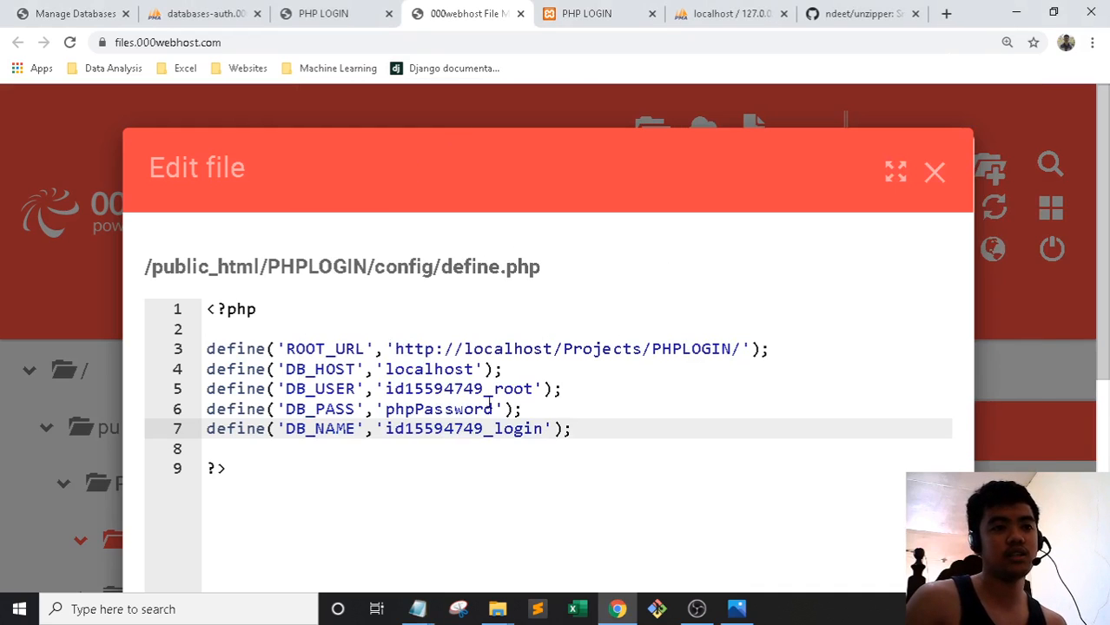
pyautogui.moveTo(497, 409); pyautogui.dragTo(386, 409)
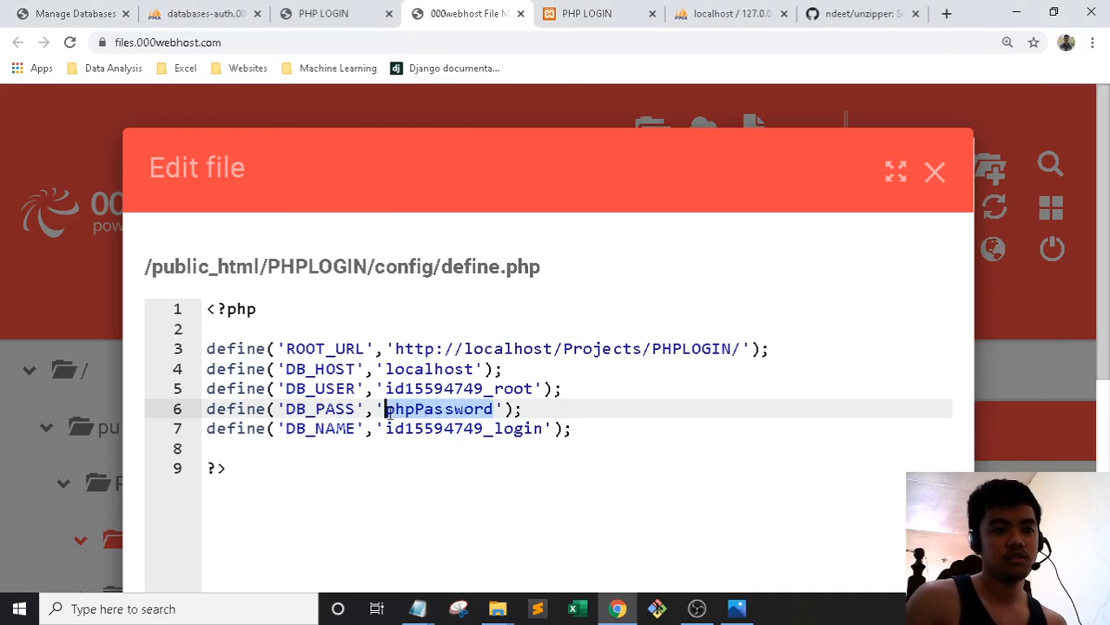
pyautogui.hotkey('ctrl', 'v')
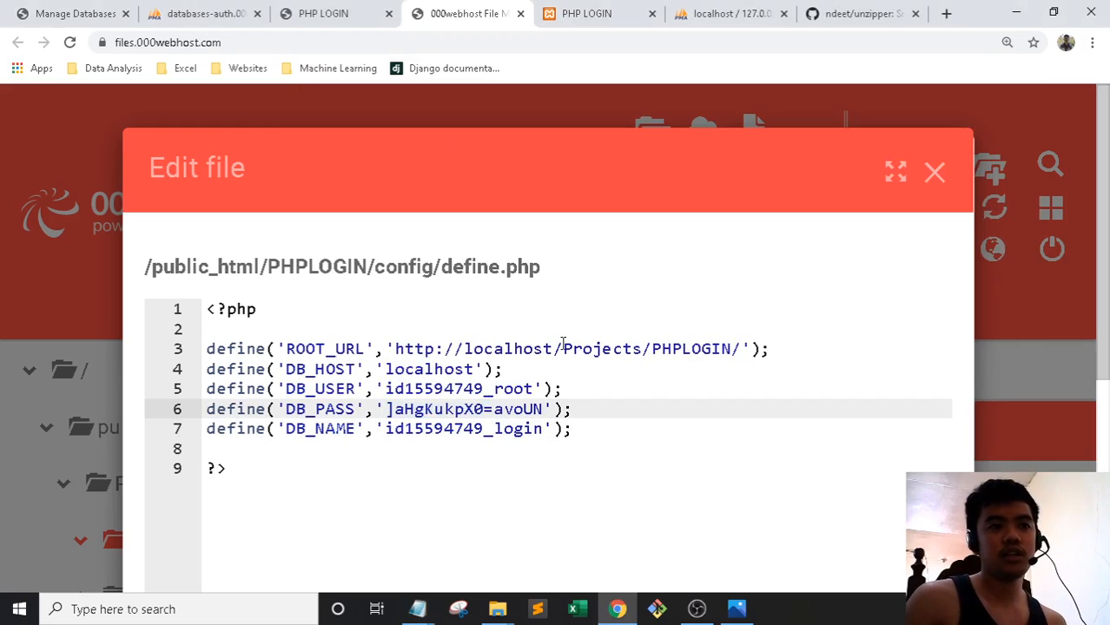
# Set ROOT_URL to the live 000webhostapp site address followed by /PHPLOGIN/
pyautogui.click(332, 8)
pyautogui.click(229, 8)
pyautogui.click(333, 9)
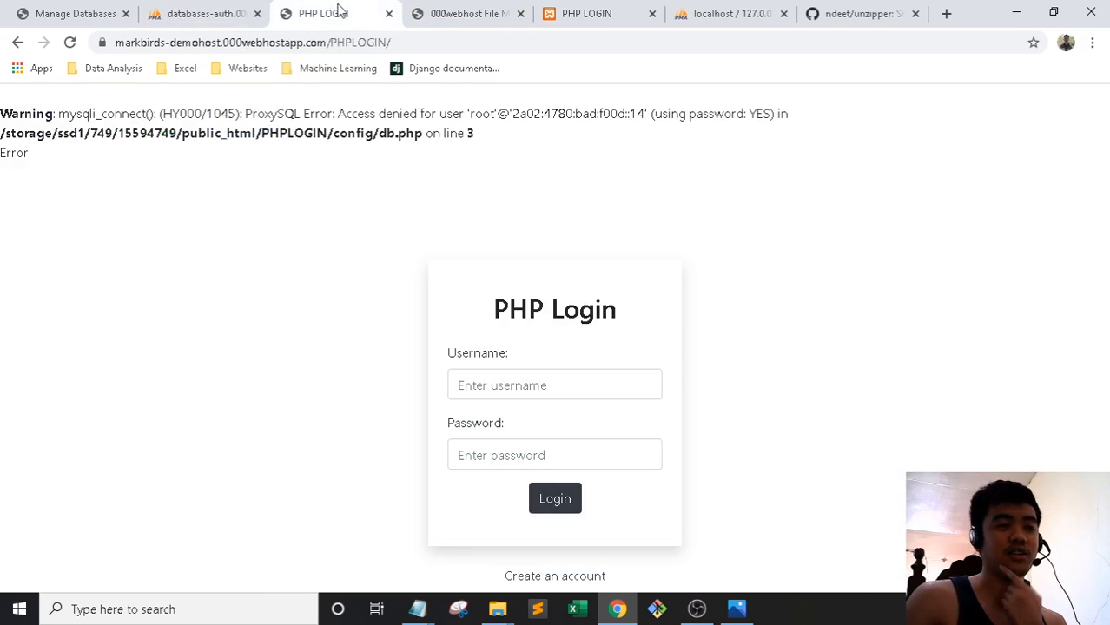
pyautogui.click(327, 43)
pyautogui.click(410, 42)
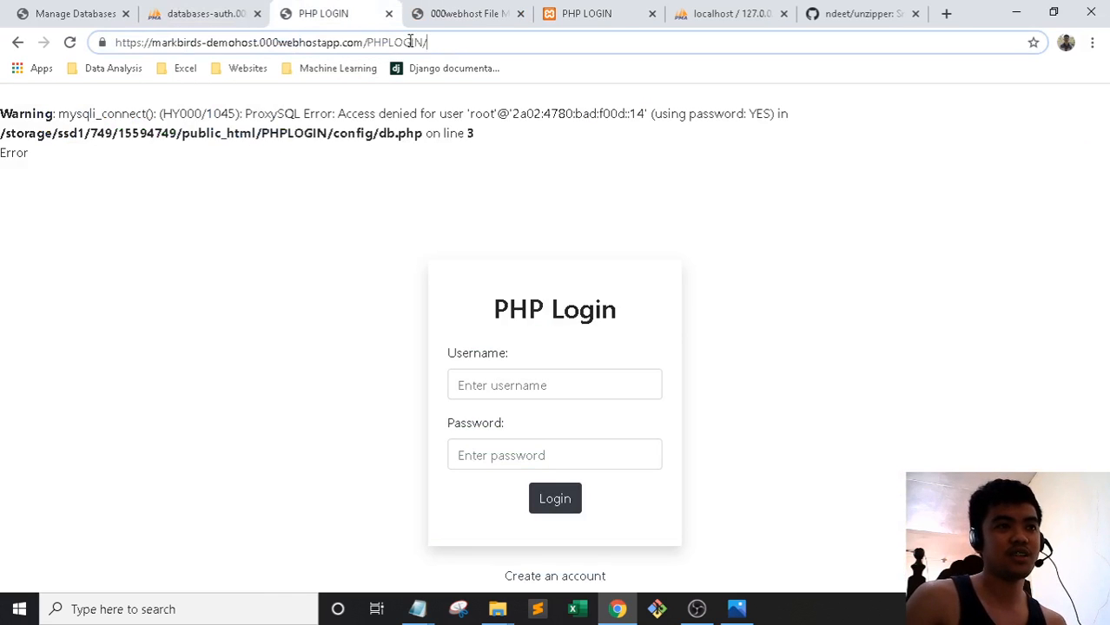
pyautogui.moveTo(366, 44); pyautogui.dragTo(64, 43)
pyautogui.hotkey('ctrl', 'c')
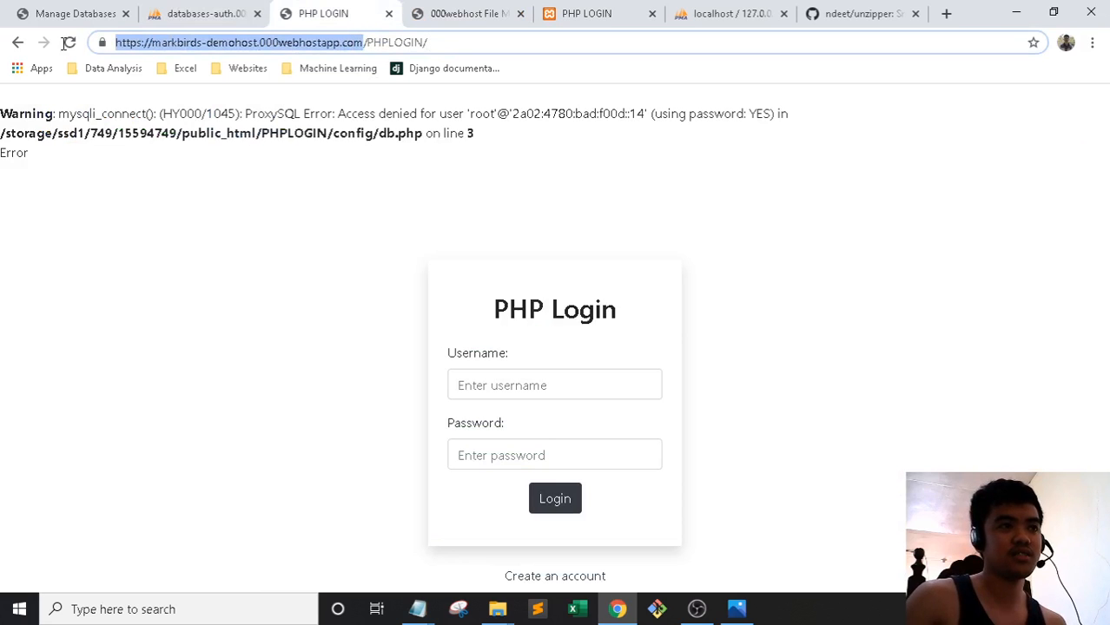
pyautogui.click(452, 9)
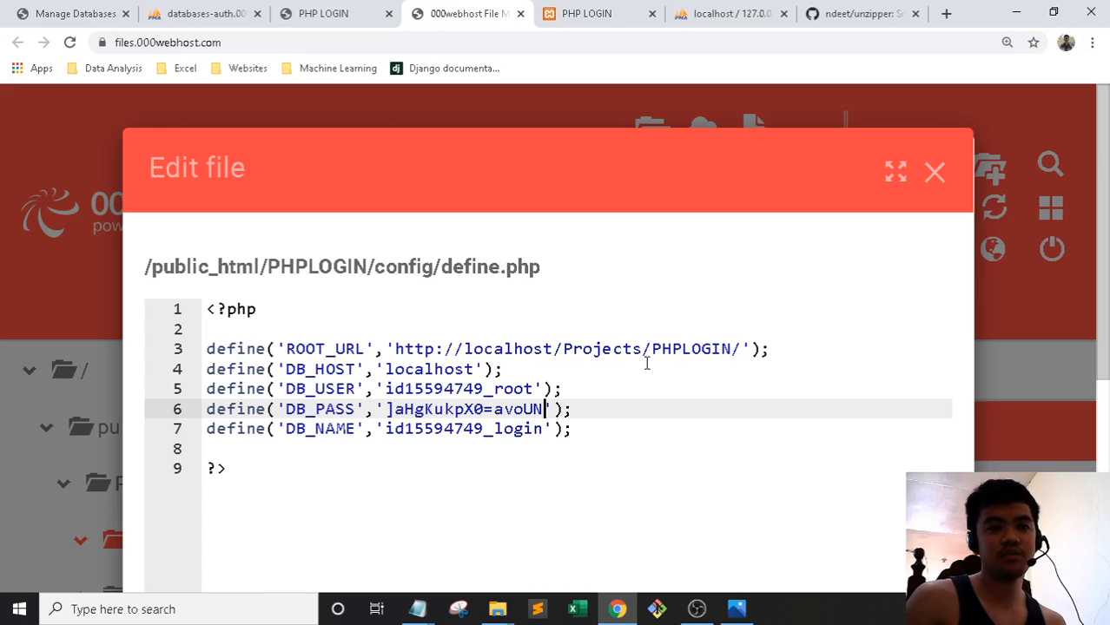
pyautogui.moveTo(644, 348); pyautogui.dragTo(396, 349)
pyautogui.hotkey('ctrl', 'v')
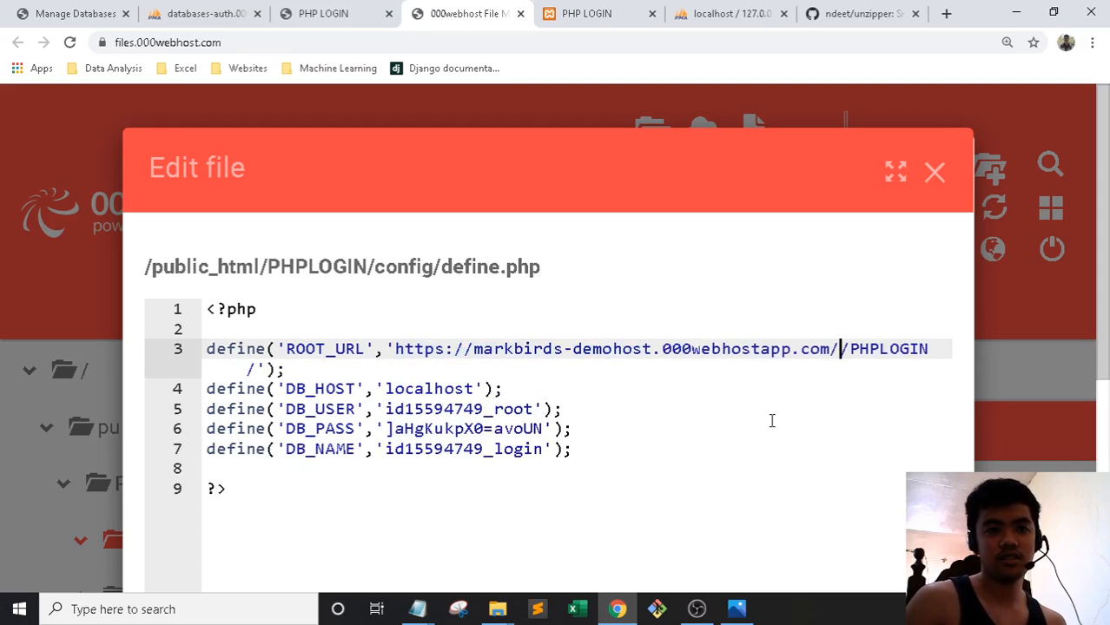
pyautogui.press('BackSpace')
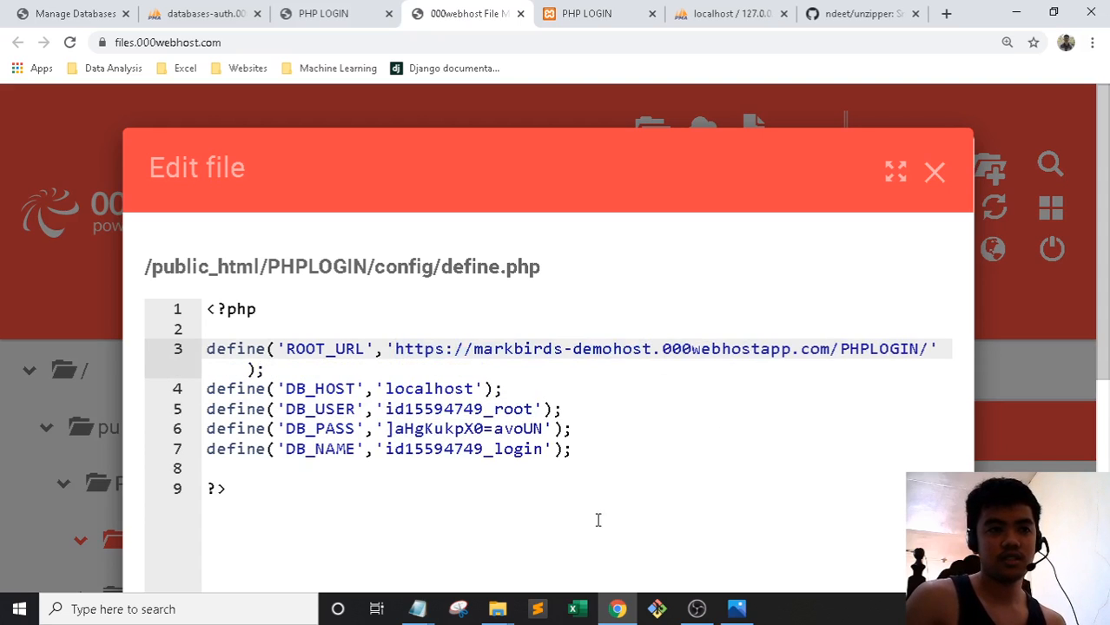
pyautogui.click(538, 608)
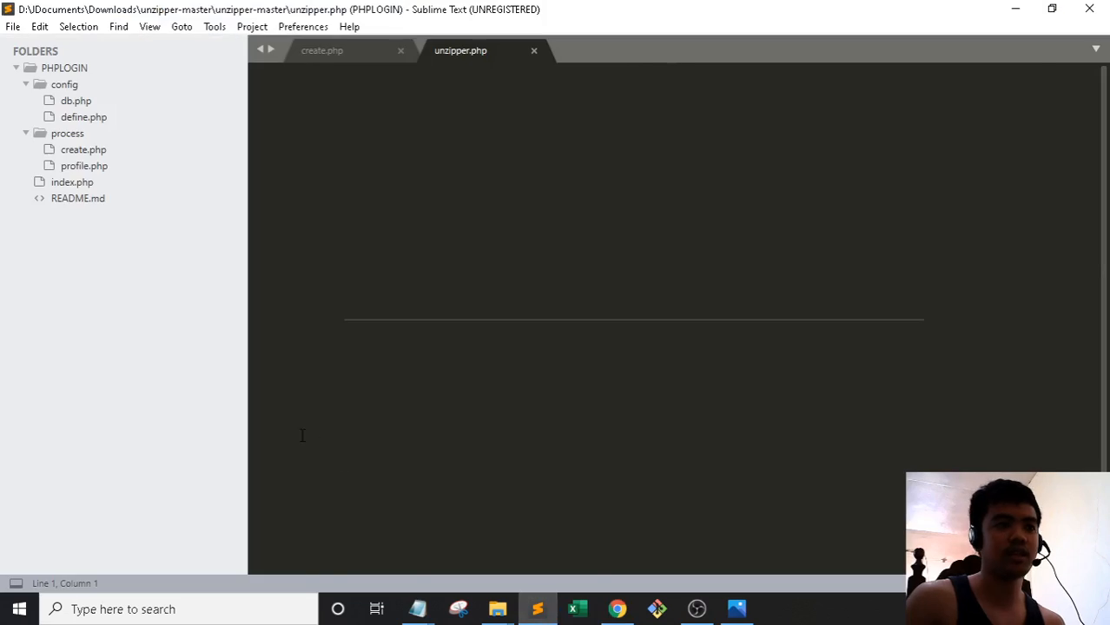
# Inspect index.php's header() redirect building process/profile.php from ROOT_URL, then close Sublime Text
pyautogui.click(73, 182)
pyautogui.scroll(-12, 608, 347)
pyautogui.scroll(-3, 539, 313)
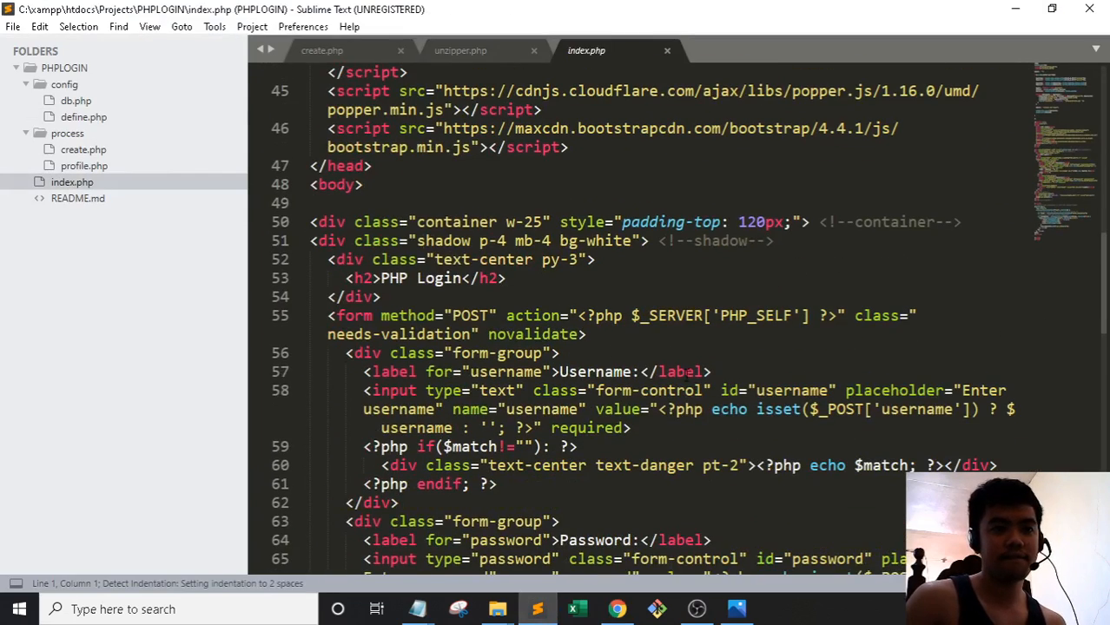
pyautogui.scroll(-1, 676, 363)
pyautogui.scroll(8, 678, 391)
pyautogui.scroll(5, 678, 391)
pyautogui.doubleClick(603, 335)
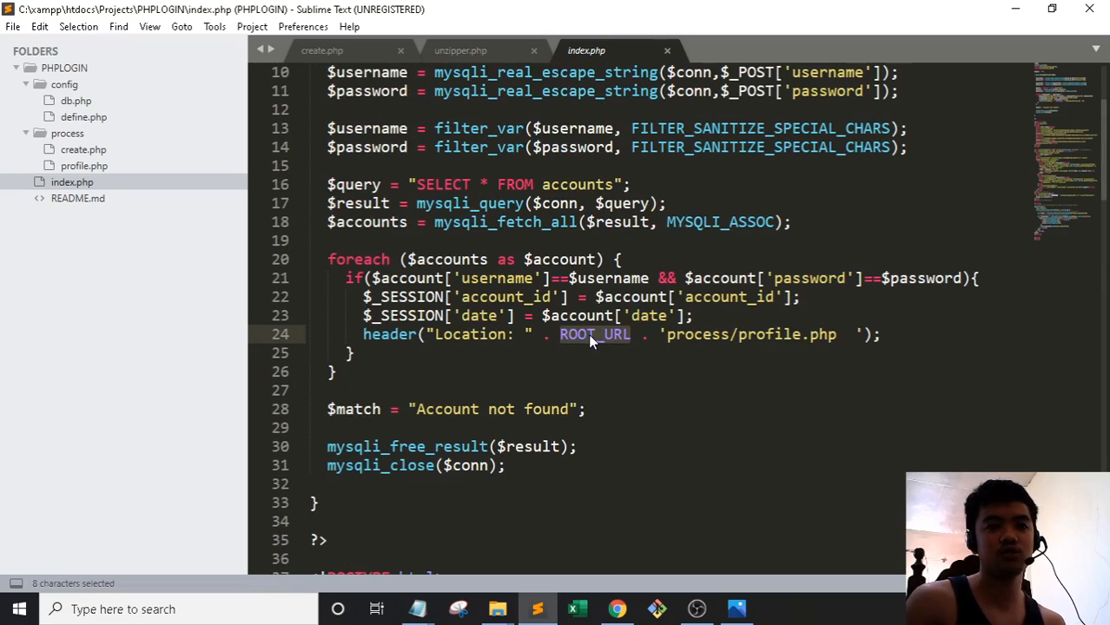
pyautogui.moveTo(836, 335); pyautogui.dragTo(671, 335)
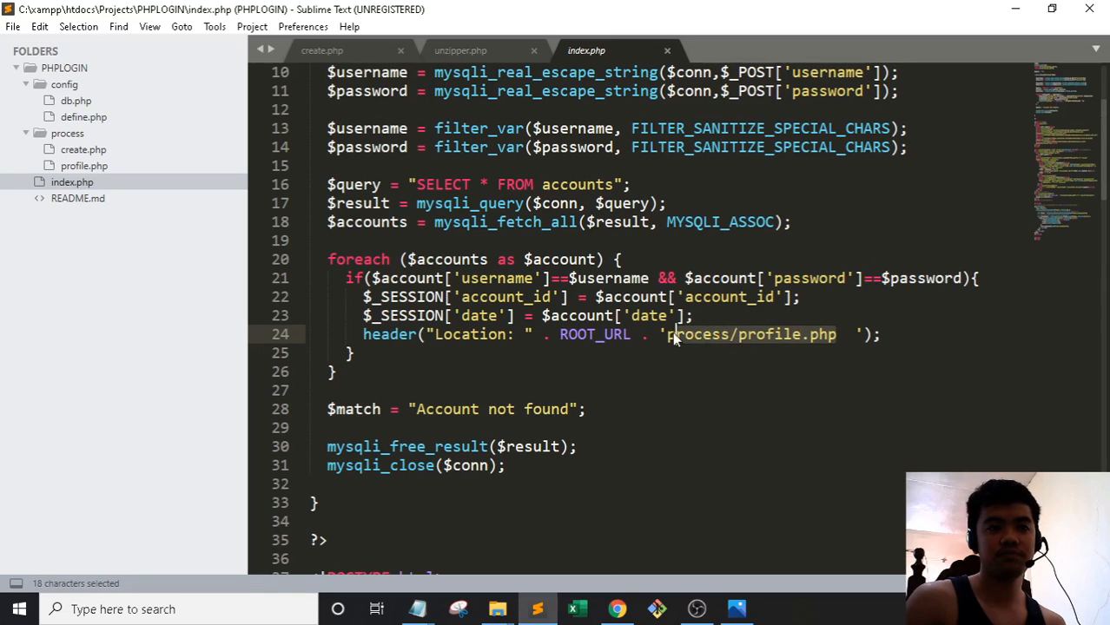
pyautogui.click(680, 388)
pyautogui.click(1099, 8)
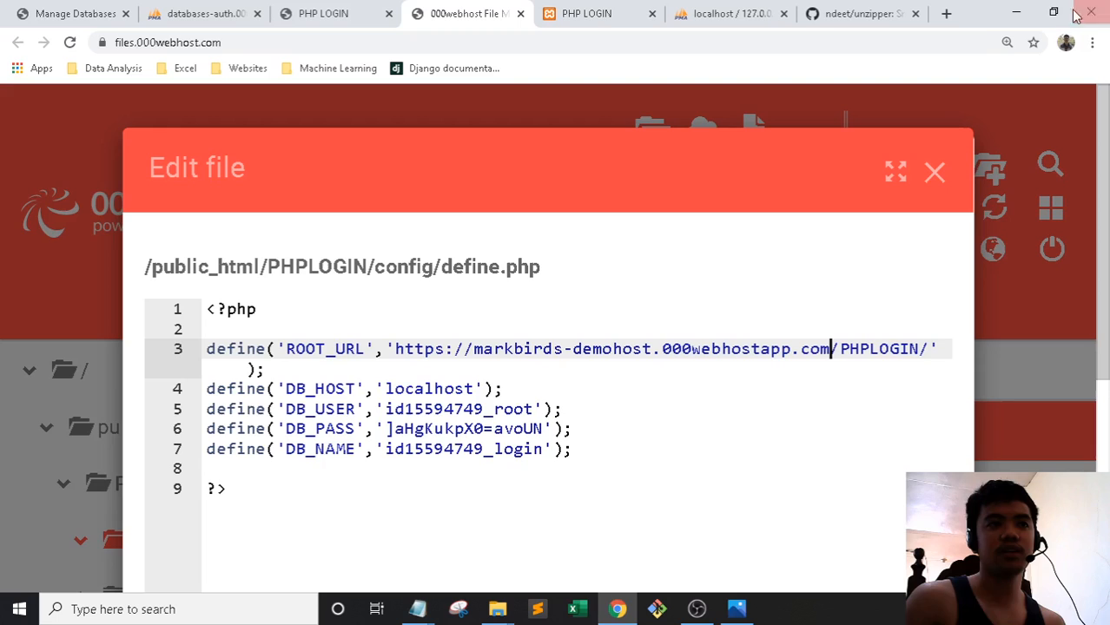
pyautogui.hotkey('ctrl', '-')
pyautogui.hotkey('ctrl', '-')
pyautogui.hotkey('ctrl', '-')
pyautogui.hotkey('ctrl', '-')
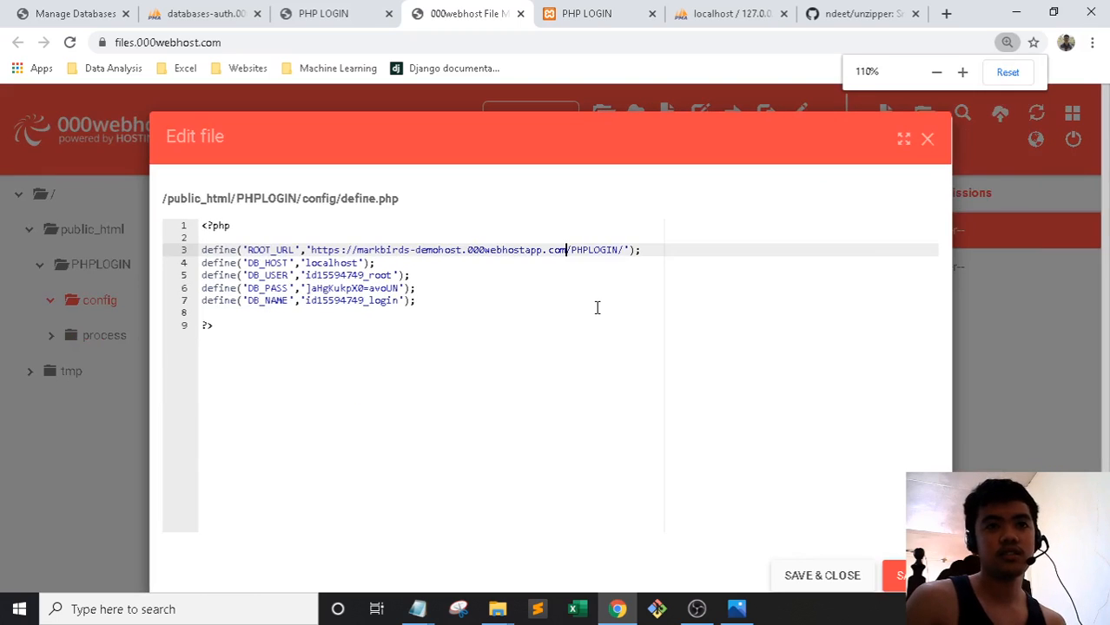
# Check the new ROOT_URL value, then save and close define.php
pyautogui.click(588, 324)
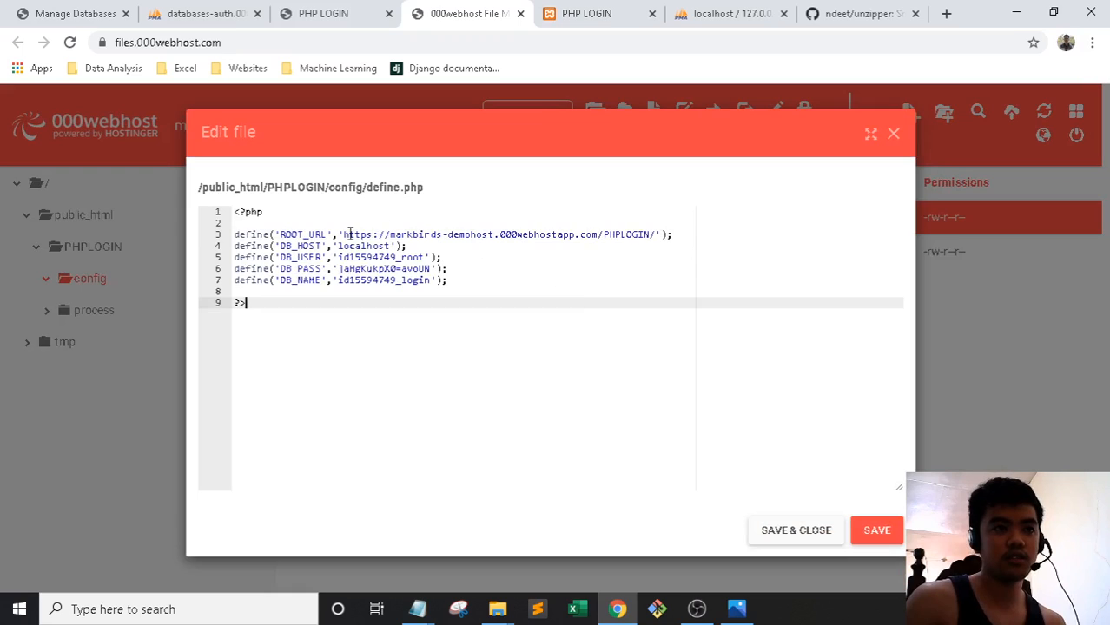
pyautogui.moveTo(657, 234); pyautogui.dragTo(342, 235)
pyautogui.click(510, 338)
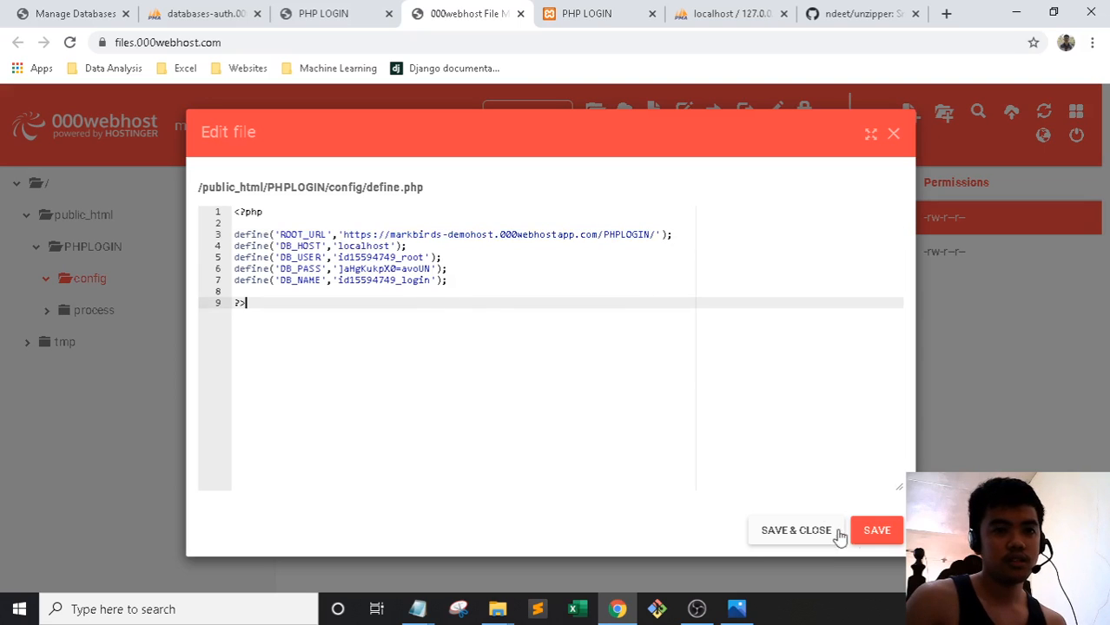
pyautogui.click(798, 530)
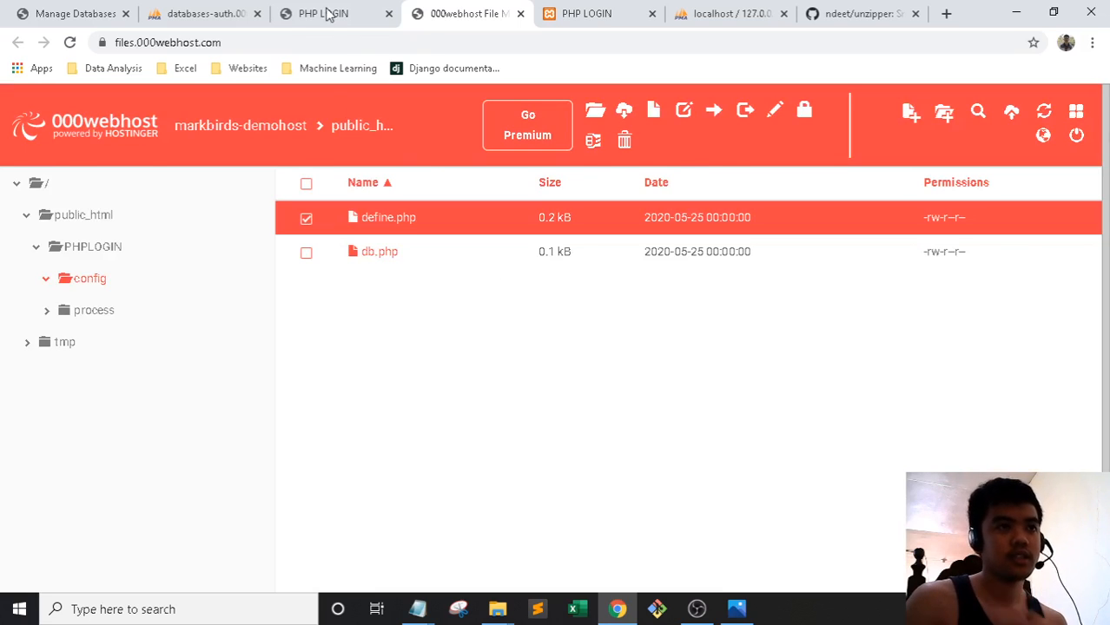
# Reload the live PHPLOGIN page, which now shows the login form without the access-denied warning
pyautogui.click(329, 14)
pyautogui.click(187, 10)
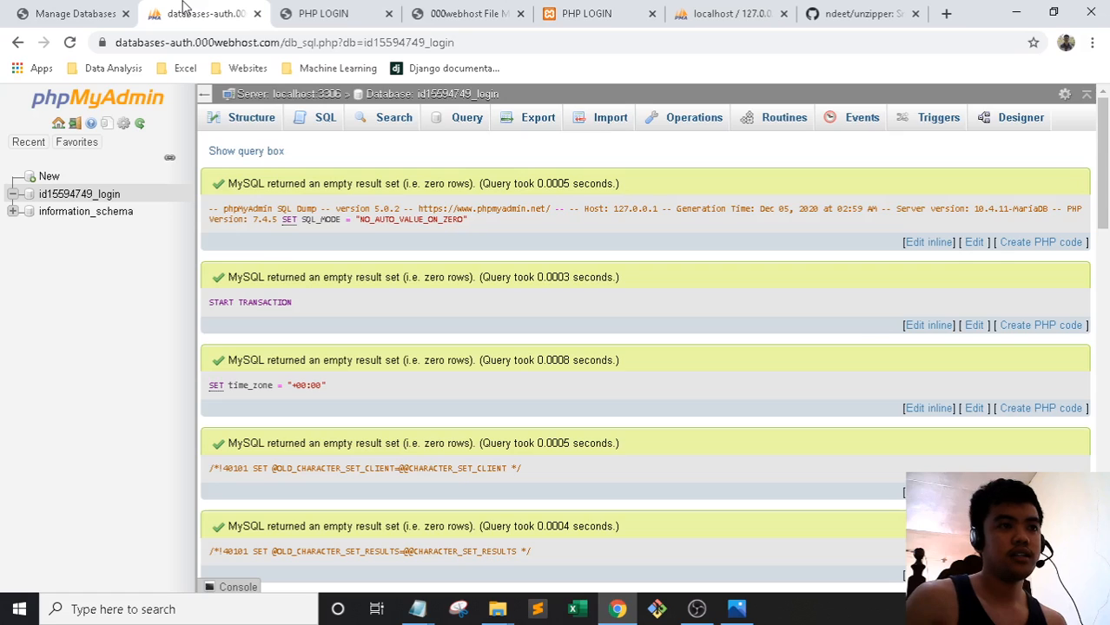
pyautogui.click(69, 10)
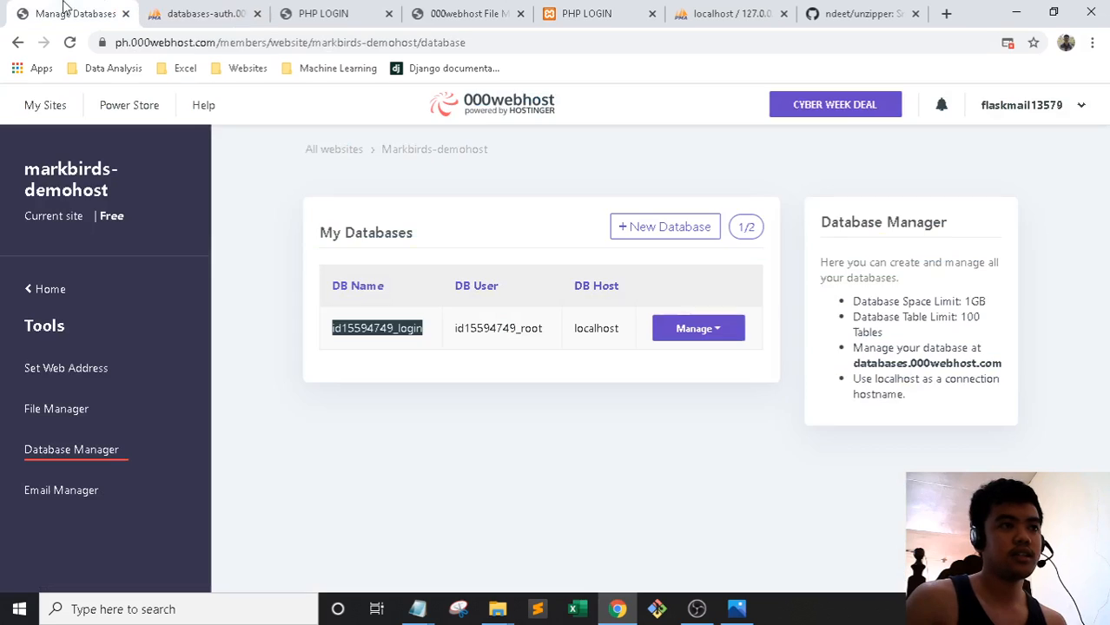
pyautogui.click(198, 11)
pyautogui.click(323, 14)
pyautogui.click(466, 47)
pyautogui.press('Return')
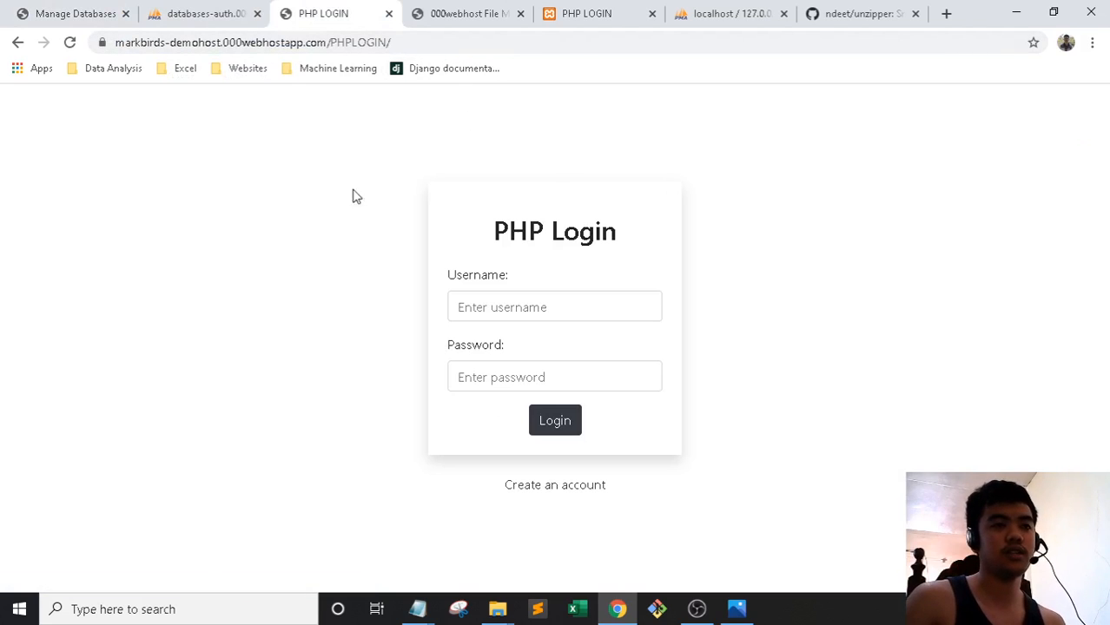
# Sign in on the live login page with an existing account, then log out
pyautogui.click(556, 7)
pyautogui.click(721, 11)
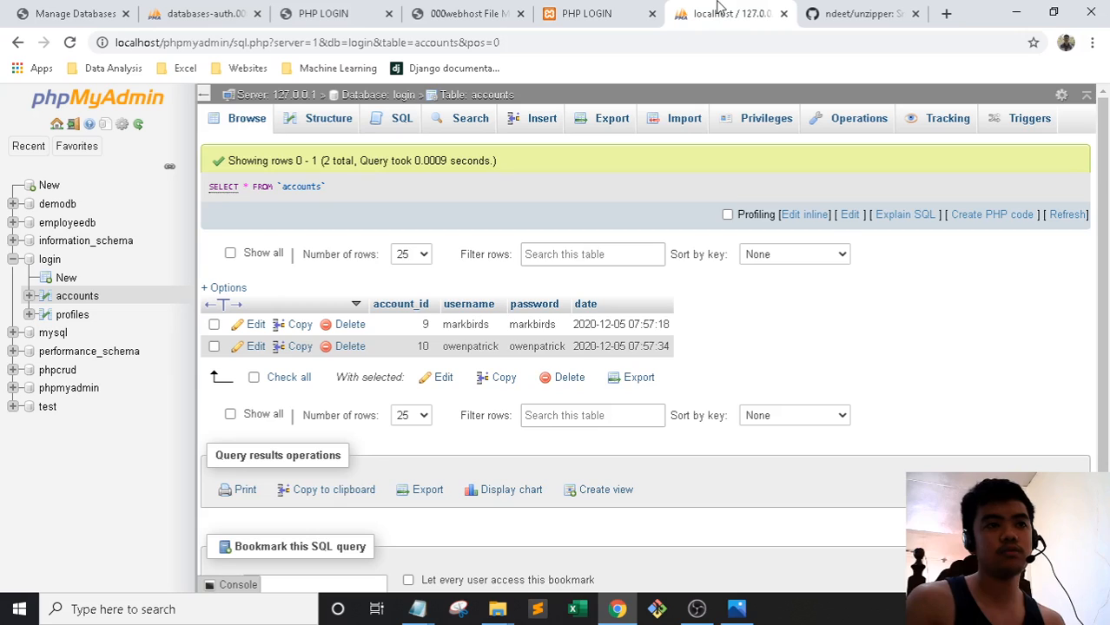
pyautogui.click(333, 12)
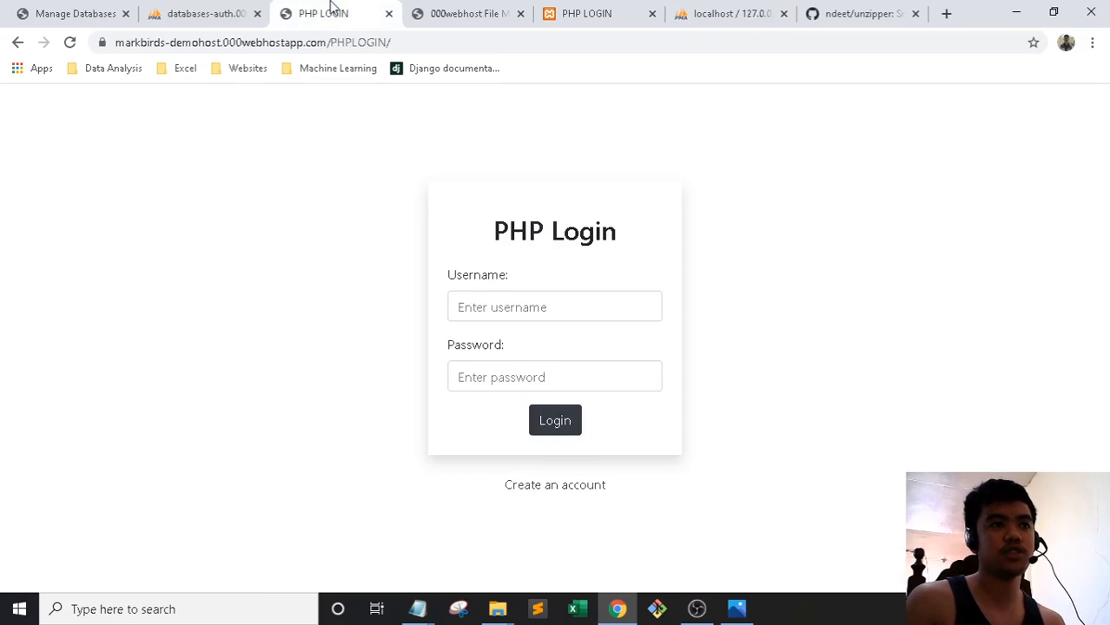
pyautogui.click(508, 305)
pyautogui.write('markbirds')
pyautogui.click(512, 376)
pyautogui.write('12')
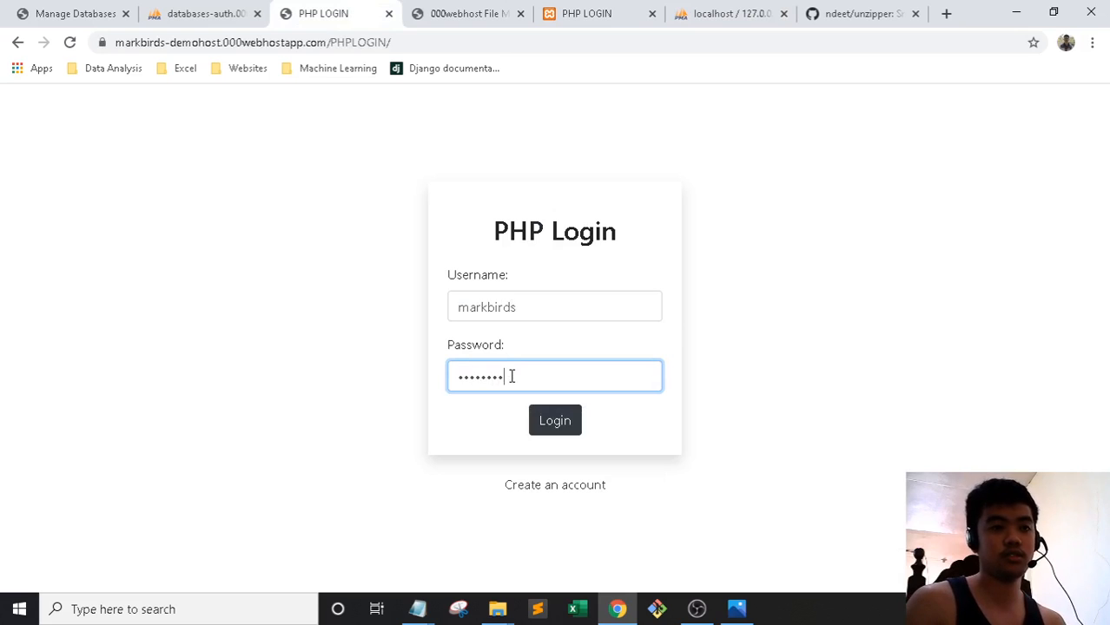
pyautogui.click(553, 422)
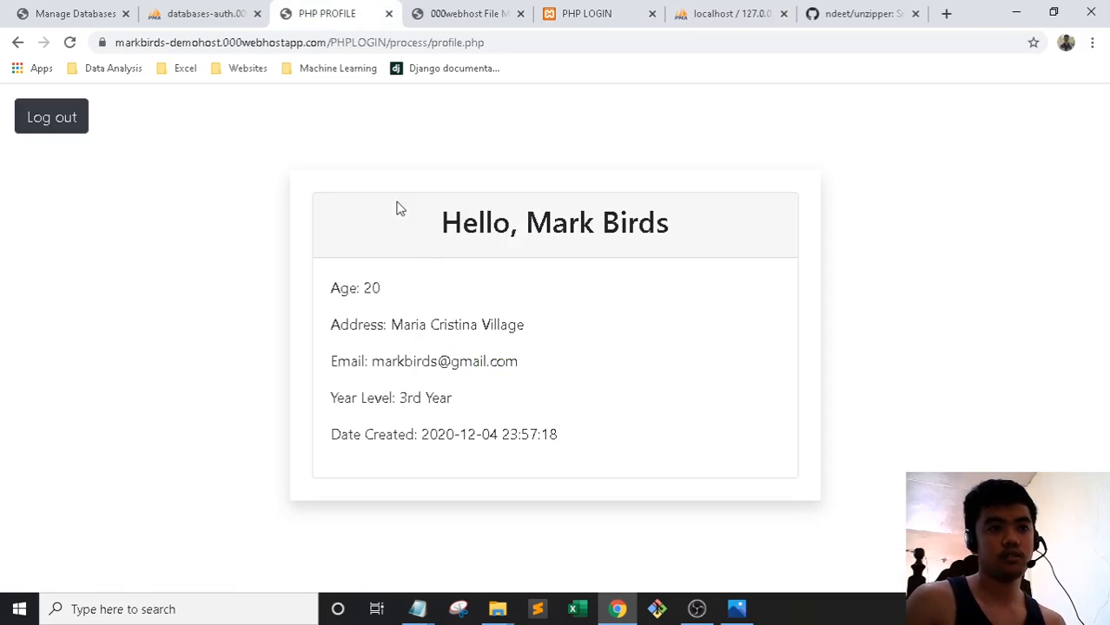
pyautogui.click(45, 116)
# On the Create account form, enter username 'test' with a matching password and confirmation
pyautogui.click(555, 485)
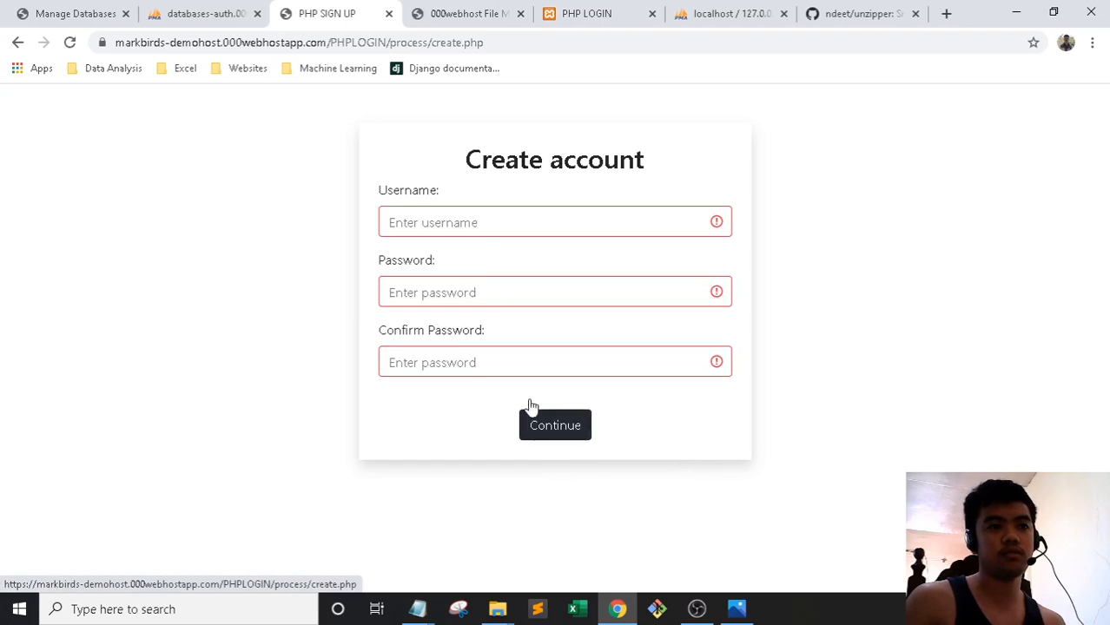
pyautogui.click(486, 227)
pyautogui.write('test')
pyautogui.click(624, 296)
pyautogui.write('test')
pyautogui.click(607, 369)
pyautogui.write('test')
pyautogui.click(584, 435)
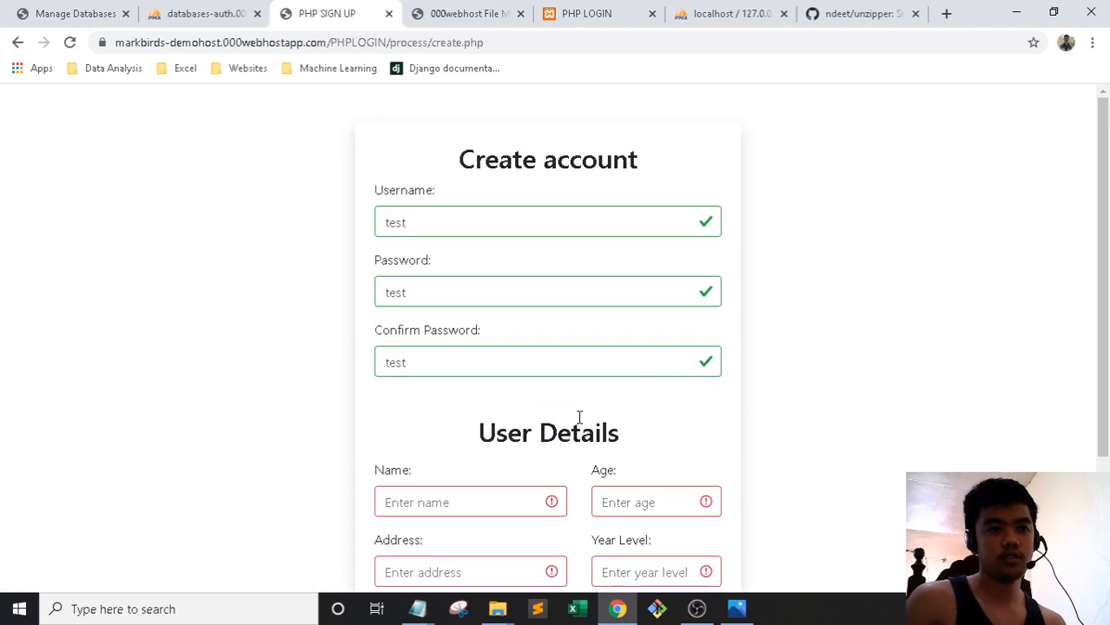
# Fill the User Details name, address and email from saved autofill entries
pyautogui.scroll(-2, 471, 349)
pyautogui.click(471, 333)
pyautogui.click(448, 375)
pyautogui.click(449, 400)
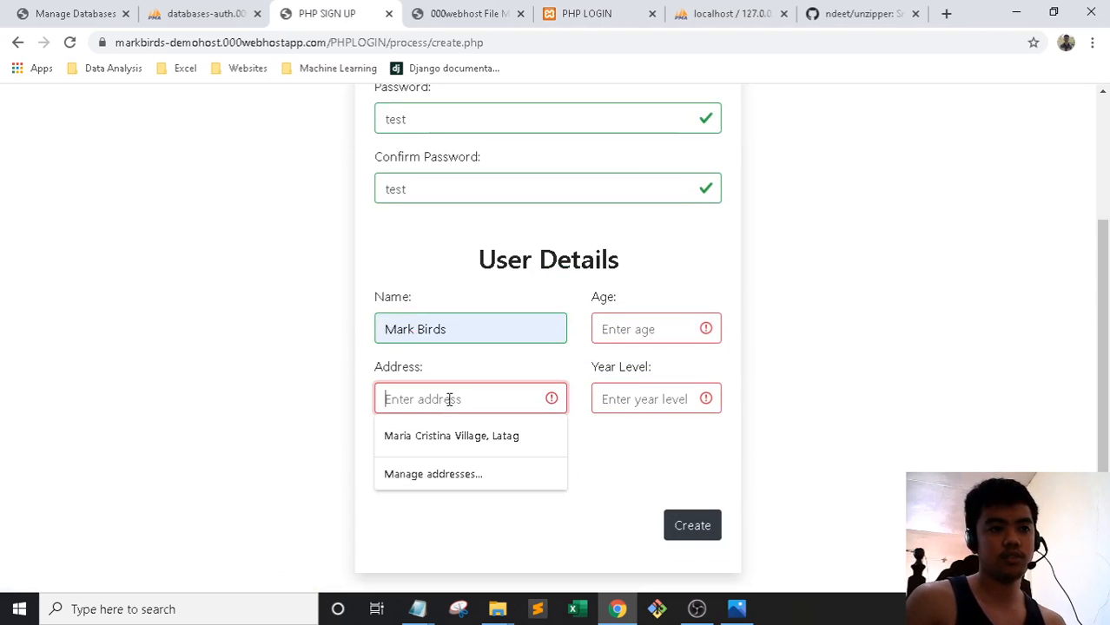
pyautogui.click(452, 435)
pyautogui.click(451, 467)
pyautogui.click(438, 313)
# Set age to 40 and year level to 3rd Year, then create the account
pyautogui.click(639, 330)
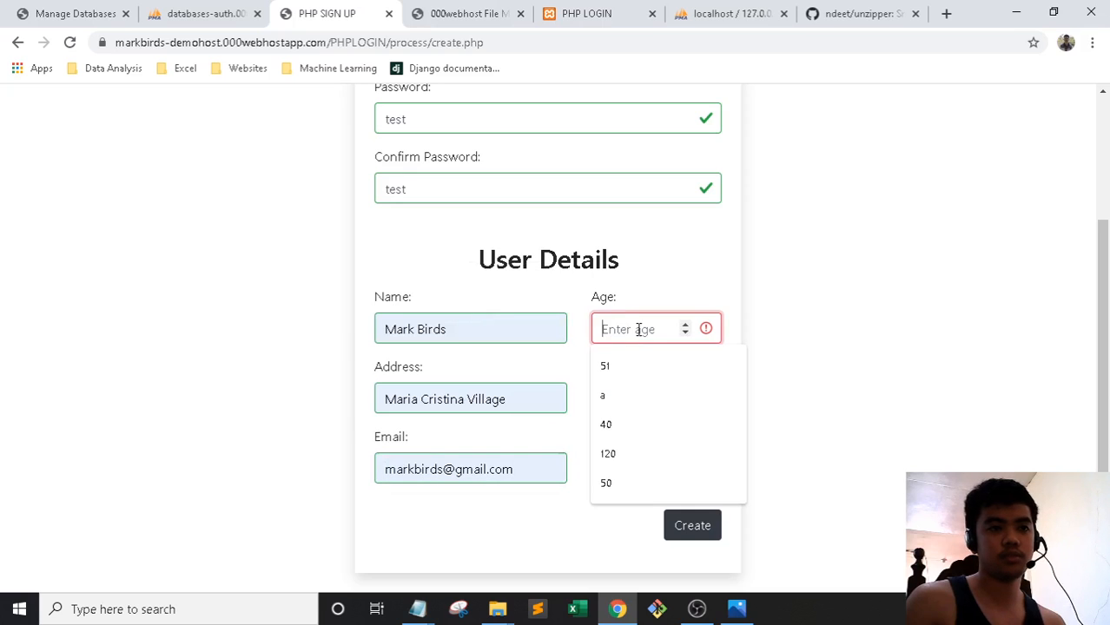
pyautogui.click(619, 427)
pyautogui.click(634, 397)
pyautogui.click(634, 432)
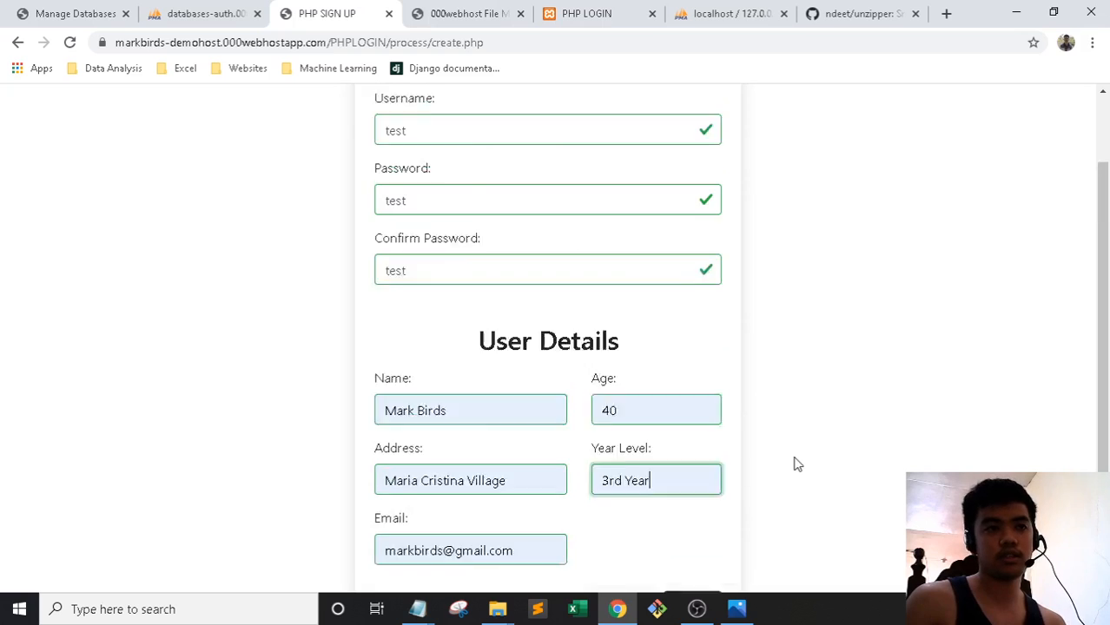
pyautogui.click(696, 525)
# Log in as the new 'test' account with its password
pyautogui.click(511, 309)
pyautogui.write('d')
pyautogui.press('BackSpace')
pyautogui.write('test')
pyautogui.click(540, 375)
pyautogui.write('test')
pyautogui.click(577, 429)
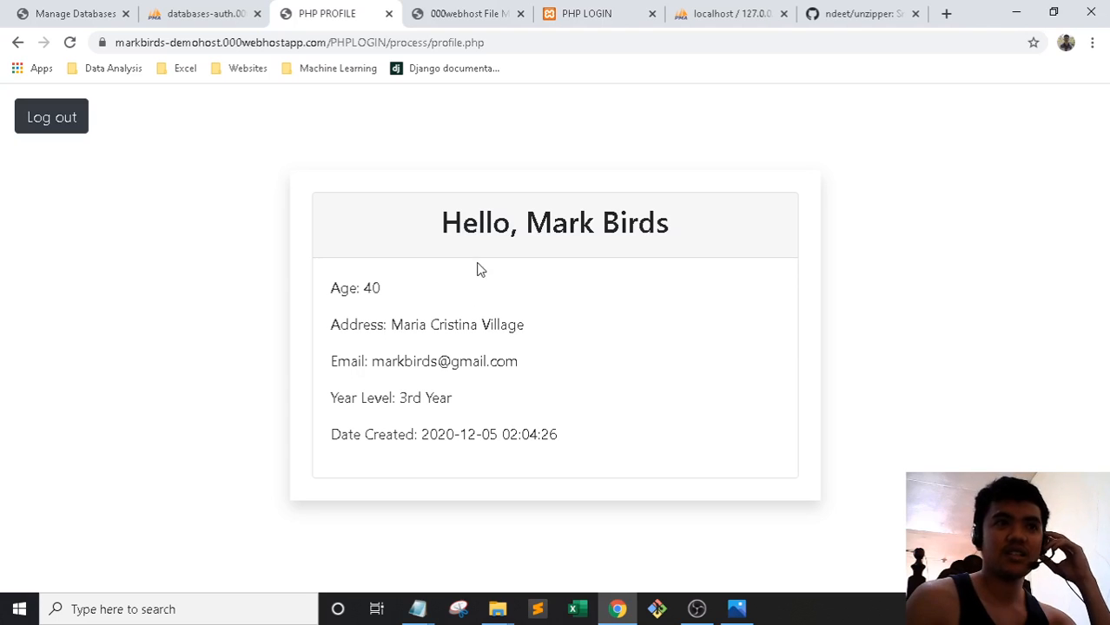
# Log out and load the live site address with PHPLOGIN/ removed
pyautogui.click(70, 129)
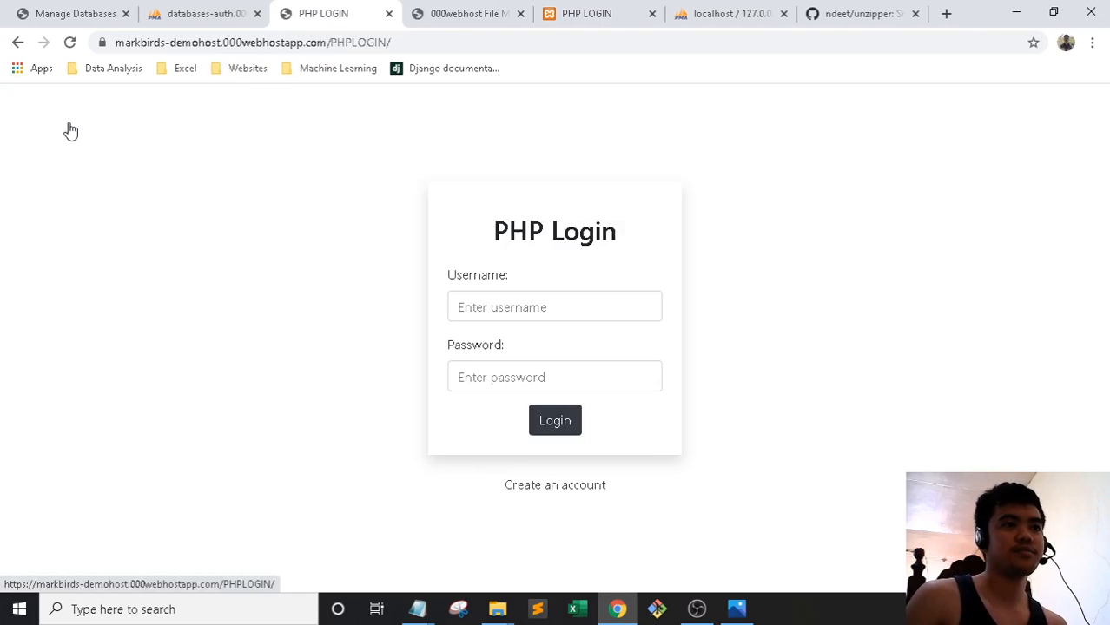
pyautogui.click(220, 9)
pyautogui.click(321, 8)
pyautogui.click(458, 7)
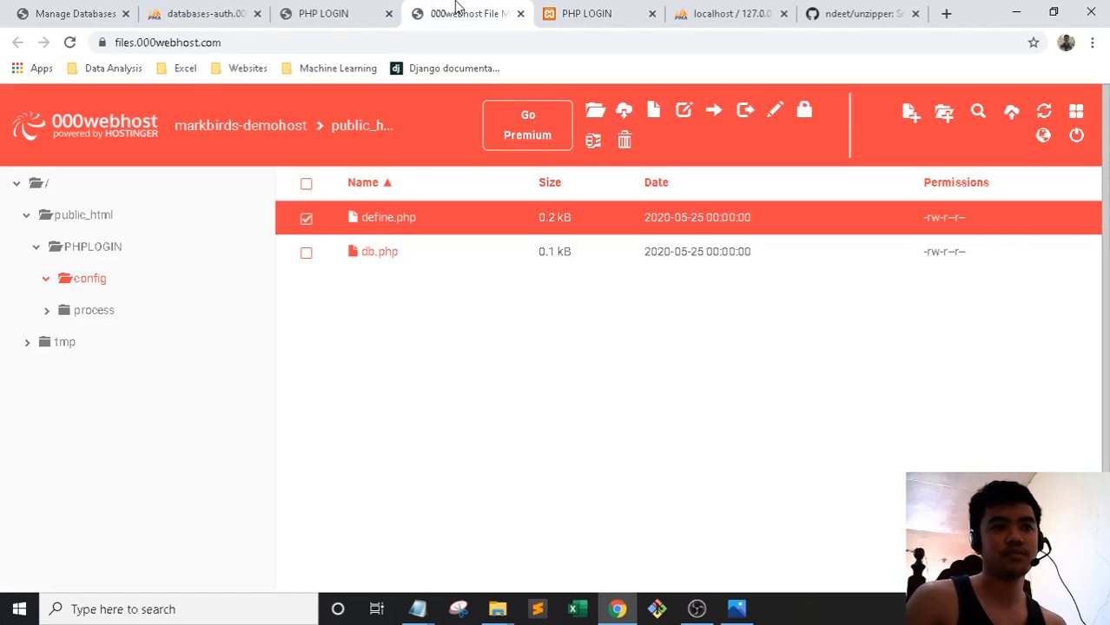
pyautogui.click(323, 10)
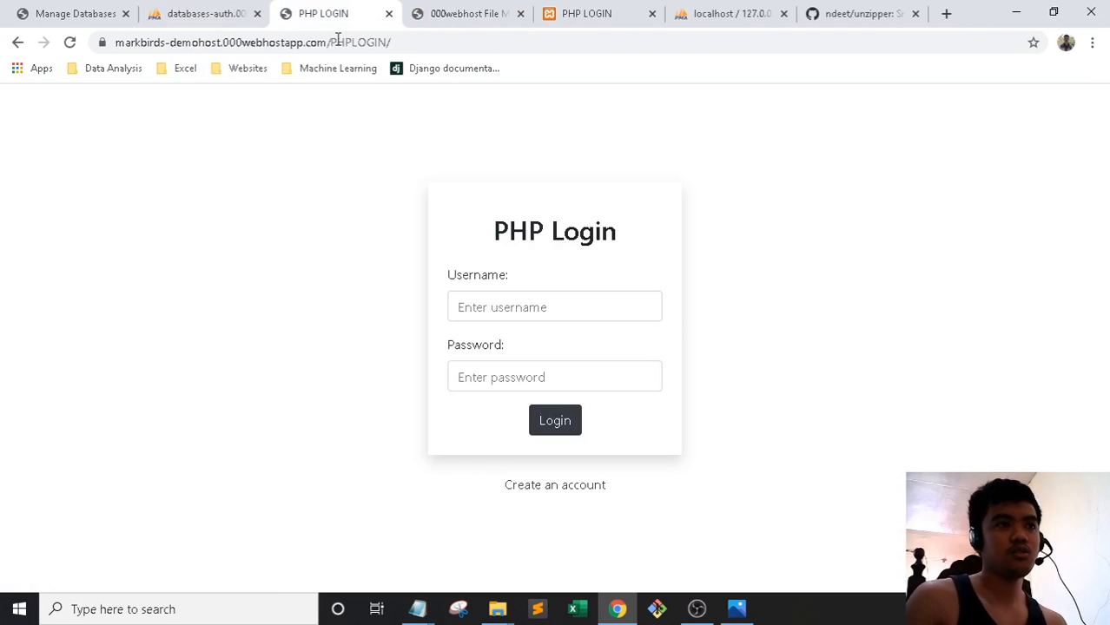
pyautogui.moveTo(423, 41); pyautogui.dragTo(334, 38)
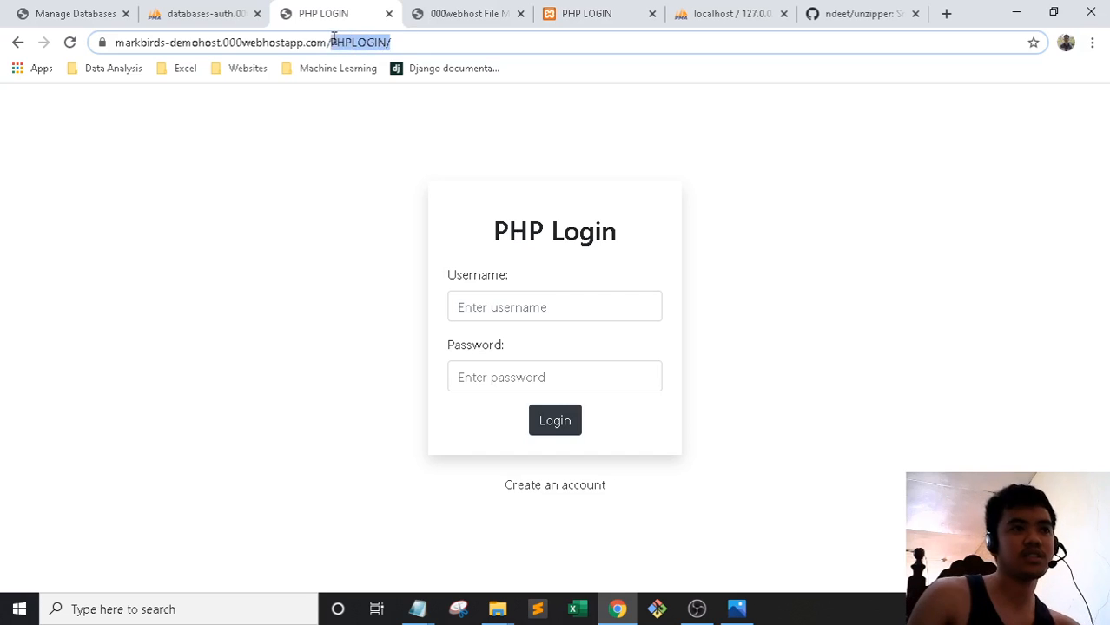
pyautogui.press('BackSpace')
pyautogui.press('BackSpace')
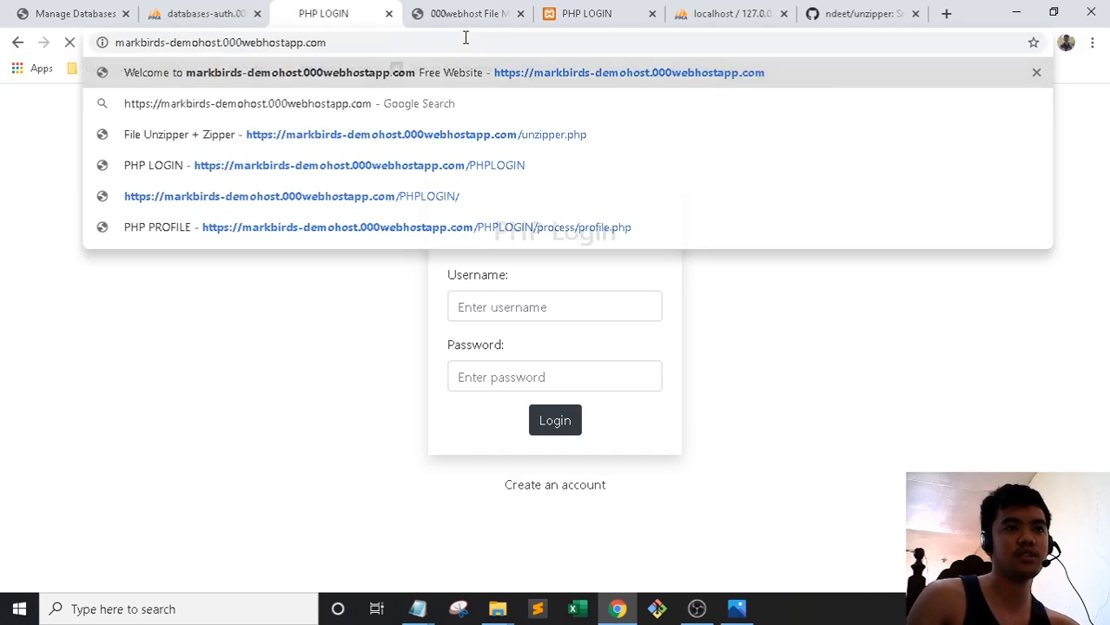
pyautogui.press('Return')
pyautogui.scroll(-6, 514, 234)
pyautogui.scroll(6, 512, 236)
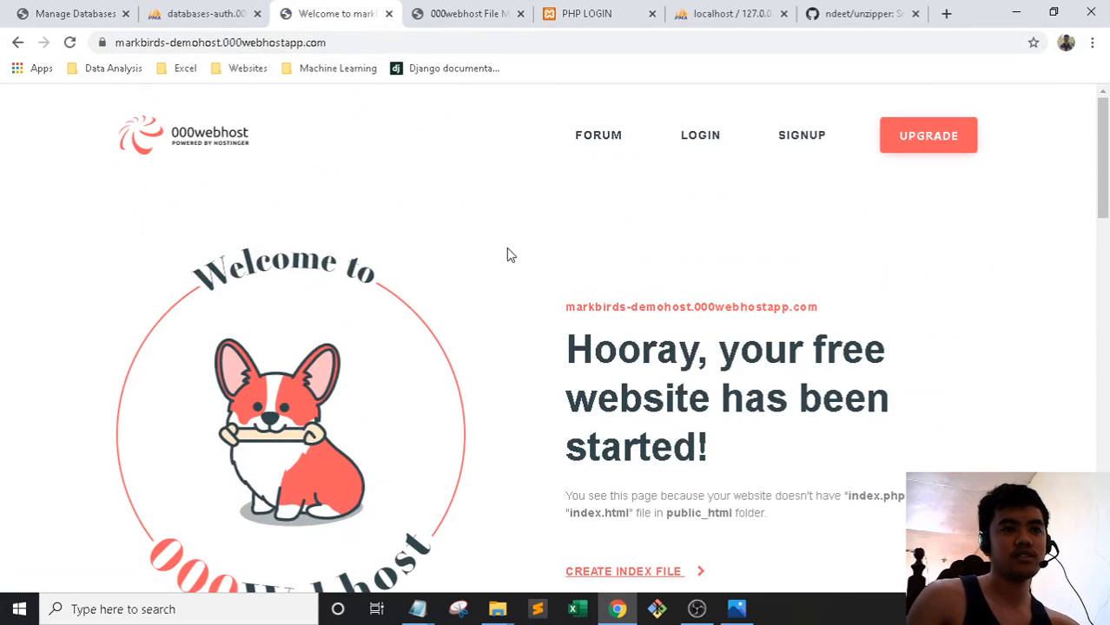
# Move README.md, index.php, process and config from PHPLOGIN into /public_html
pyautogui.click(469, 13)
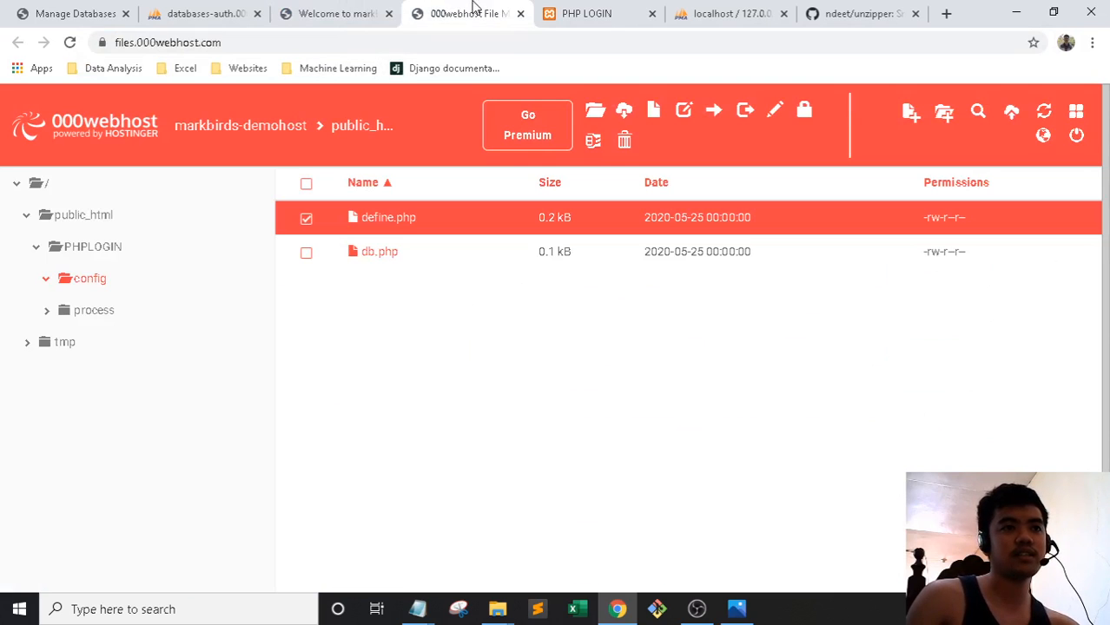
pyautogui.click(304, 220)
pyautogui.click(97, 248)
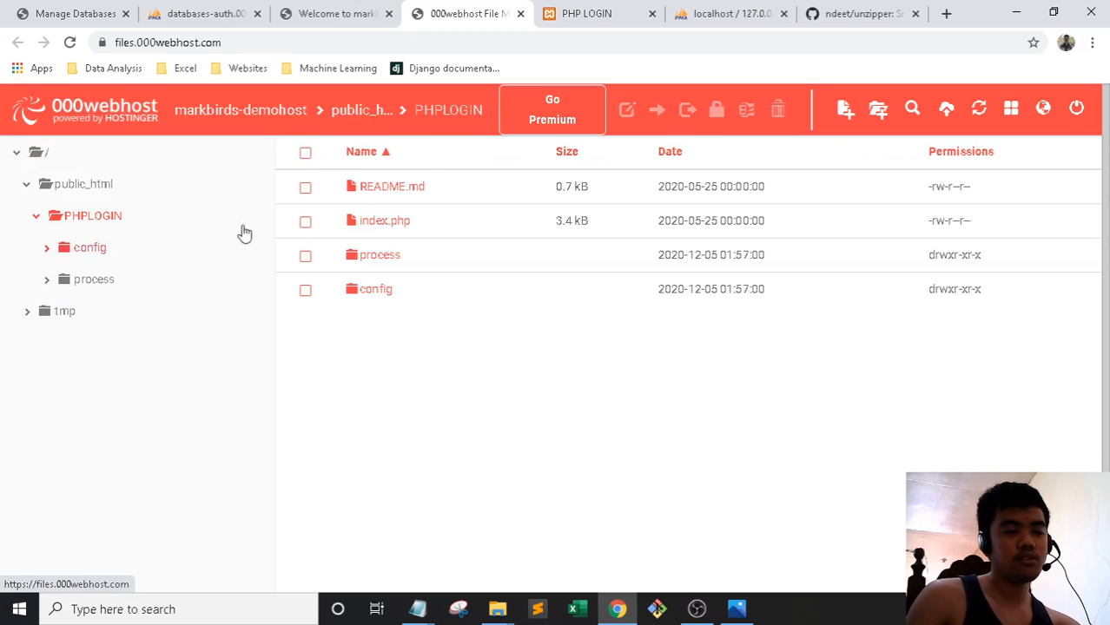
pyautogui.click(305, 188)
pyautogui.click(305, 221)
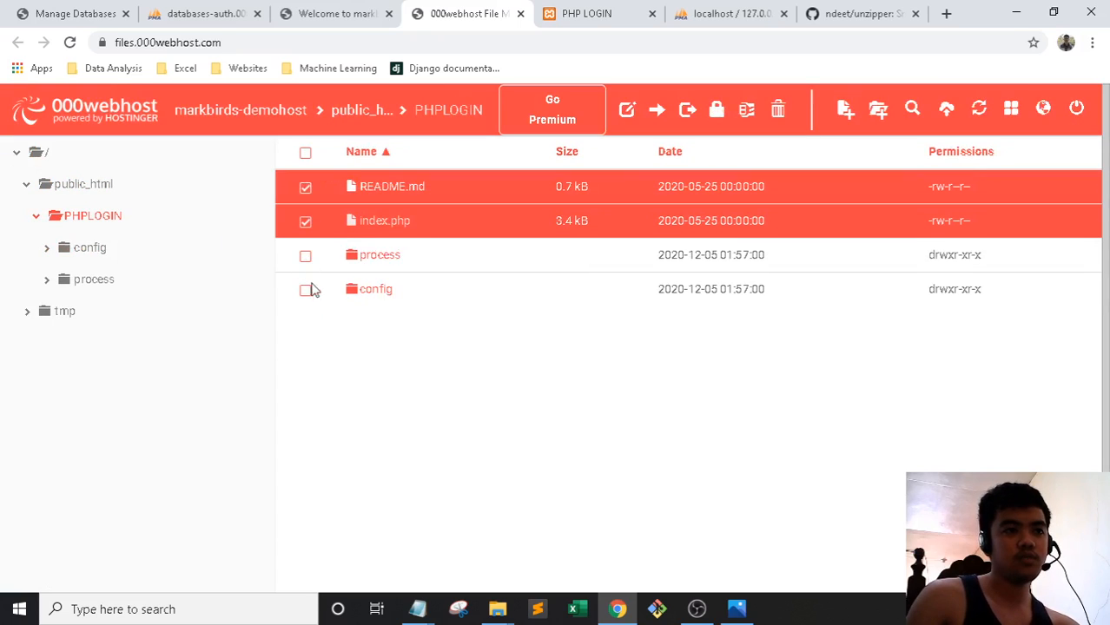
pyautogui.click(305, 256)
pyautogui.click(305, 290)
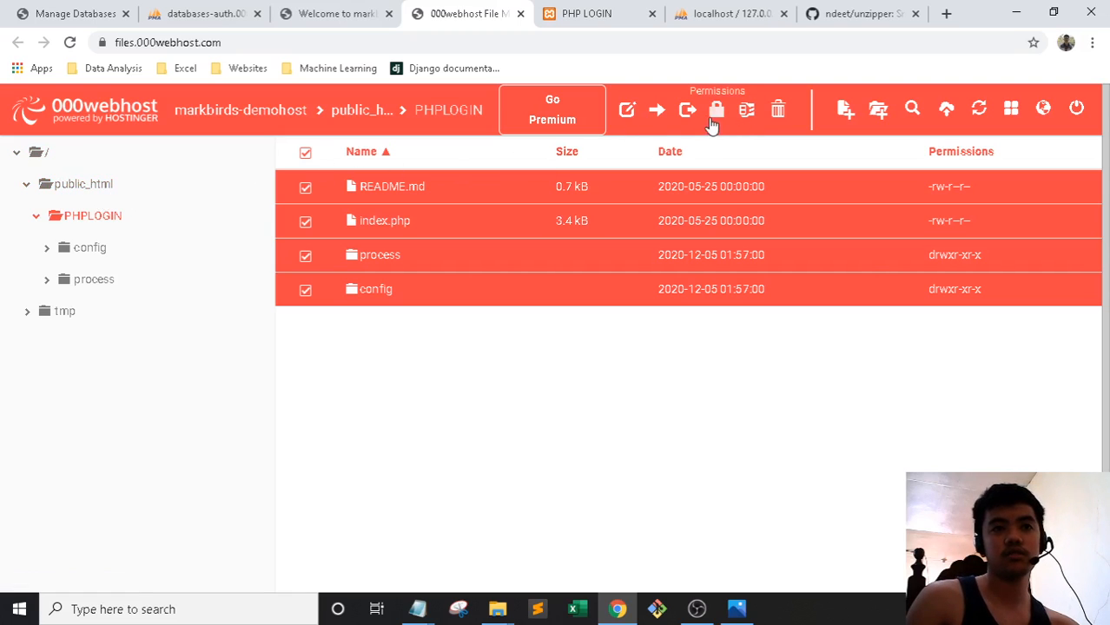
pyautogui.click(656, 110)
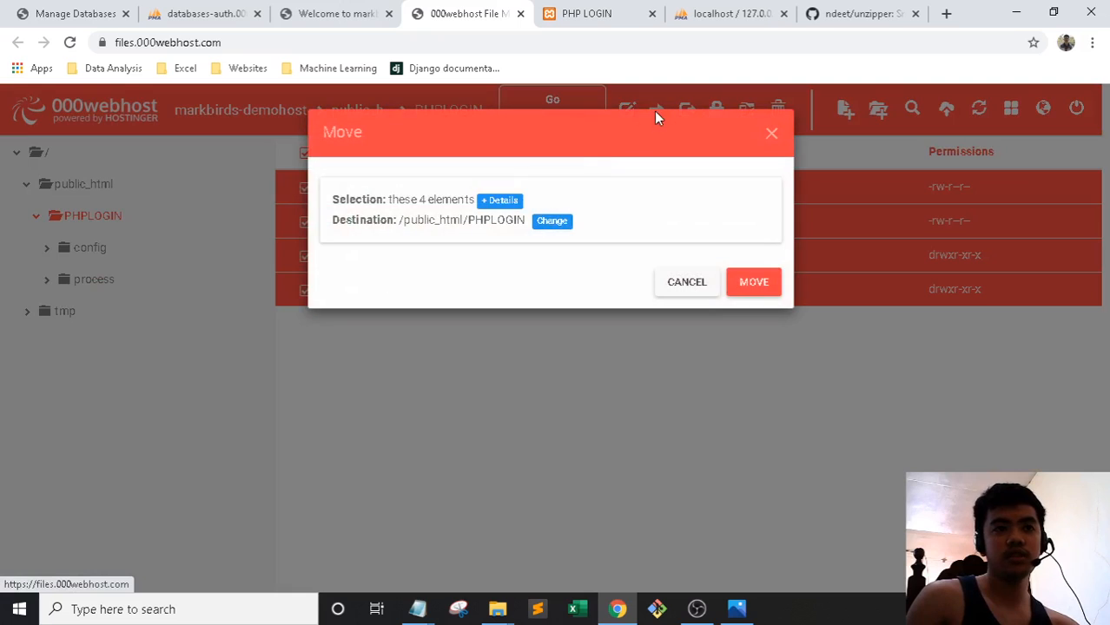
pyautogui.click(542, 220)
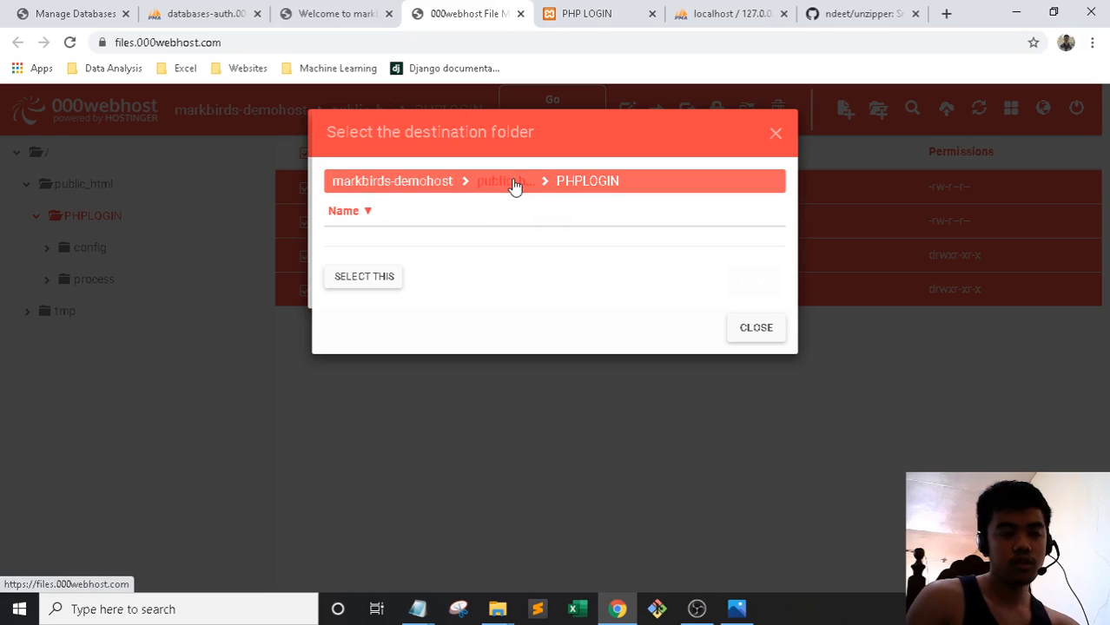
pyautogui.click(515, 184)
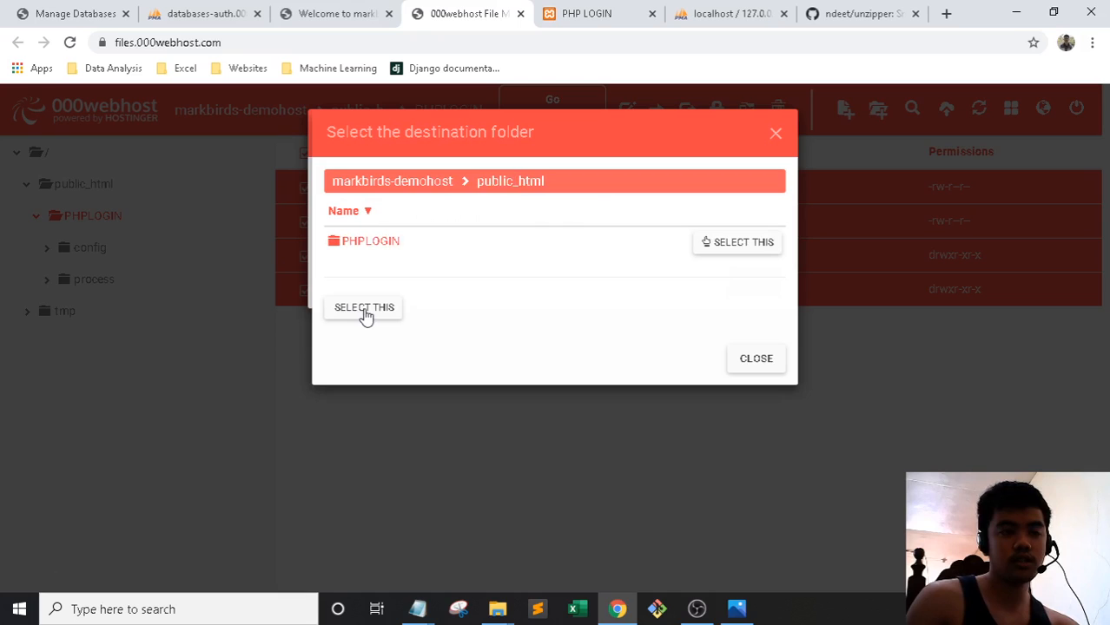
pyautogui.click(365, 311)
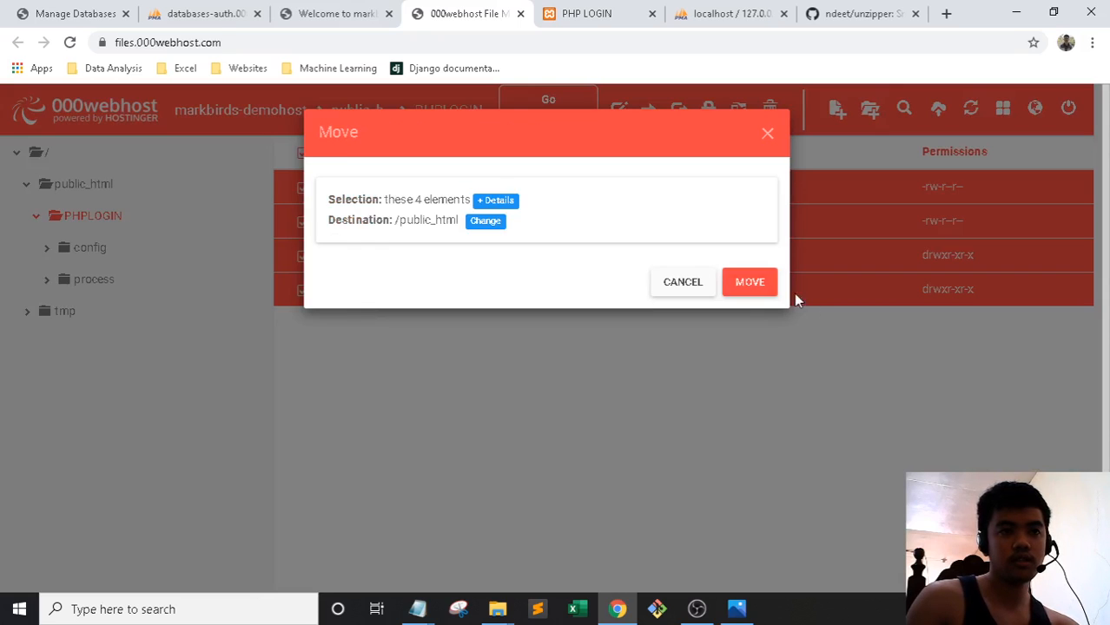
pyautogui.click(756, 283)
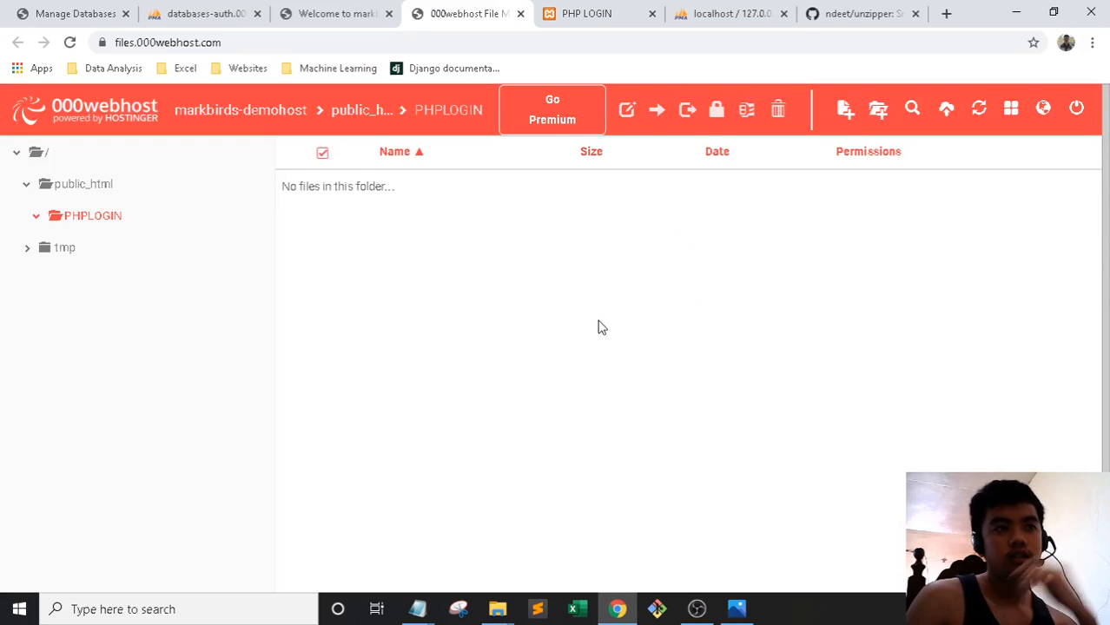
# Open public_html/config/define.php, delete PHPLOGIN from the ROOT_URL, and save the file
pyautogui.click(78, 189)
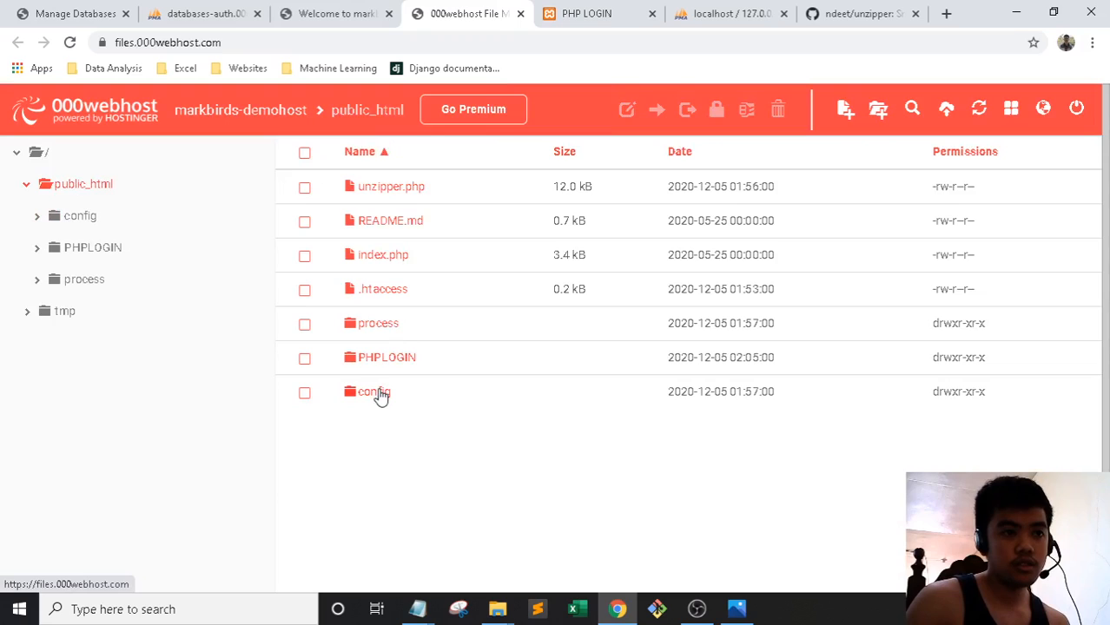
pyautogui.click(383, 398)
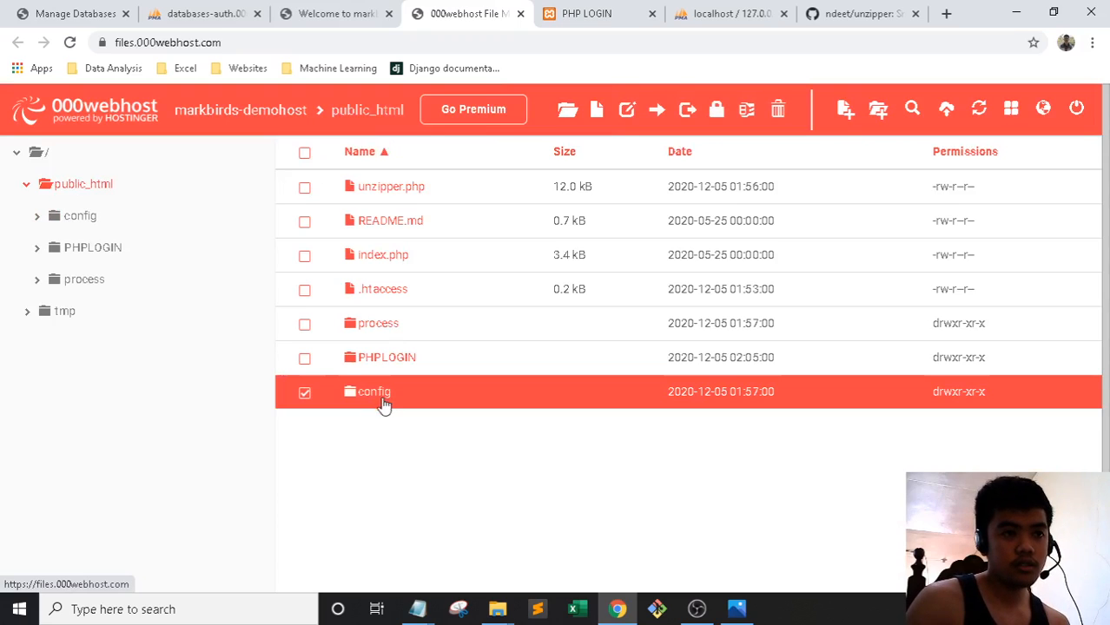
pyautogui.doubleClick(383, 398)
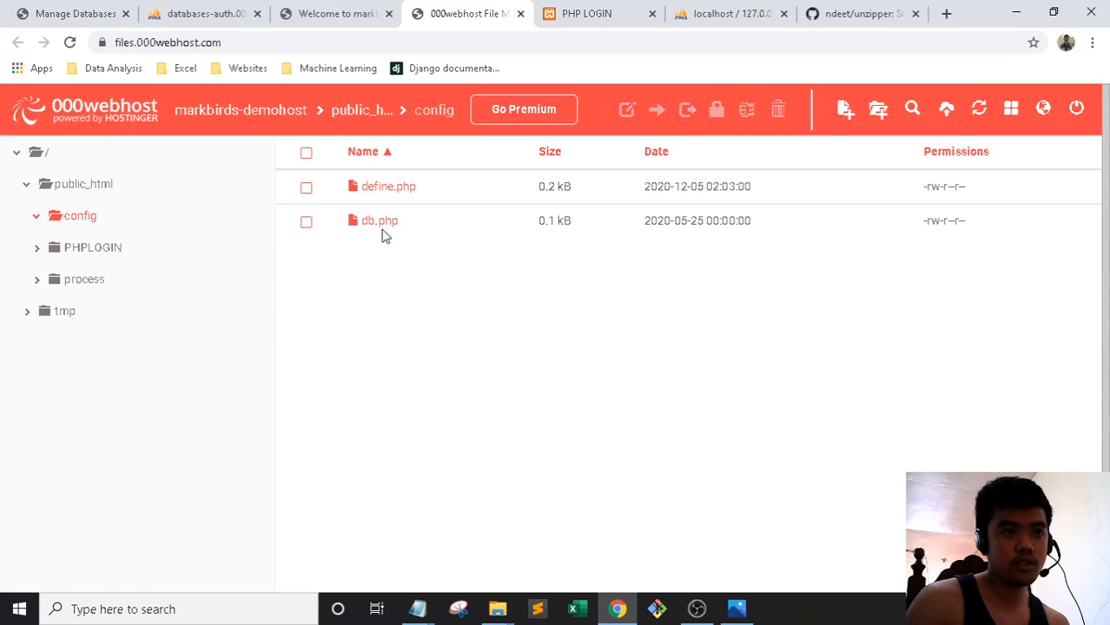
pyautogui.click(383, 185)
pyautogui.click(384, 185)
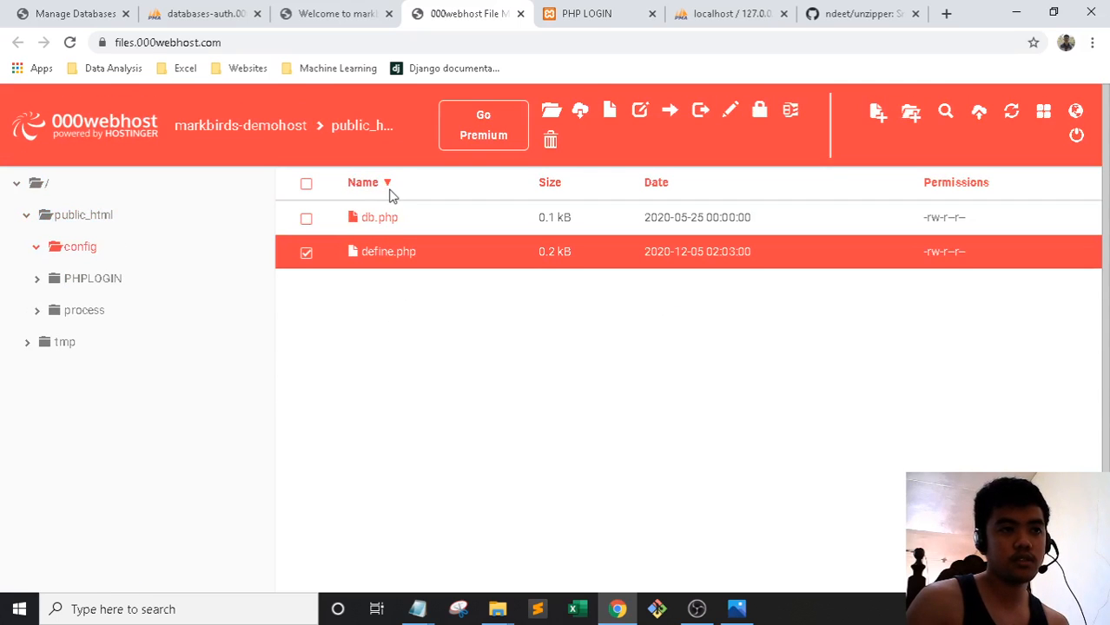
pyautogui.click(384, 185)
pyautogui.doubleClick(385, 217)
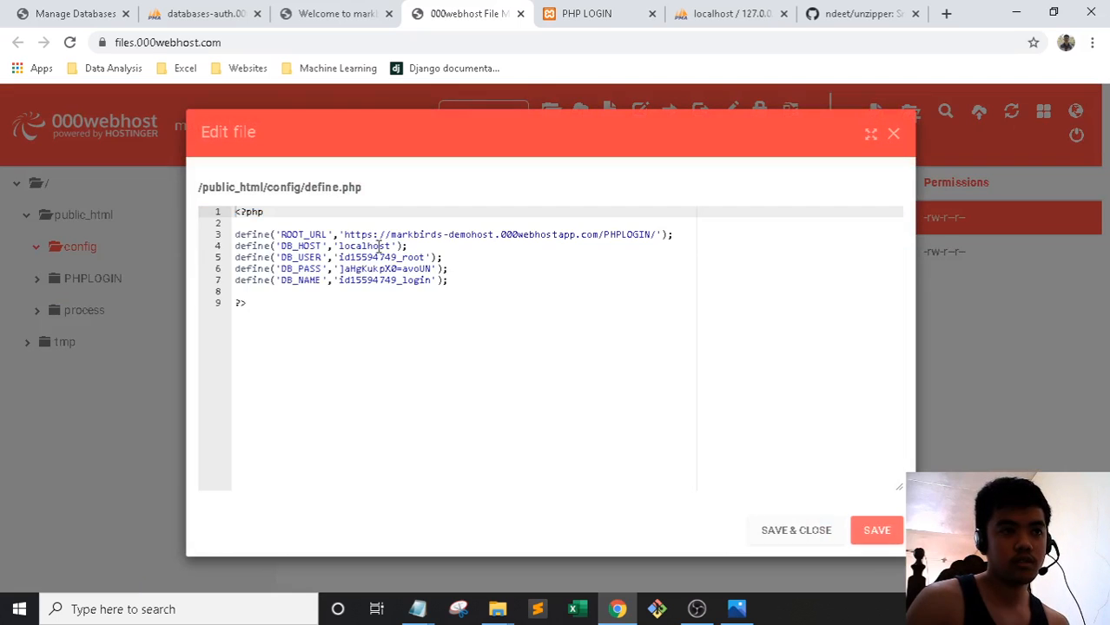
pyautogui.moveTo(657, 235); pyautogui.dragTo(604, 235)
pyautogui.press('BackSpace')
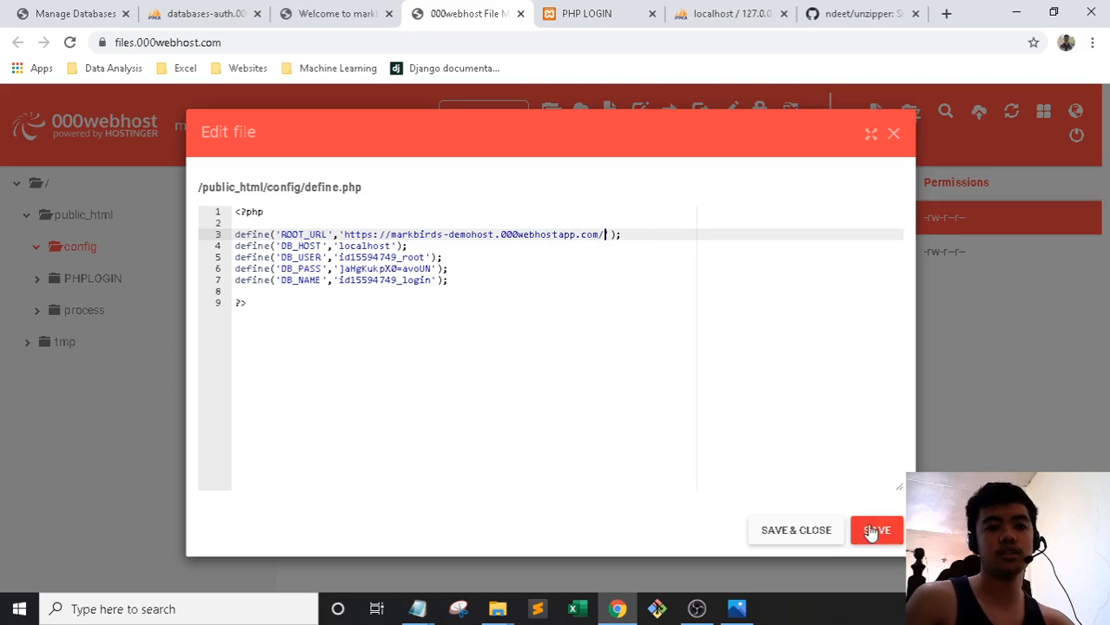
pyautogui.click(795, 530)
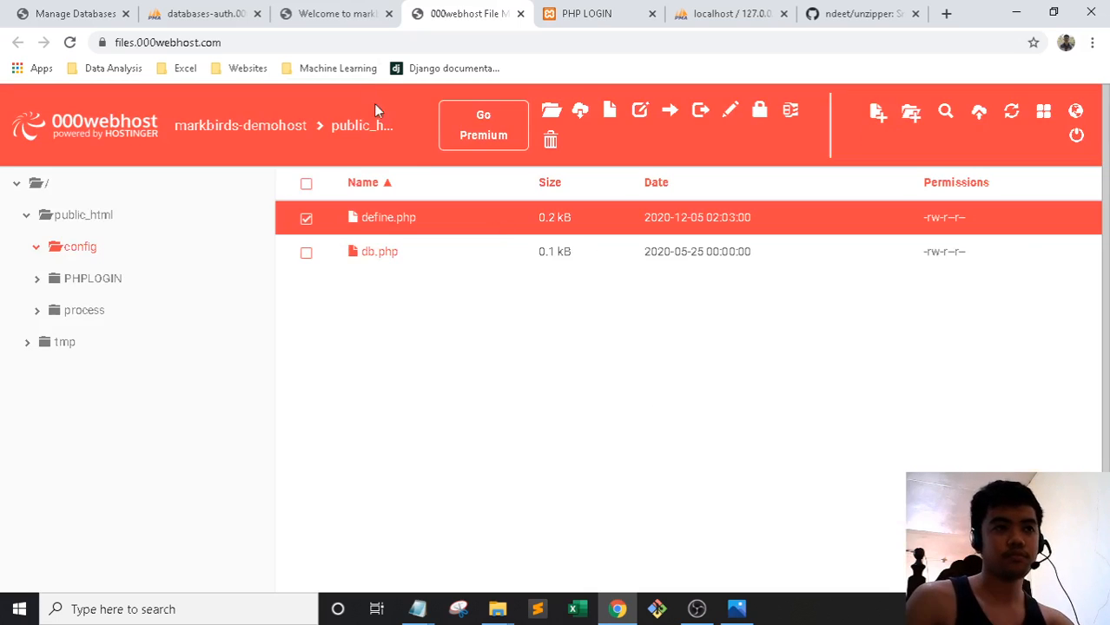
# Reload the bare site root, sign in with the saved username to reach the profile, then log out
pyautogui.click(313, 12)
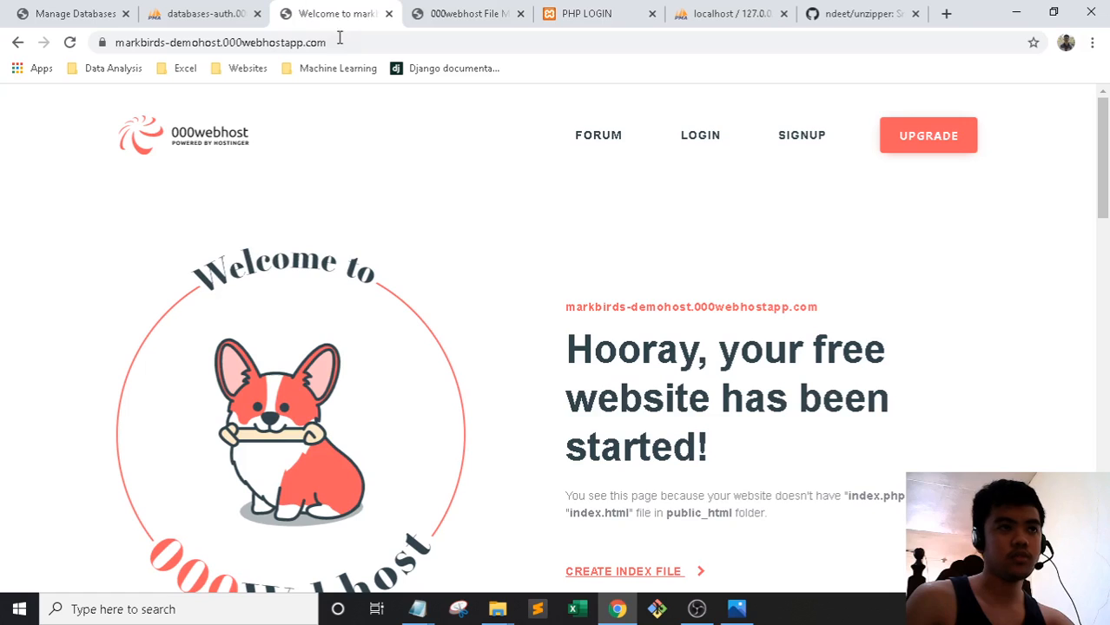
pyautogui.click(354, 42)
pyautogui.press('Return')
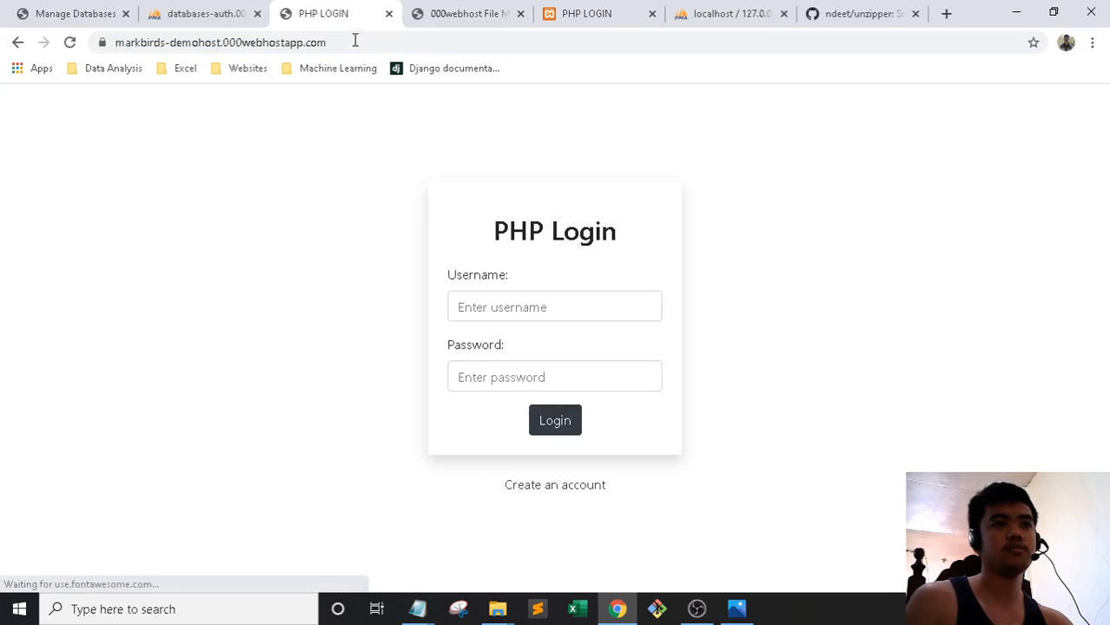
pyautogui.click(506, 307)
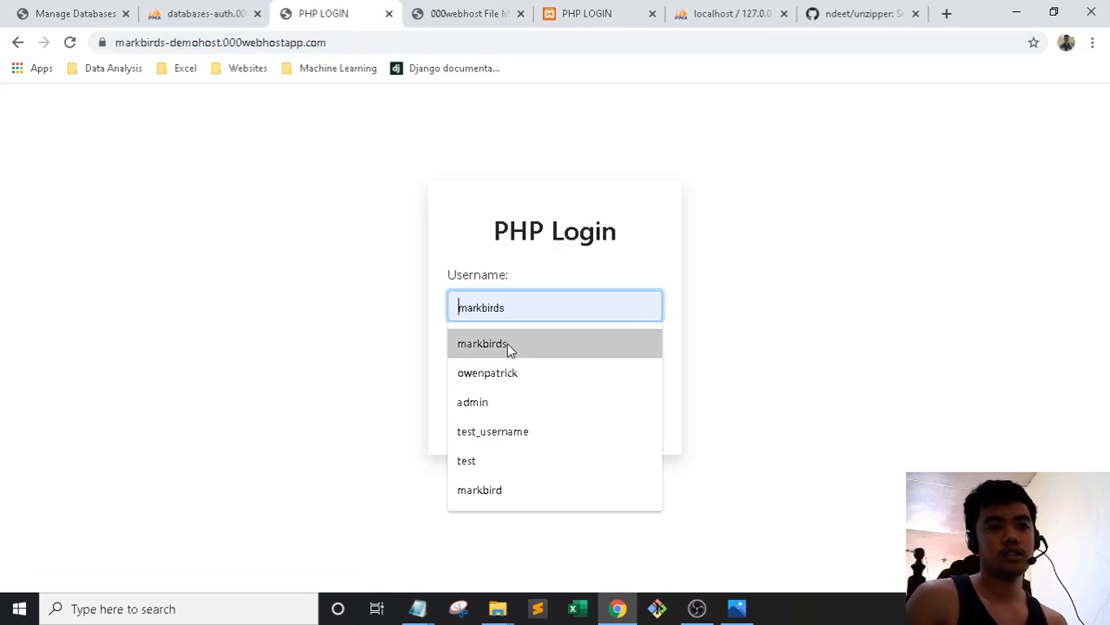
pyautogui.click(506, 343)
pyautogui.click(520, 383)
pyautogui.write('12')
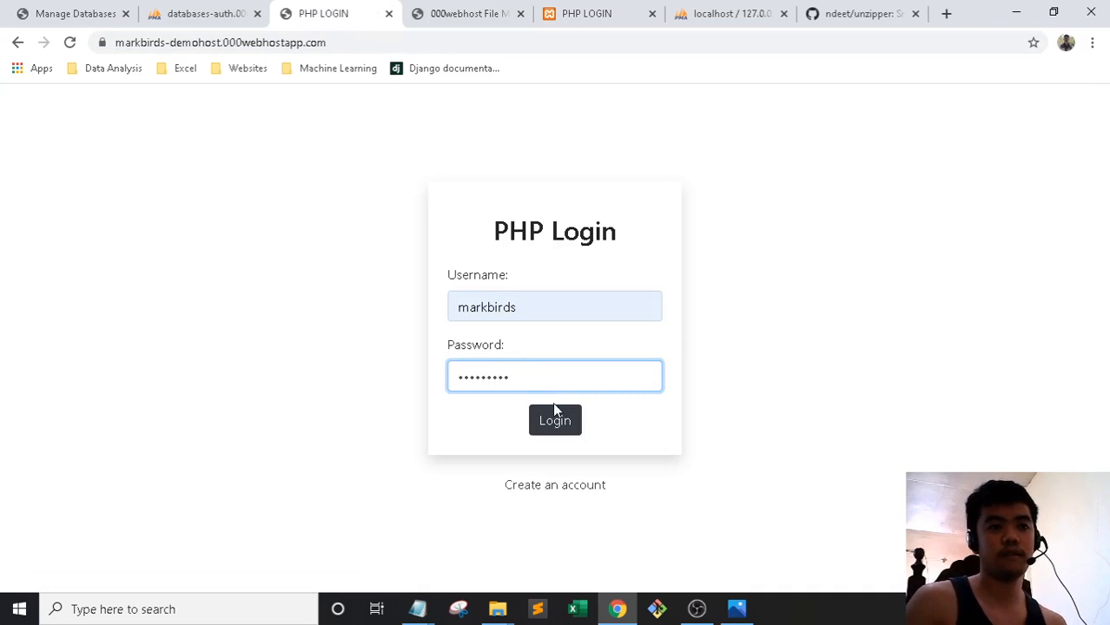
pyautogui.click(557, 418)
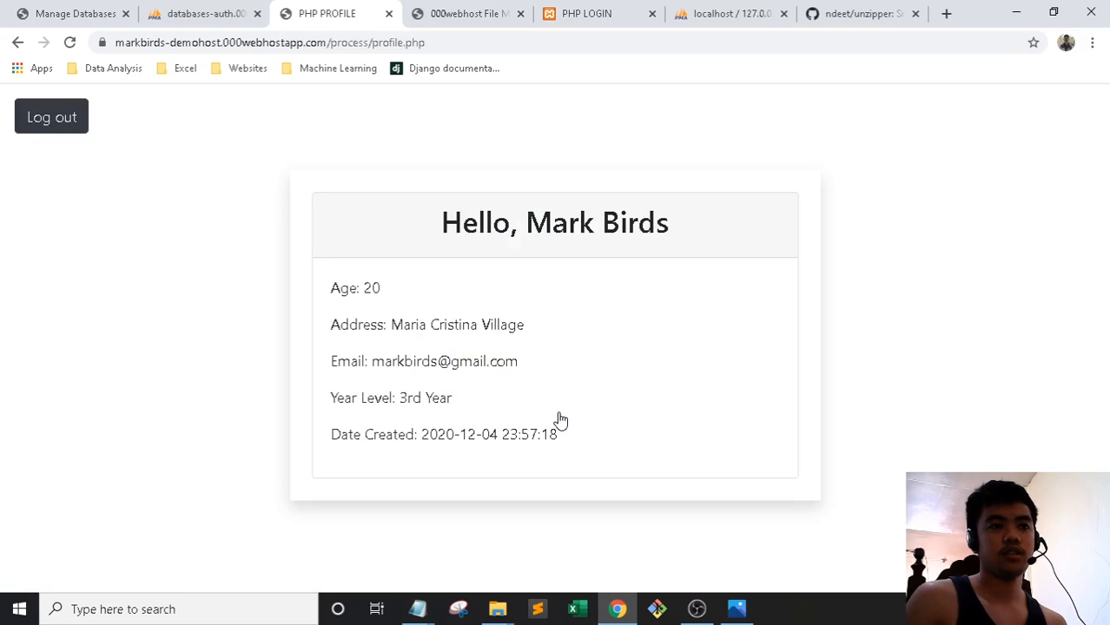
pyautogui.click(69, 126)
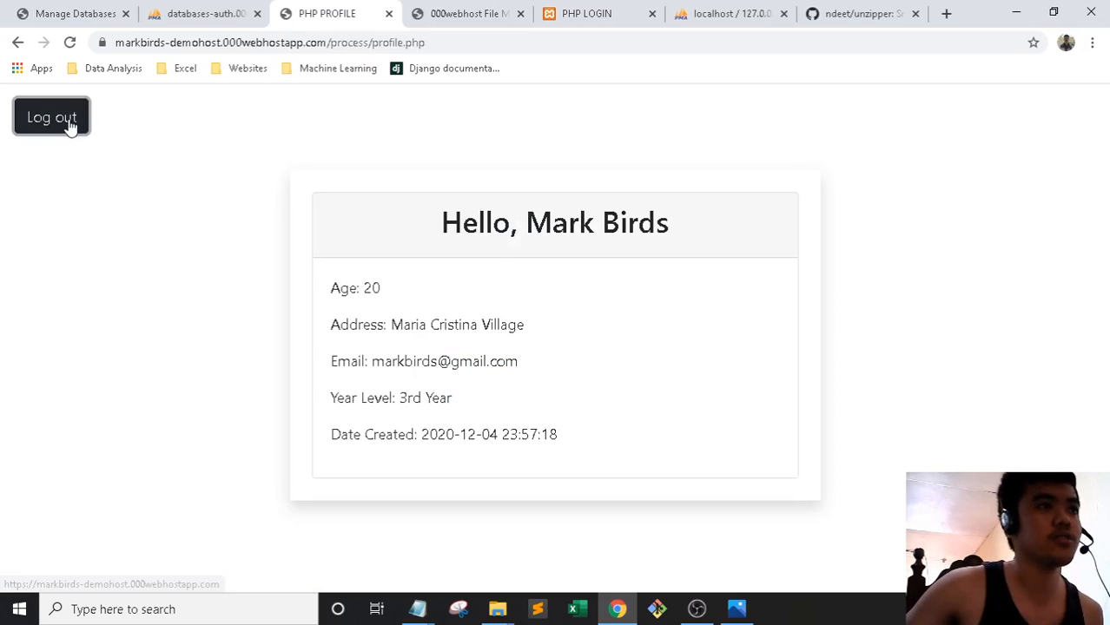